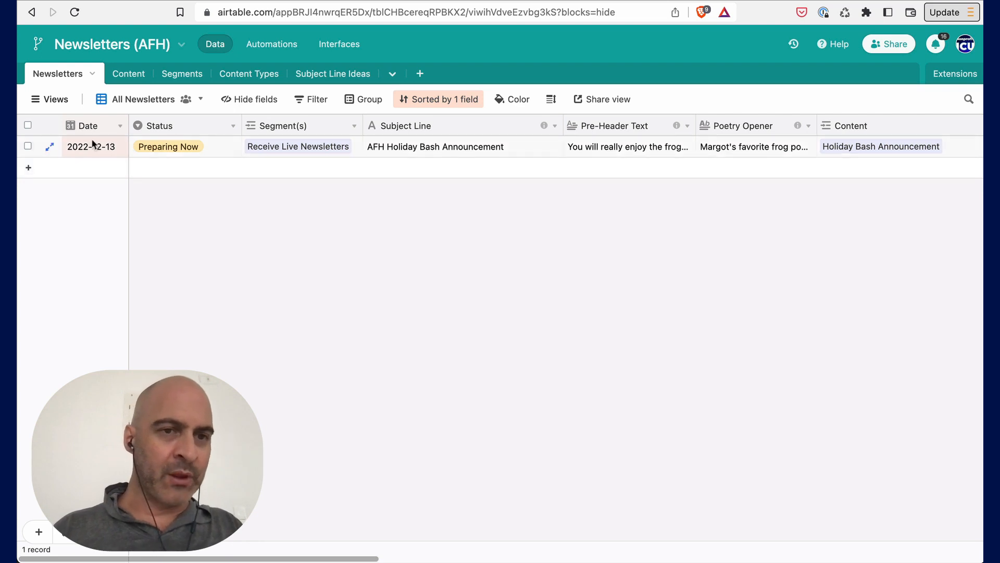
- Add a newsletter record dated 2022-12-16 with status Future
click(30, 169)
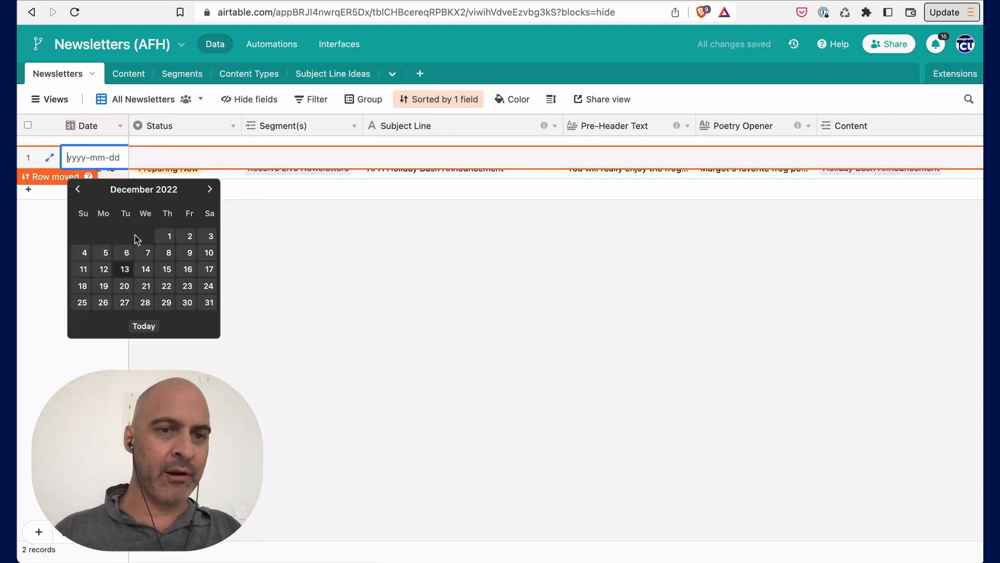
click(187, 270)
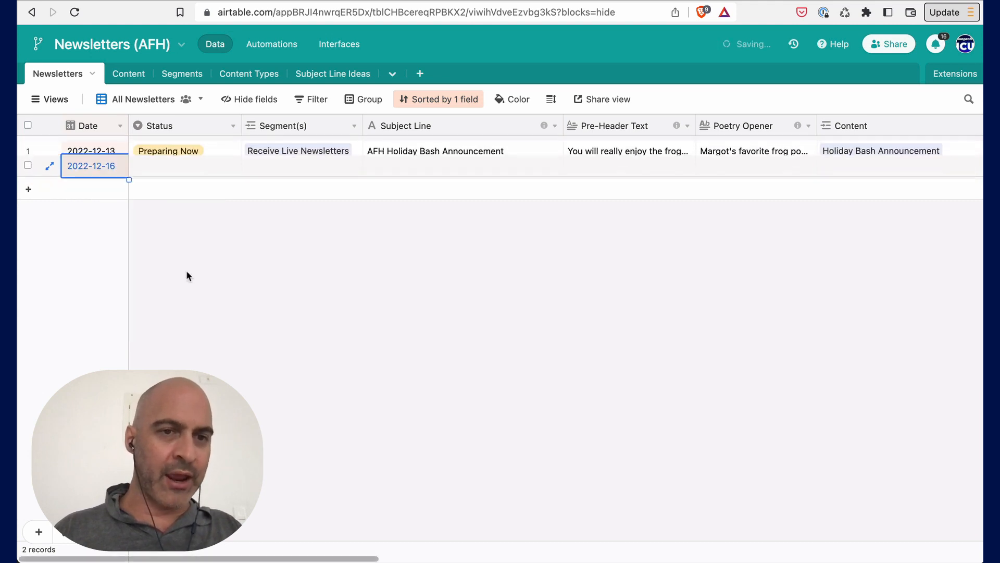
click(149, 174)
click(164, 174)
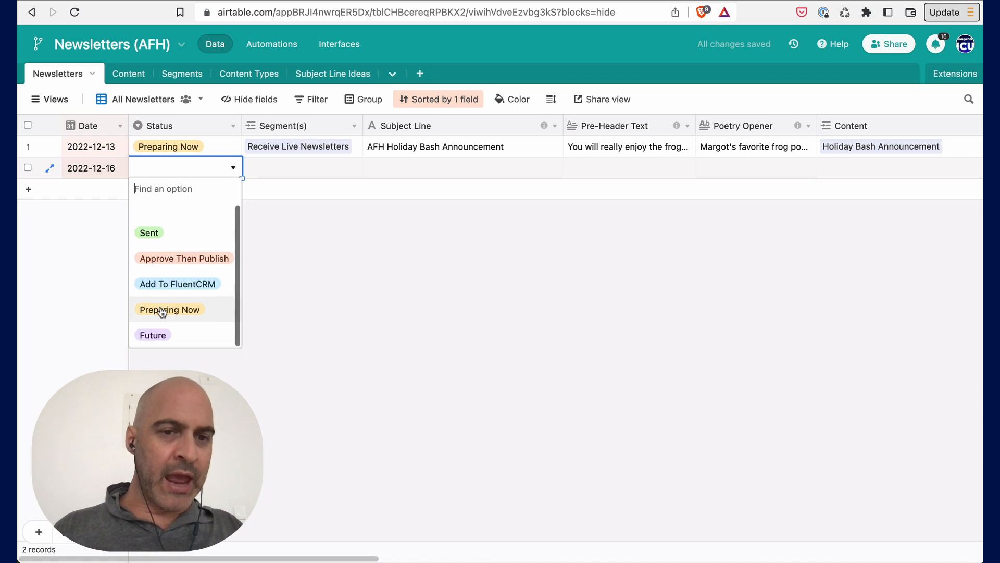
click(154, 335)
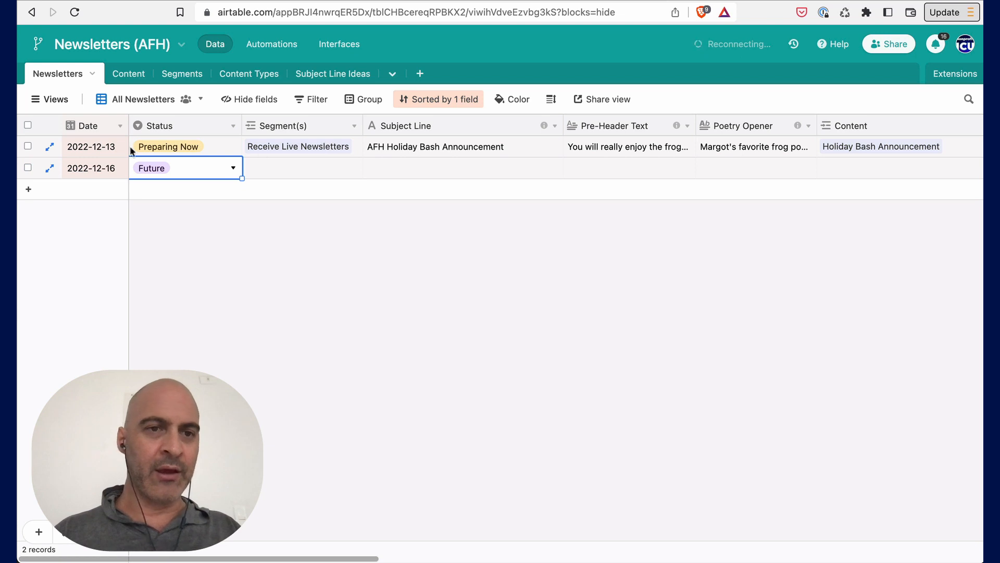
- Switch to the Preparing Now view of the Newsletters table
click(47, 100)
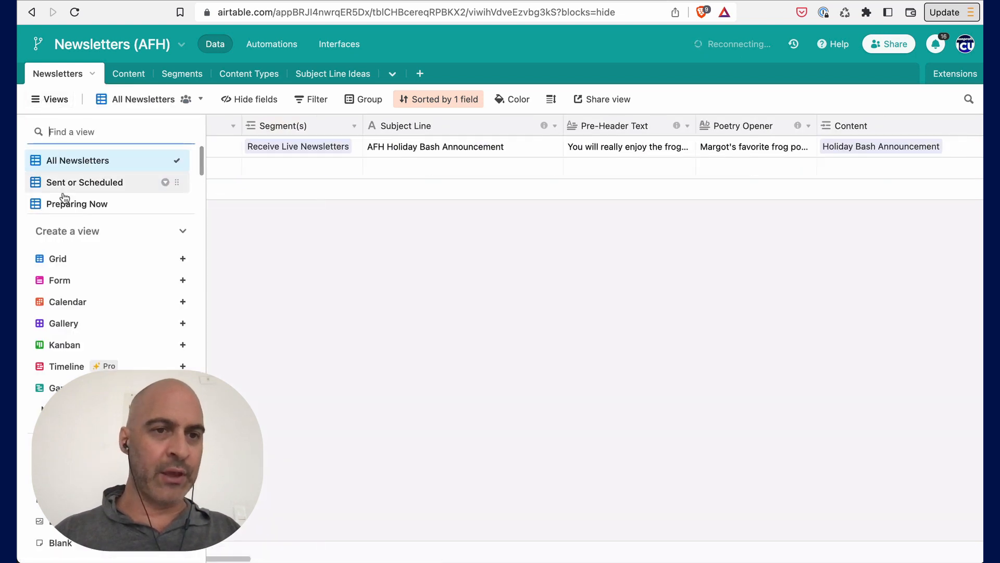
scroll(75, 201, down, 1)
click(183, 234)
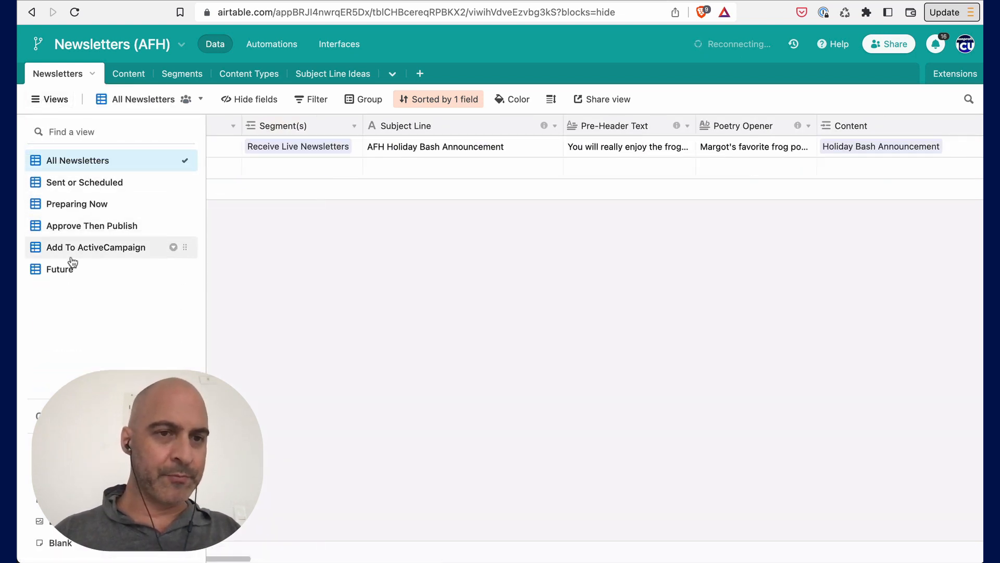
click(66, 201)
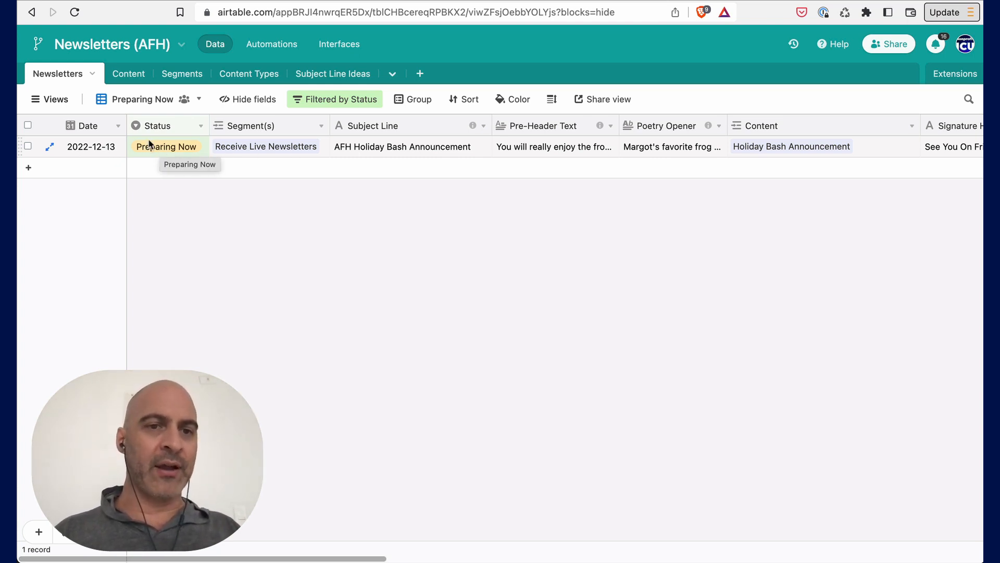
- Review the linked segment Receive Live Newsletters in the Segments table and return to Newsletters
click(266, 146)
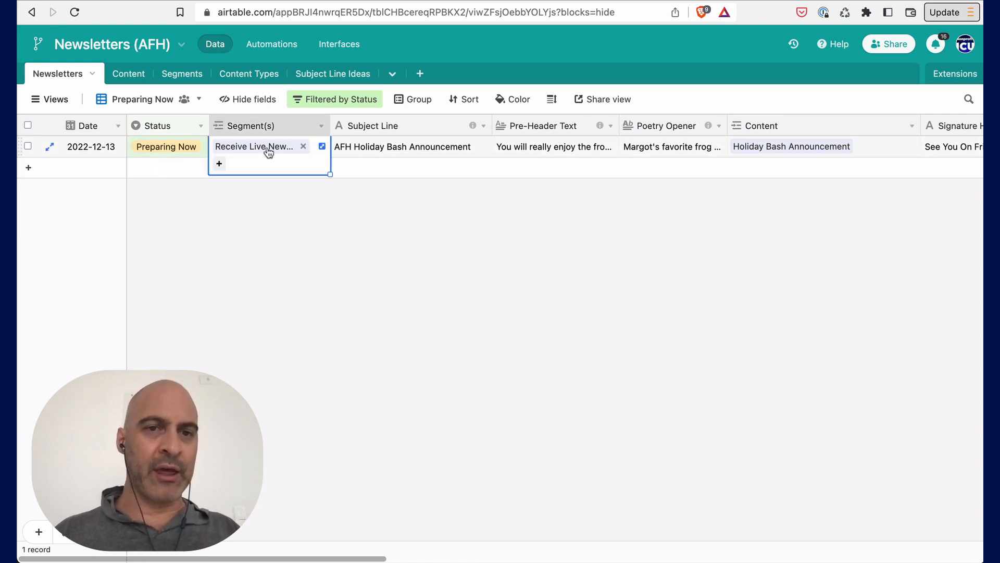
click(188, 76)
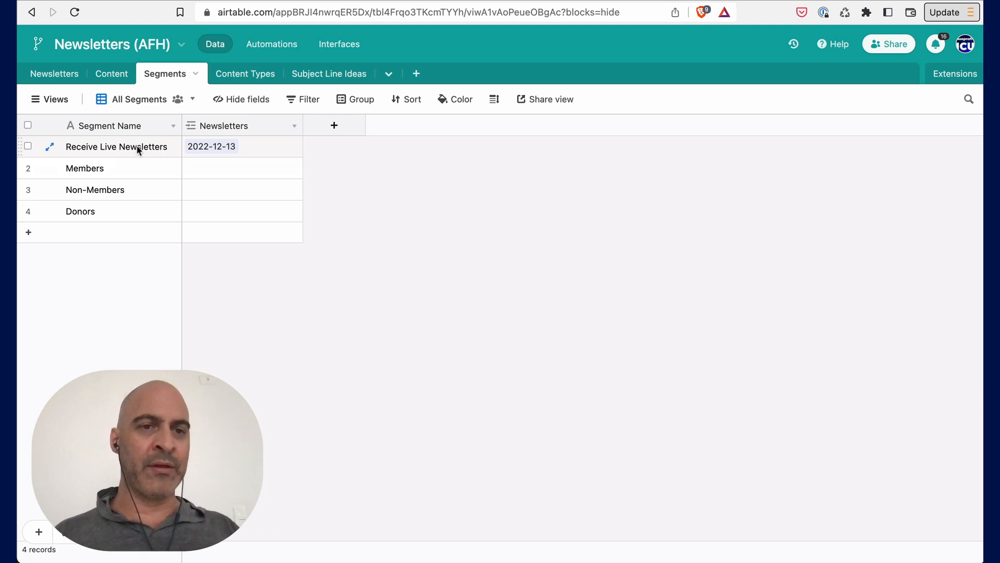
click(115, 150)
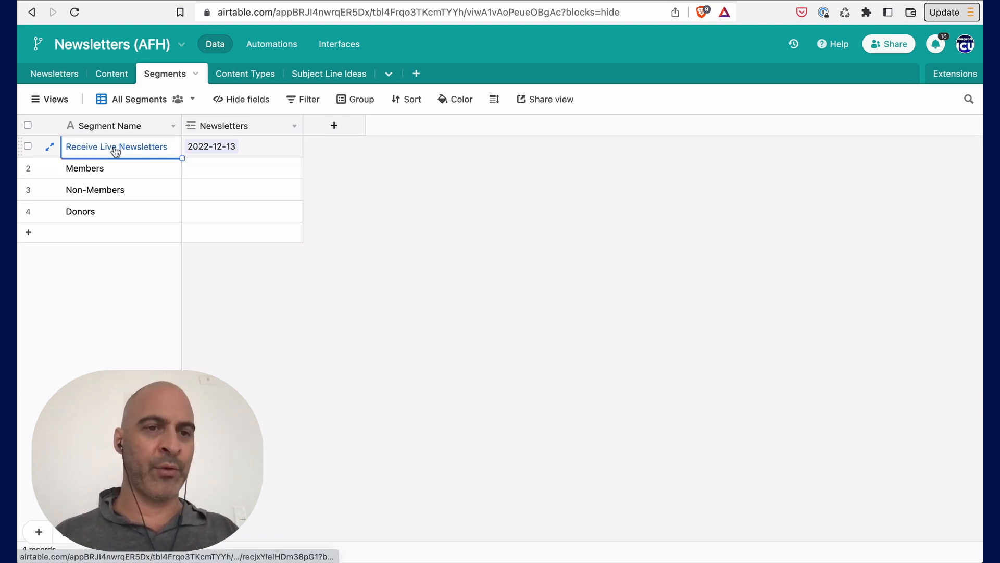
click(55, 75)
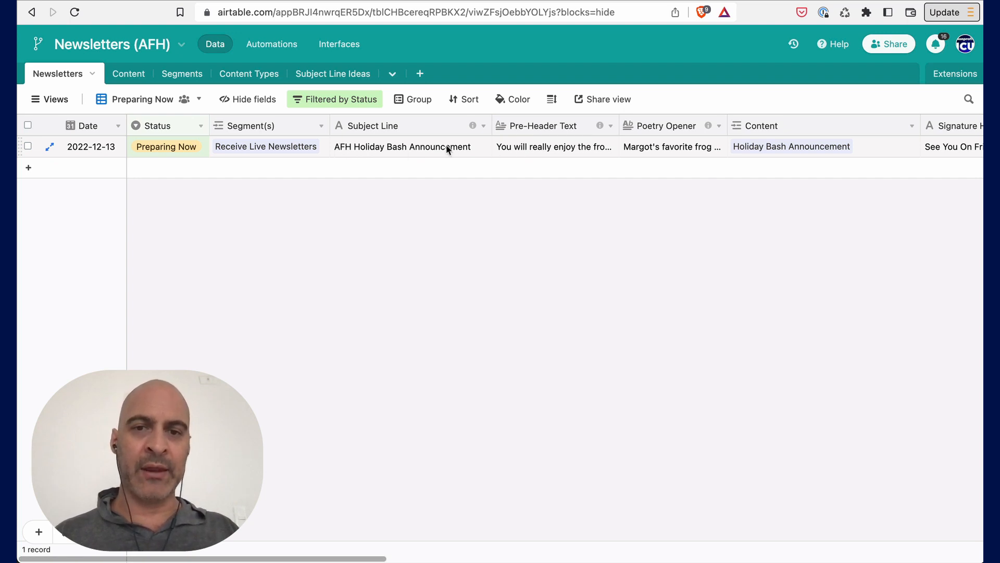
- Expand the Pre-Header Text, Poetry Opener and Content cells of the preparing newsletter to read them
double_click(547, 153)
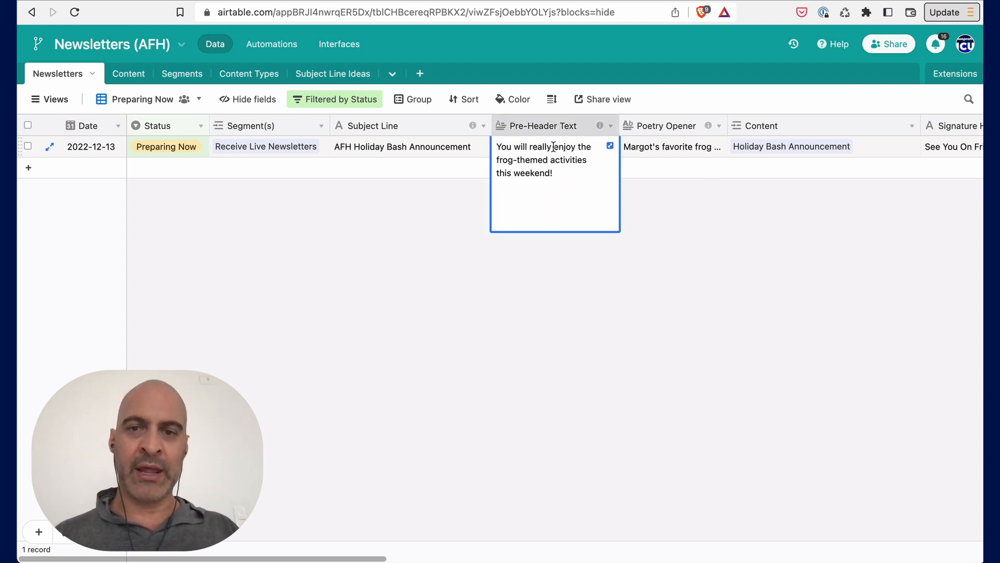
click(650, 151)
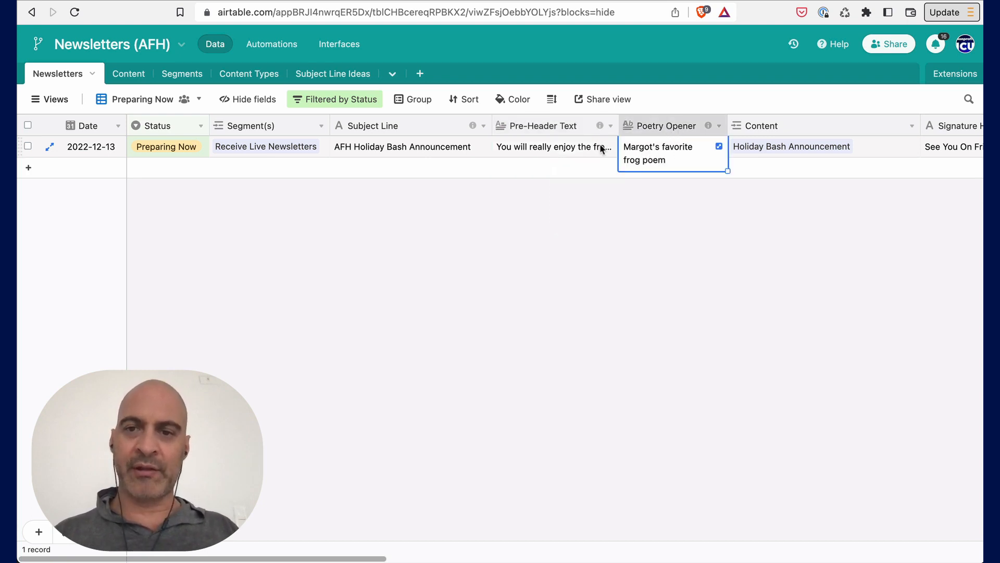
scroll(599, 143, right, 5)
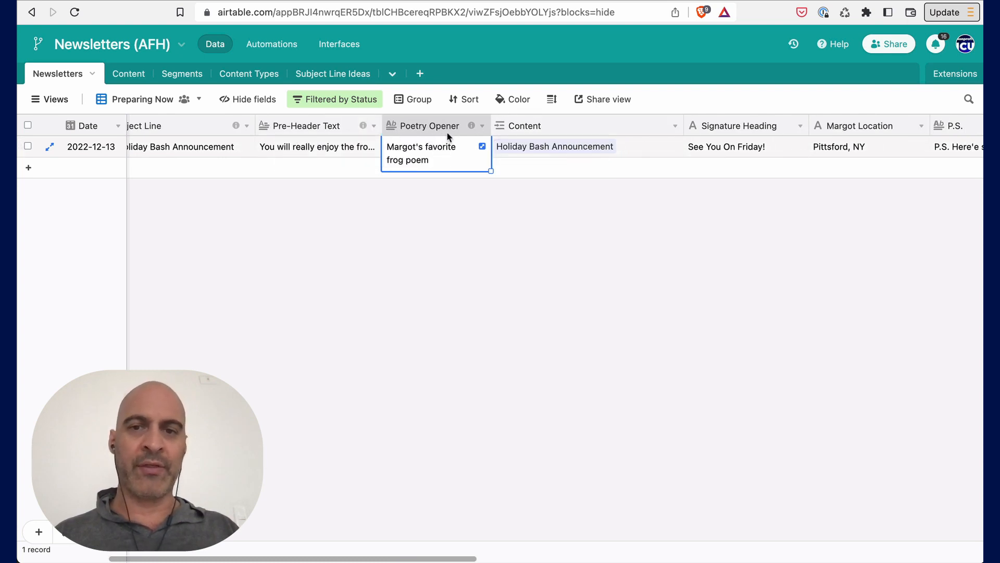
double_click(426, 152)
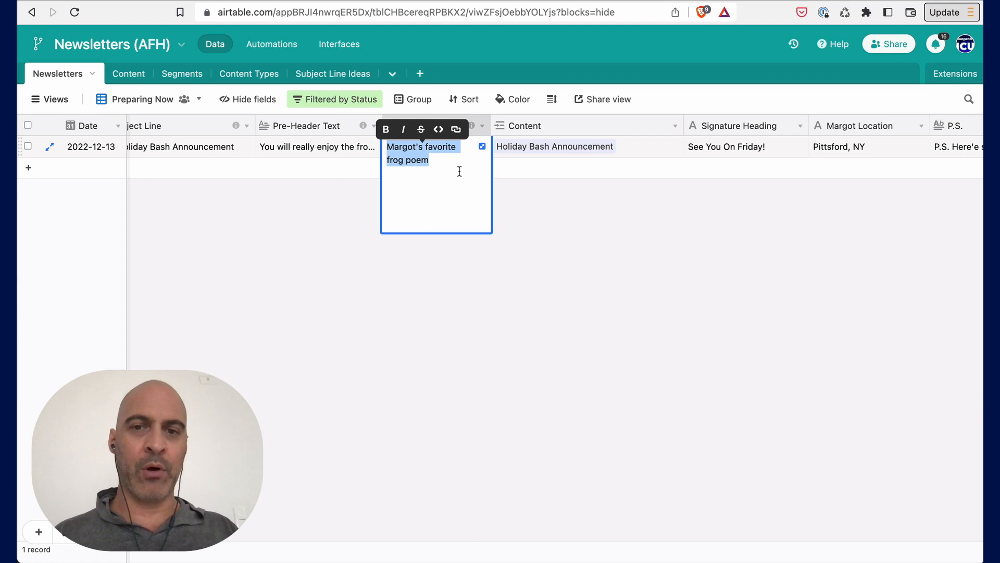
click(513, 149)
scroll(541, 151, right, 3)
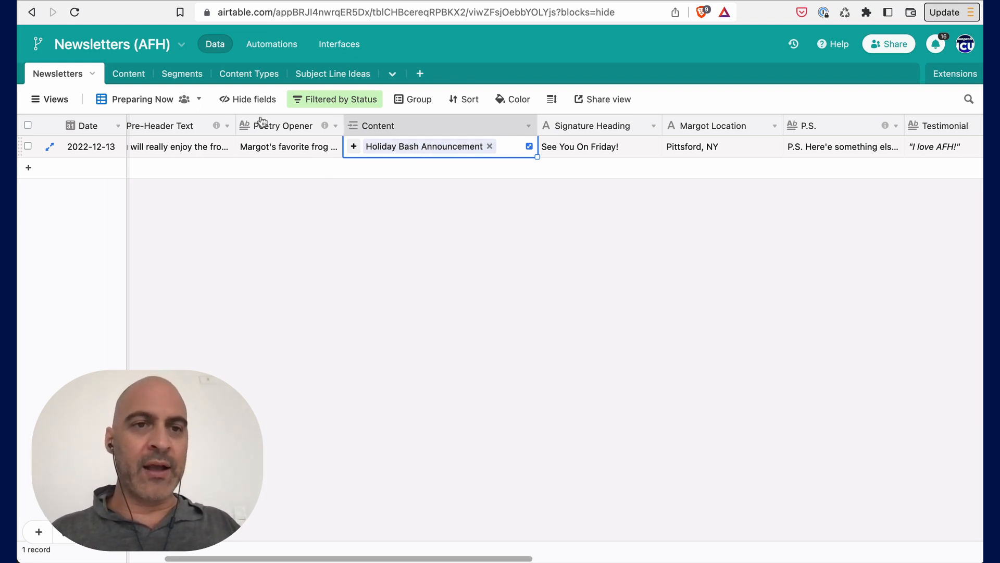
- In the Content table, add a record titled New Shirts For Sale with status 1. Writing Phase
click(129, 73)
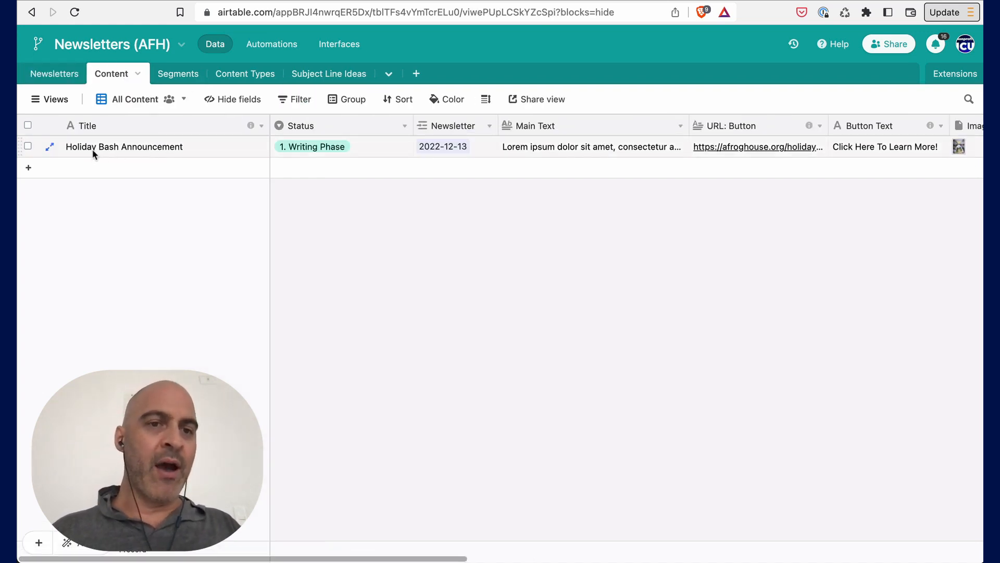
click(163, 169)
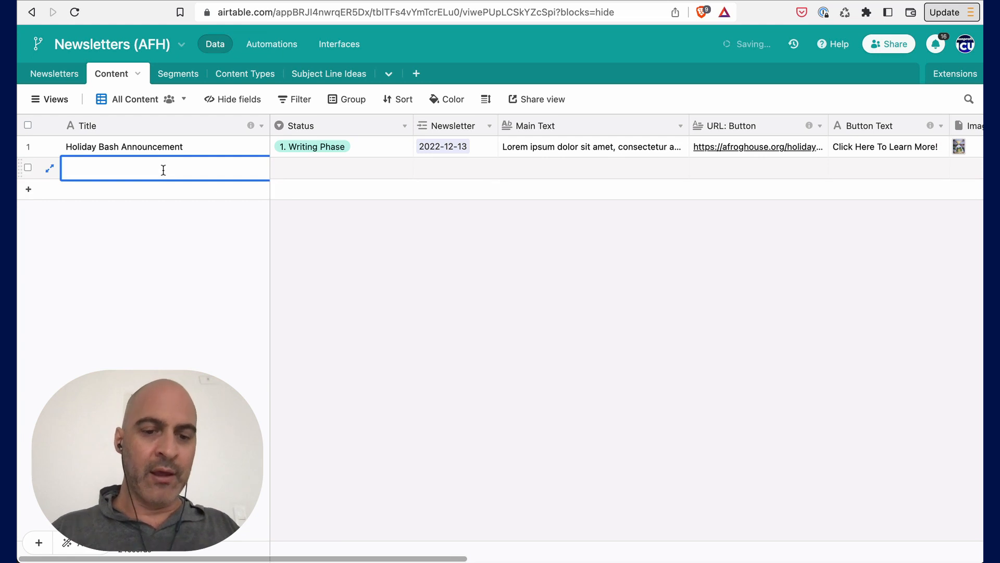
text(New Shir)
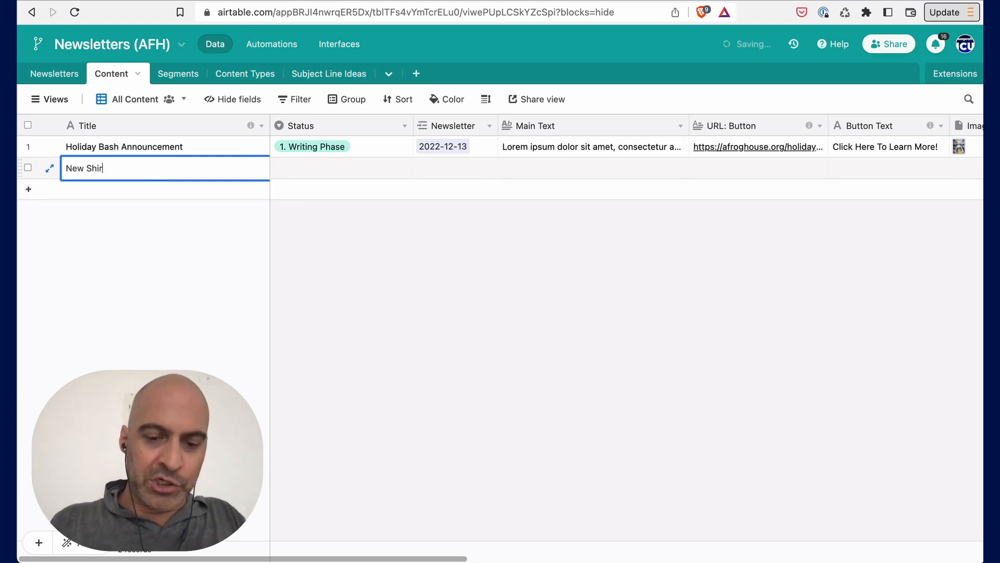
text(ts For DSale)
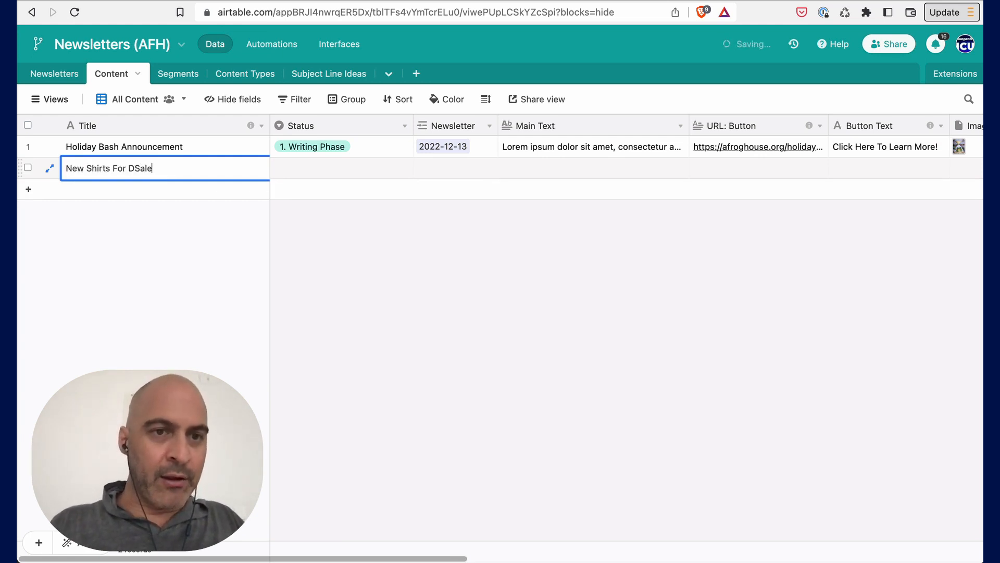
click(325, 179)
click(302, 172)
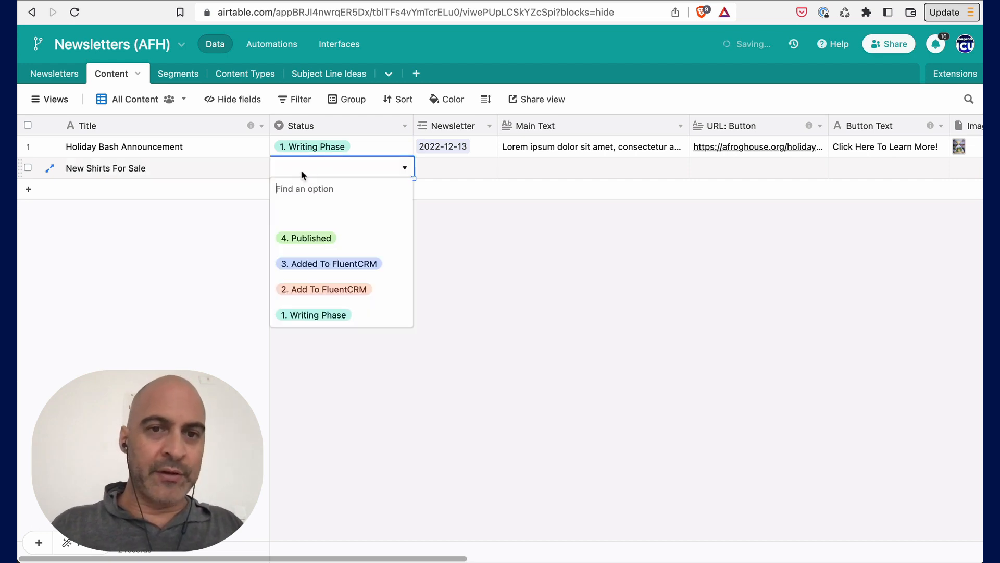
click(327, 314)
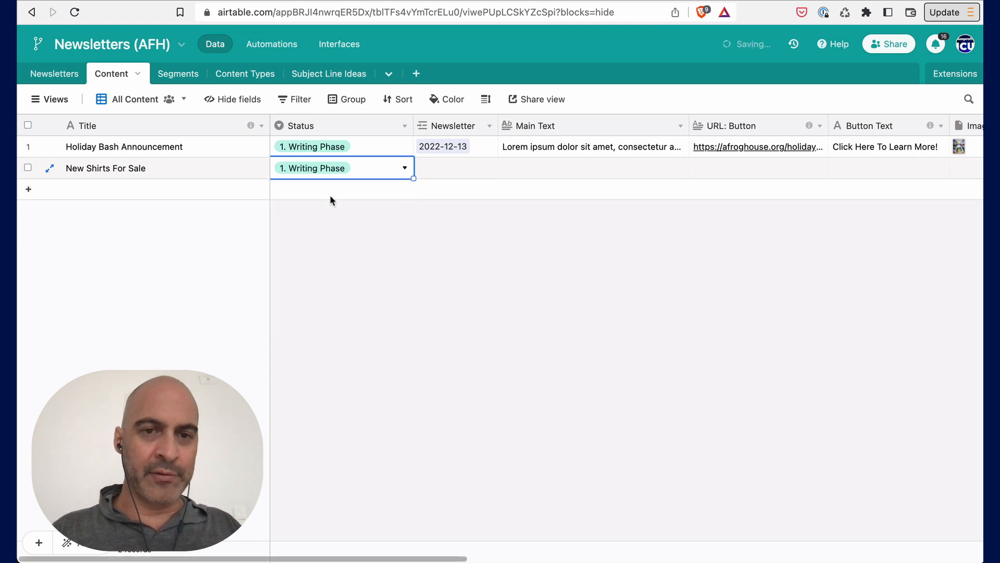
- Step the Holiday Bash Announcement's status through 2. Add To FluentCRM and 3. Added To FluentCRM to 4. Published
click(301, 150)
click(315, 148)
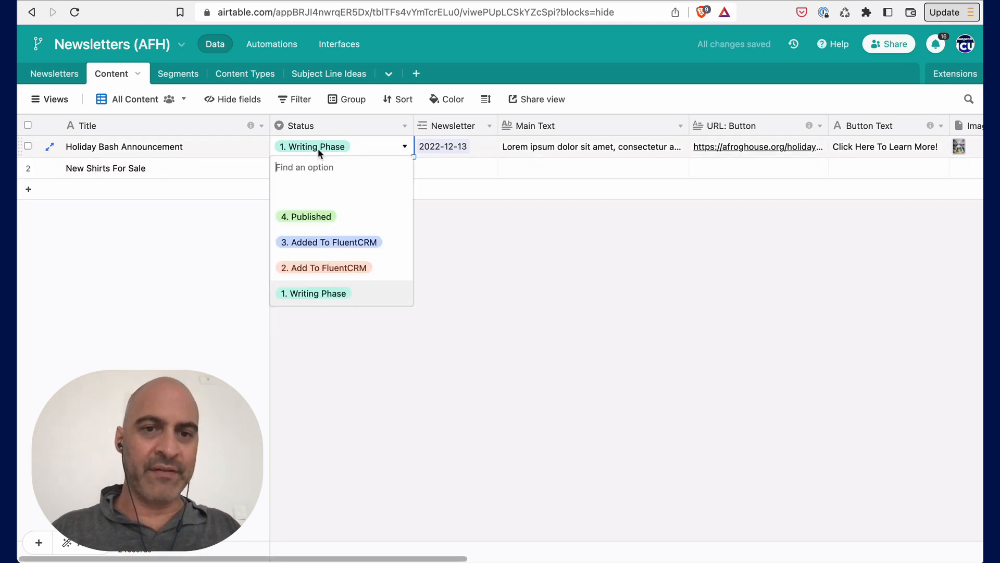
click(329, 269)
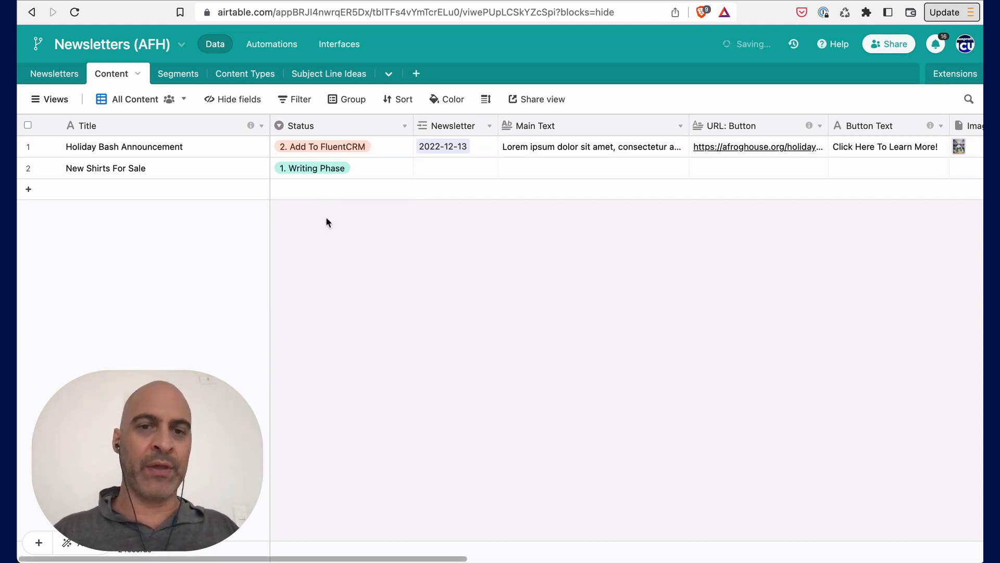
click(322, 149)
click(318, 150)
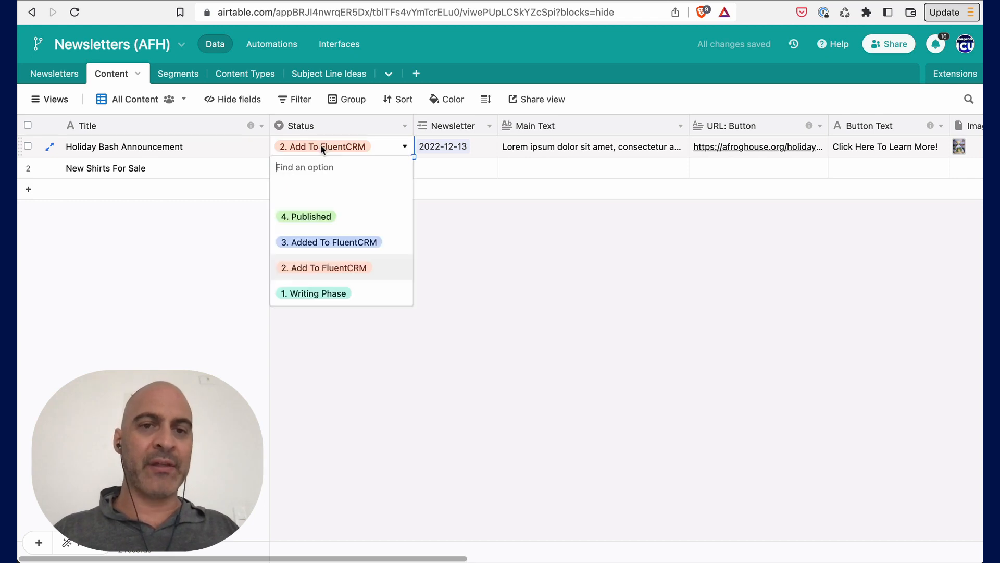
click(331, 244)
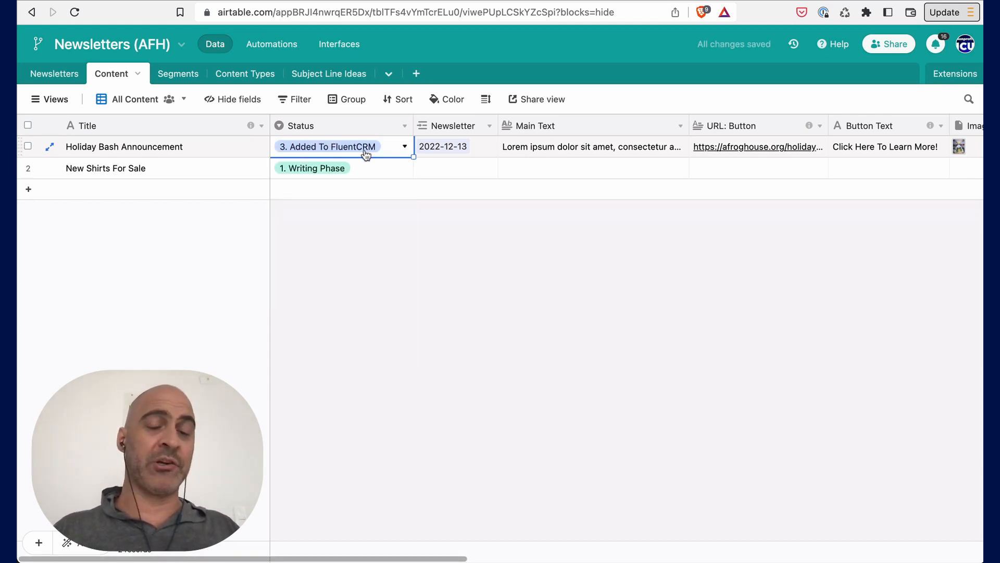
click(366, 151)
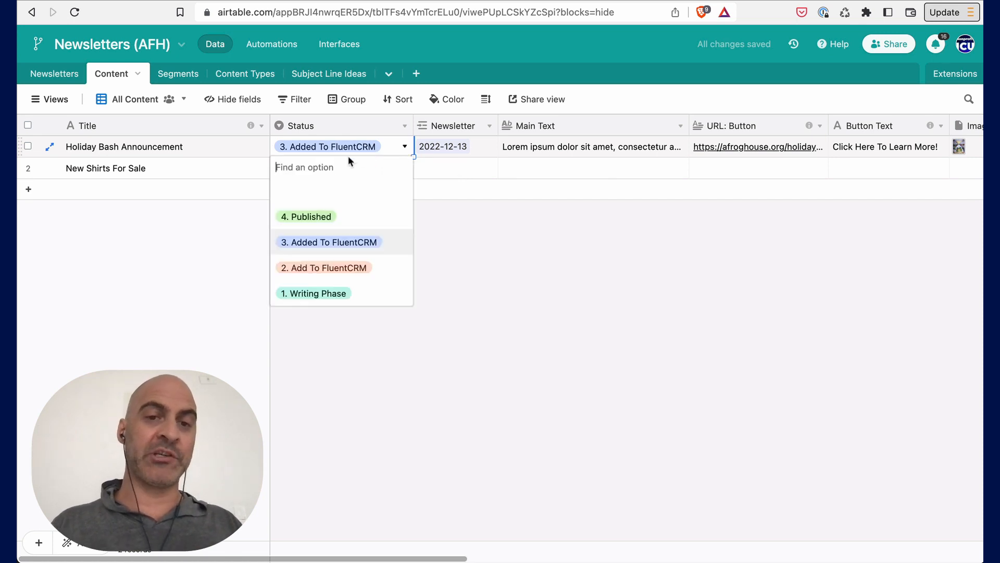
click(315, 218)
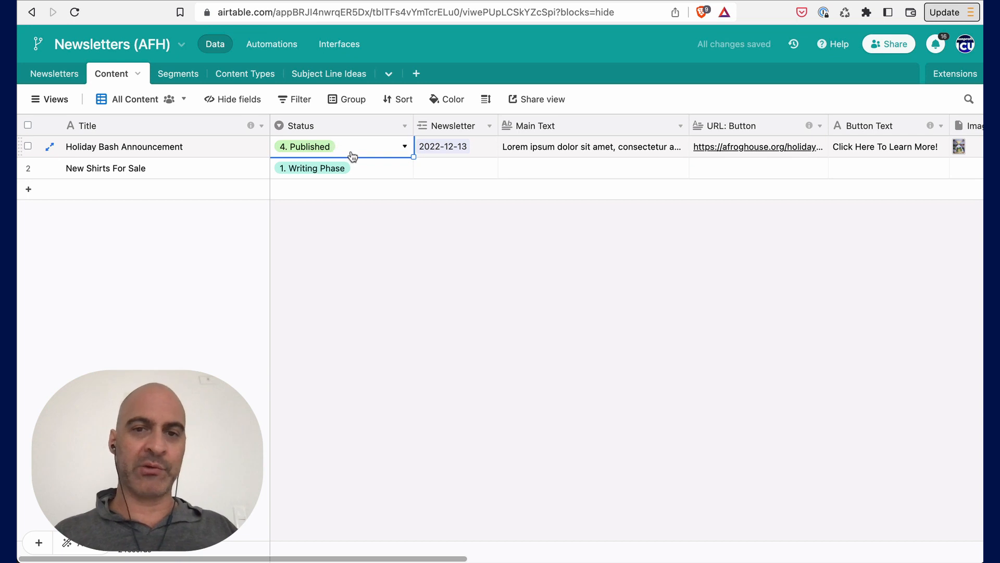
- Link the New Shirts For Sale record to the 2022-12-16 newsletter
click(439, 169)
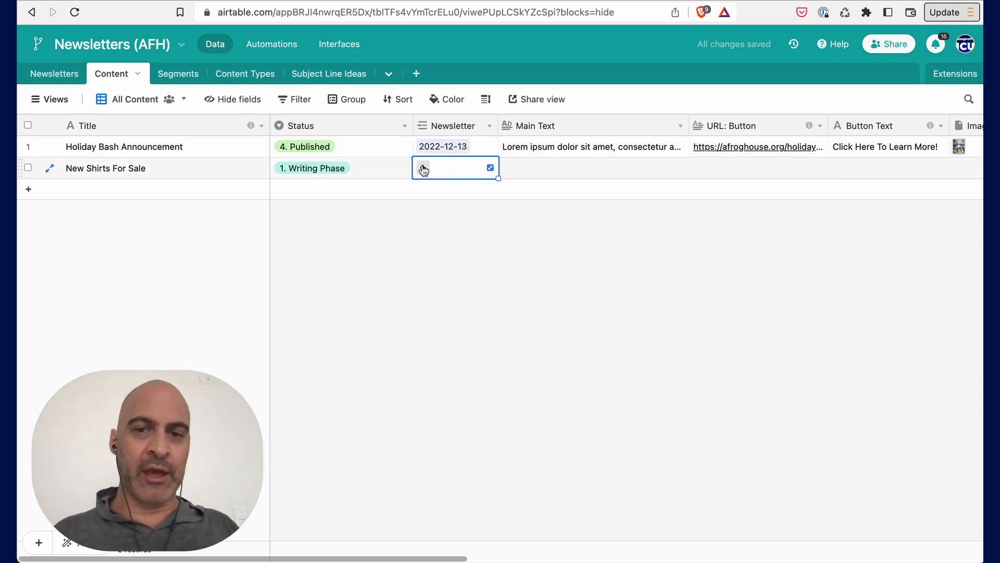
click(423, 169)
text(2022-12-)
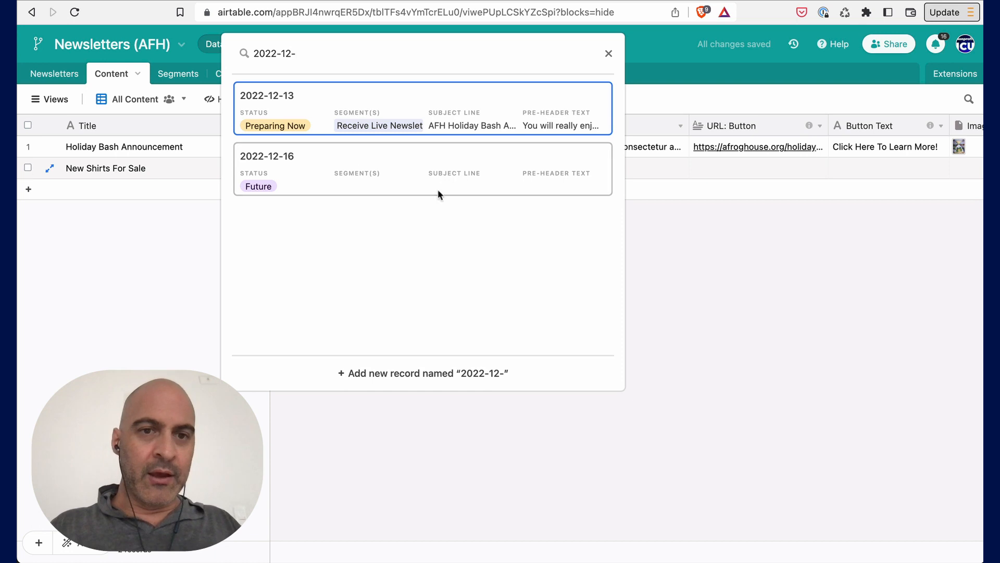
click(341, 163)
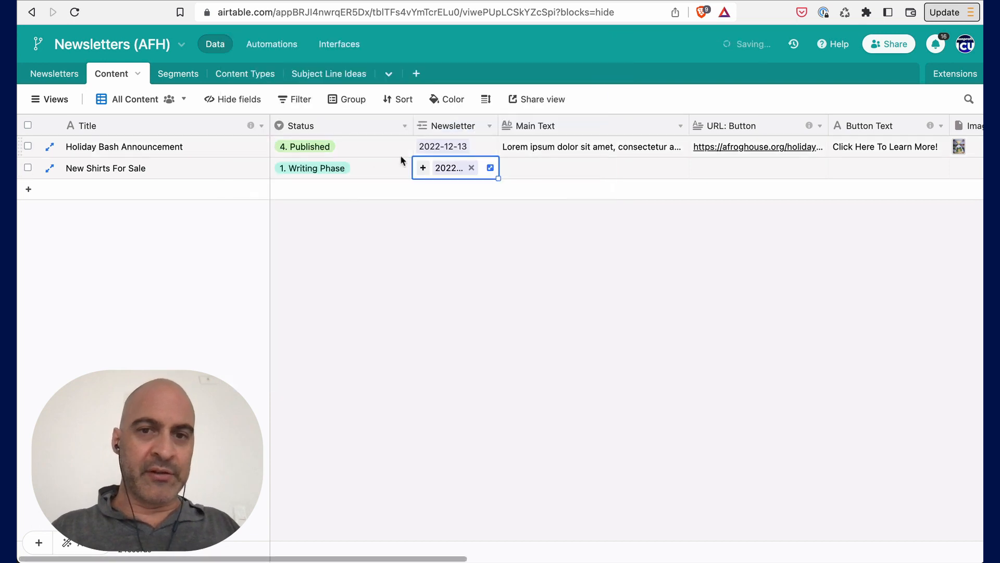
- Copy part of the Holiday Bash Announcement's Main Text into the New Shirts For Sale Main Text and expand it
click(533, 174)
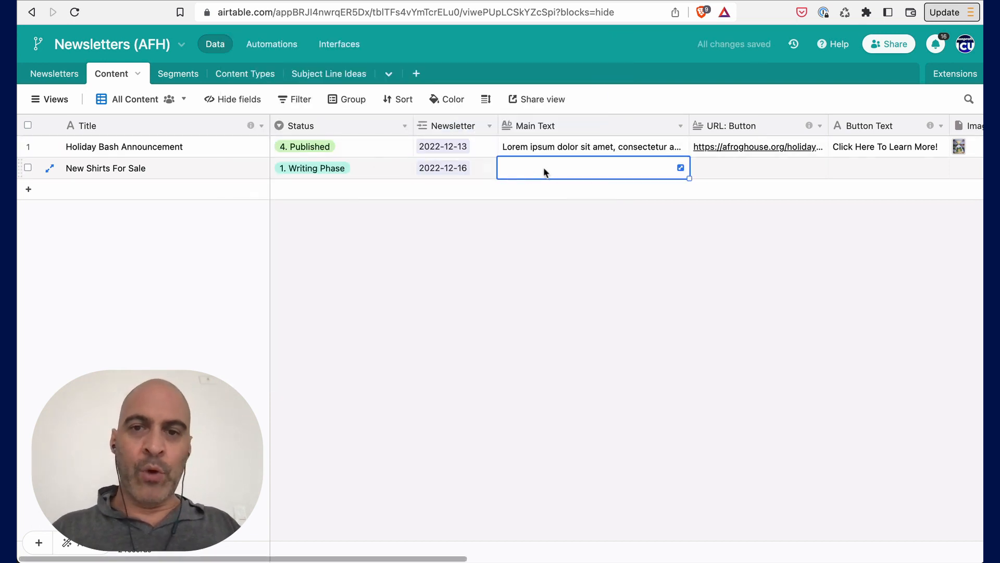
double_click(537, 148)
drag(551, 173, 582, 226)
key(ctrl+c)
click(715, 160)
click(604, 175)
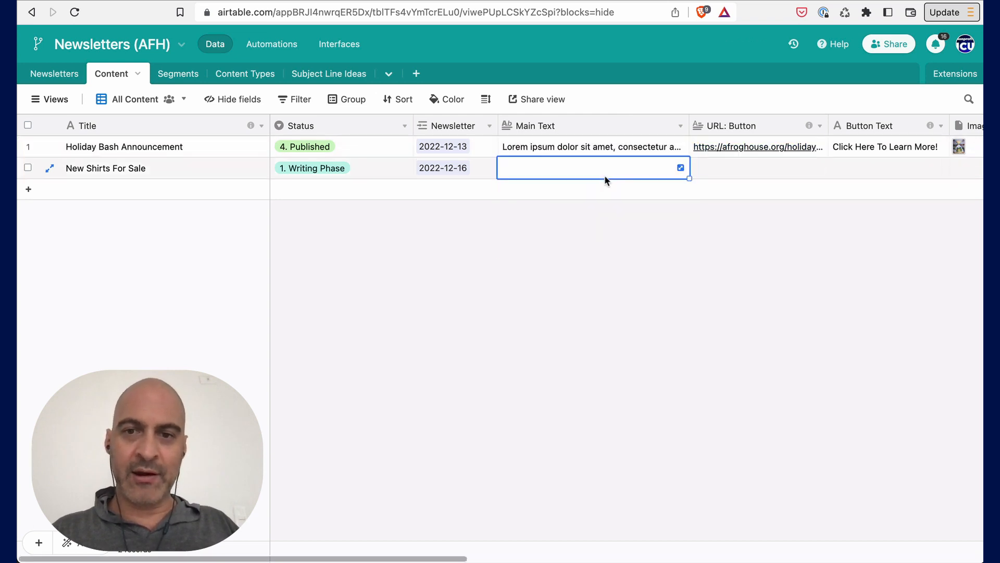
click(604, 175)
key(ctrl+v)
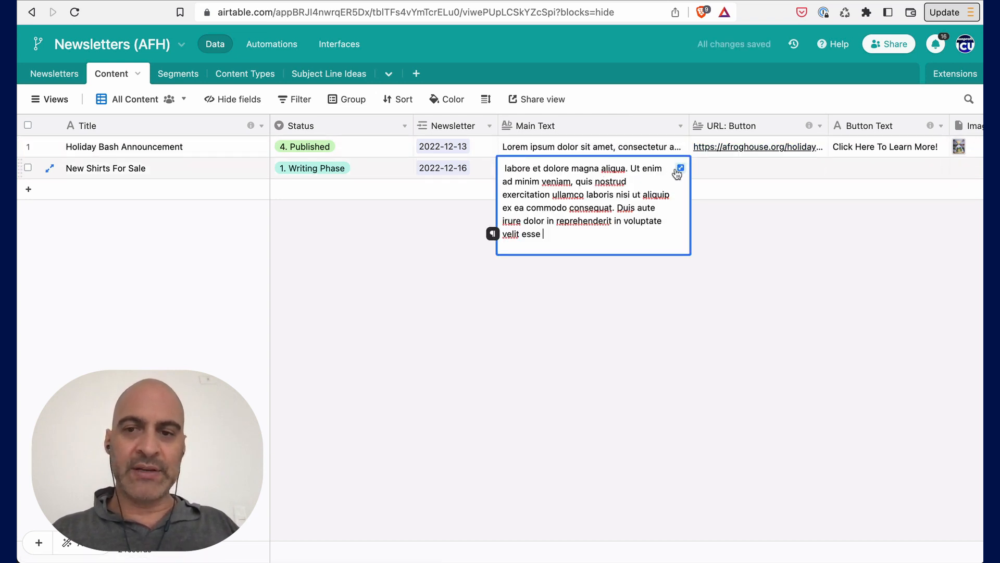
click(679, 168)
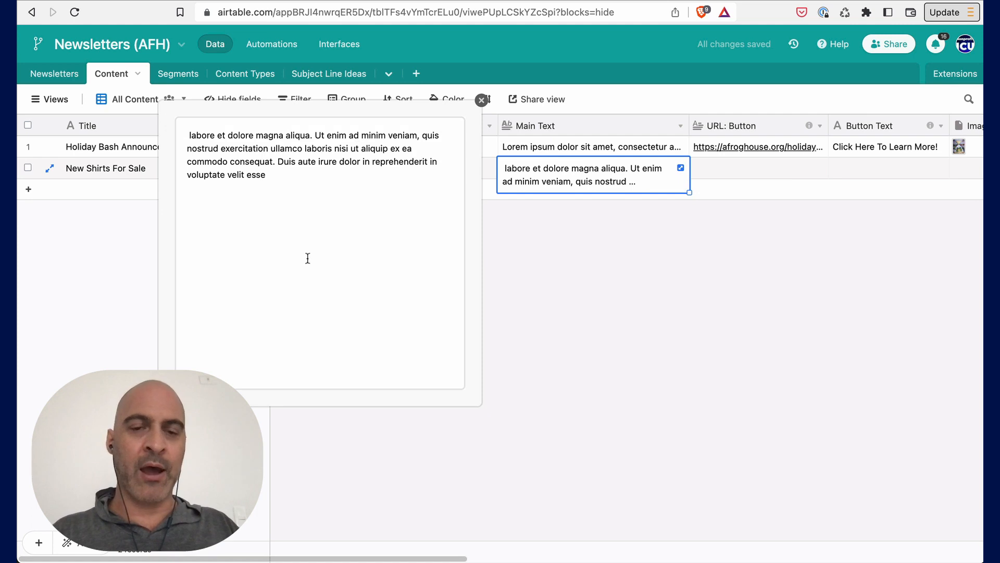
click(482, 102)
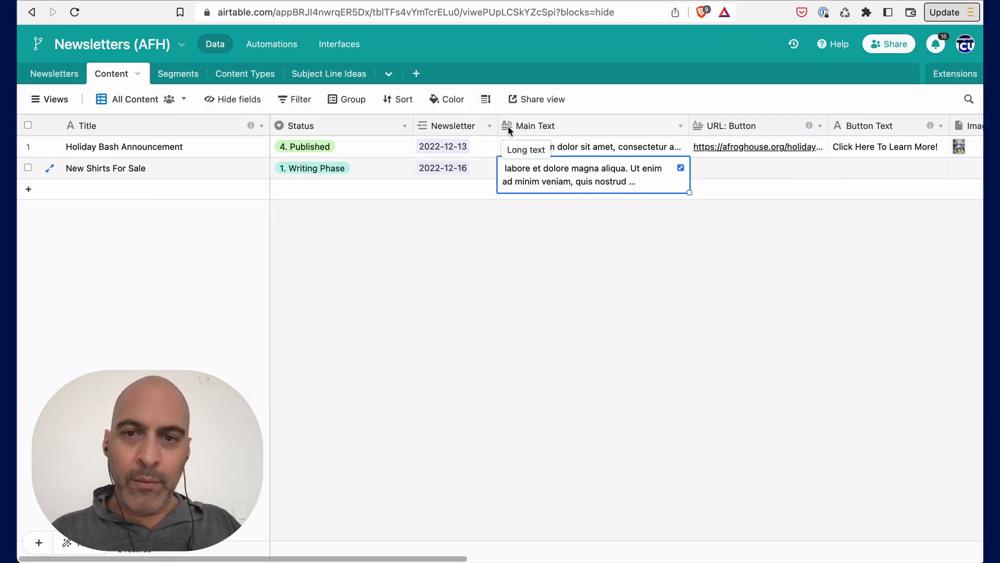
double_click(545, 174)
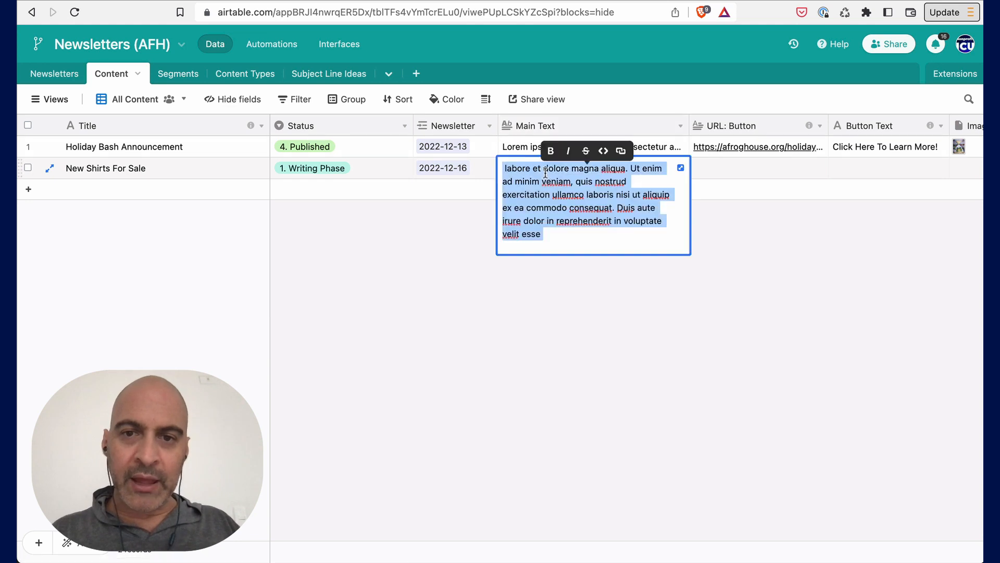
click(544, 191)
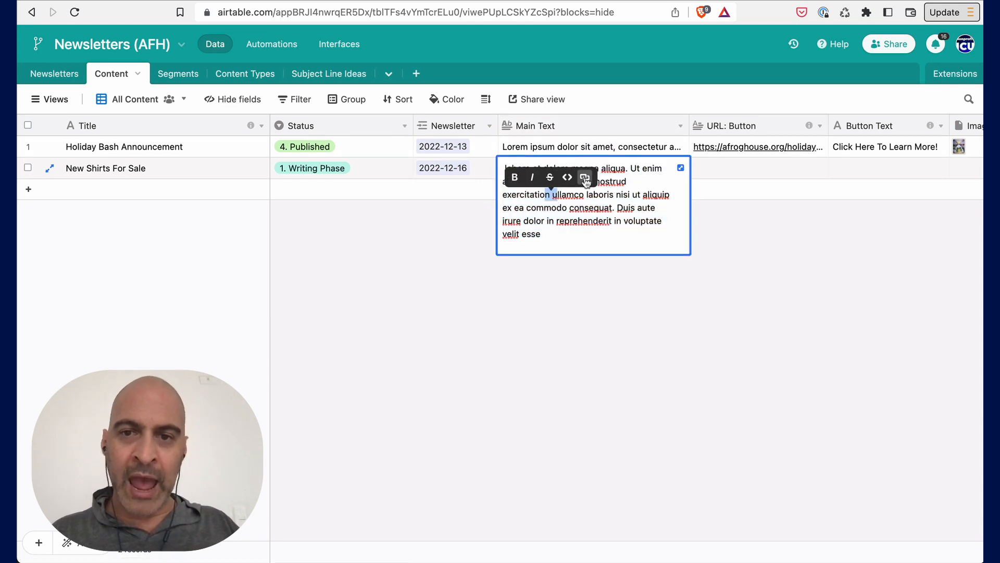
click(532, 177)
click(723, 169)
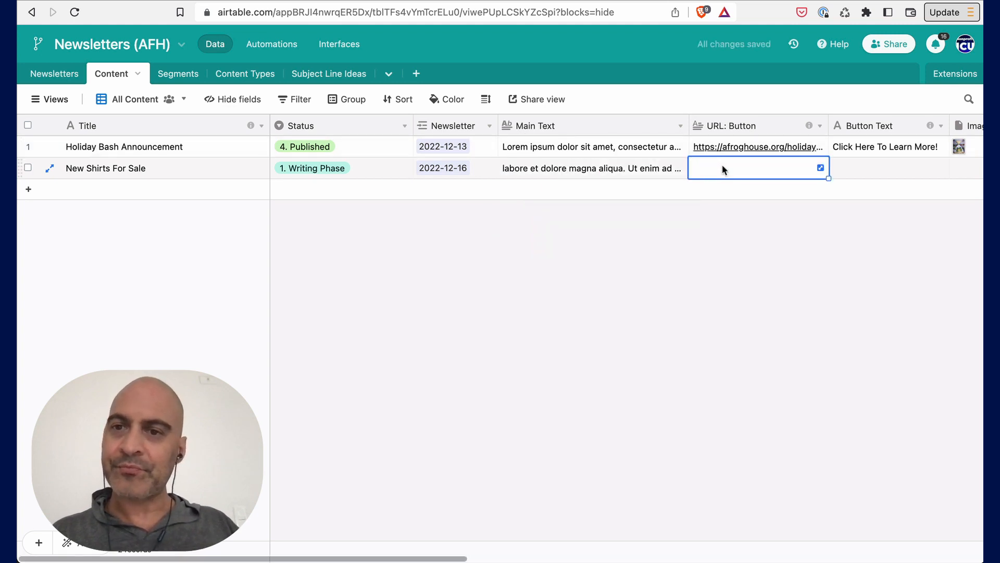
- Set the New Shirts For Sale button text to Buy Your Shirt Here!
scroll(632, 174, right, 5)
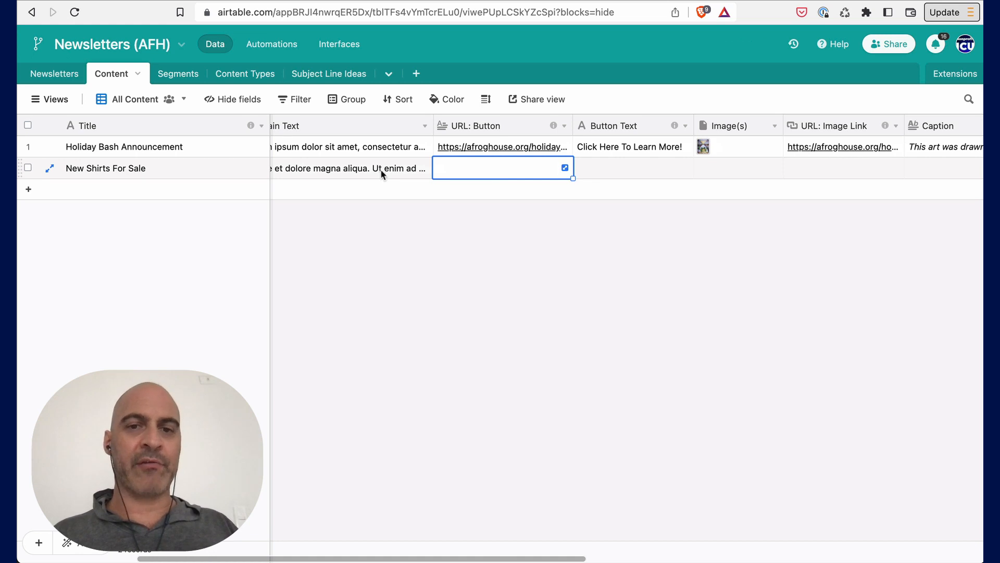
double_click(594, 172)
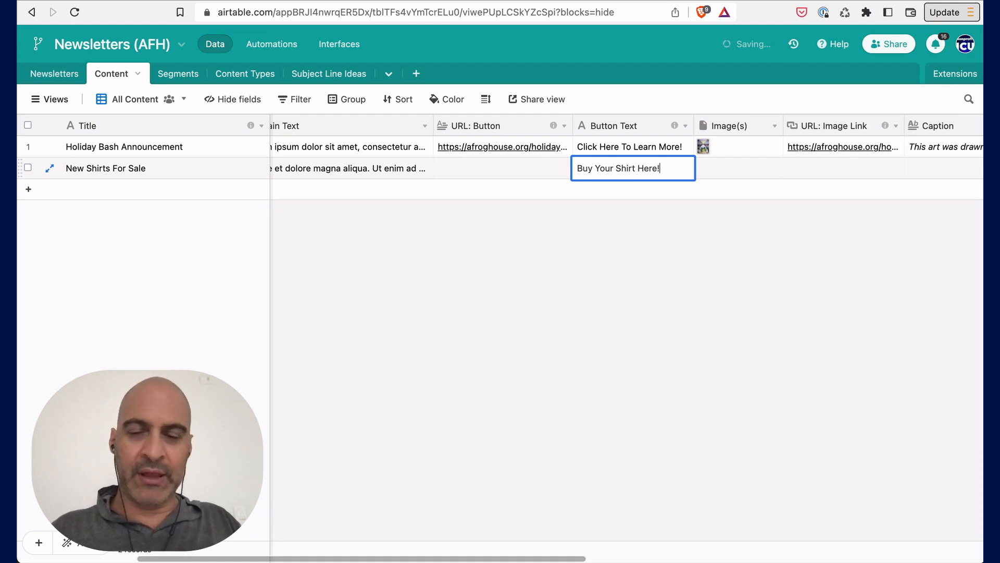
click(488, 168)
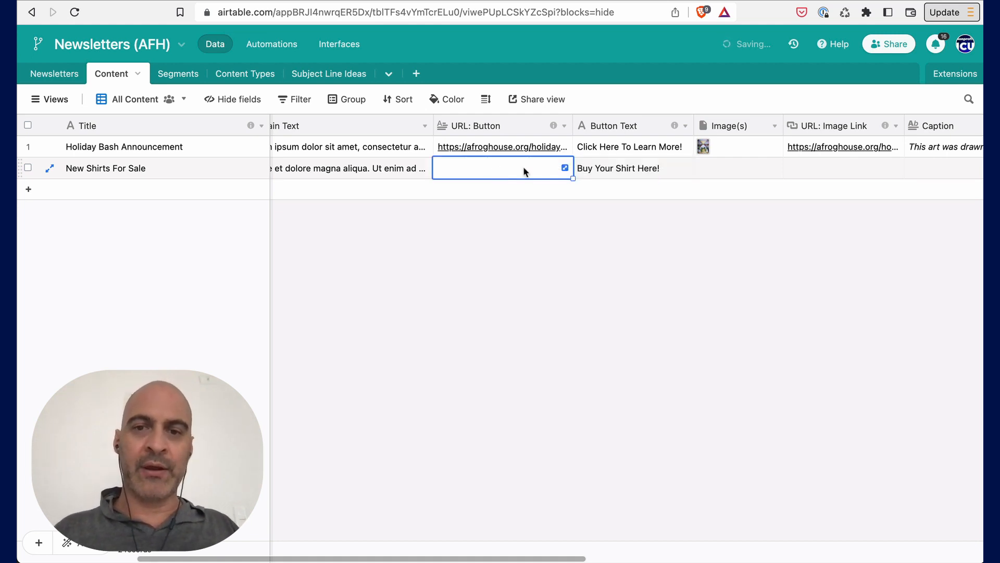
click(509, 151)
key(ctrl+c)
double_click(540, 169)
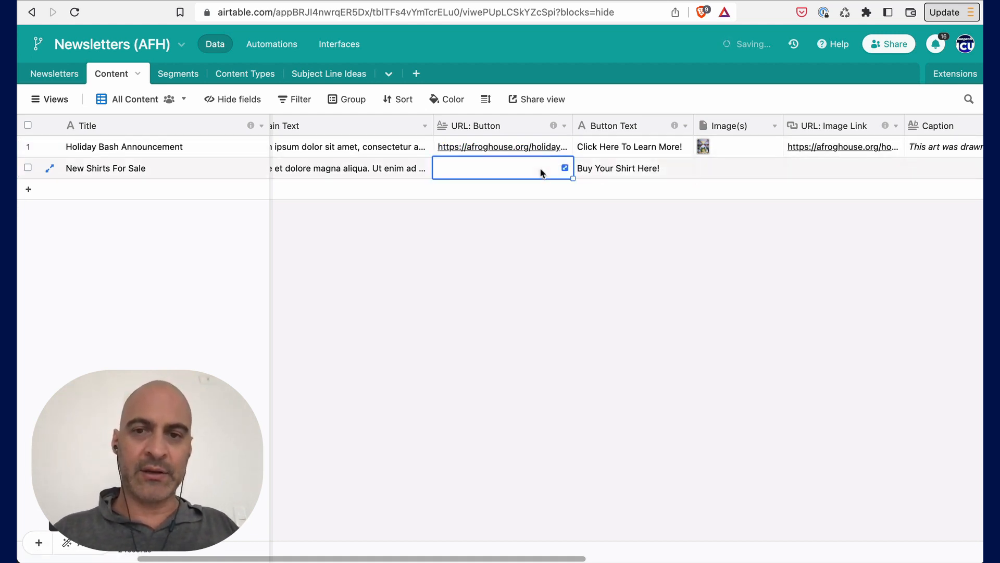
key(ctrl+v)
drag(530, 167, 471, 181)
text(sh)
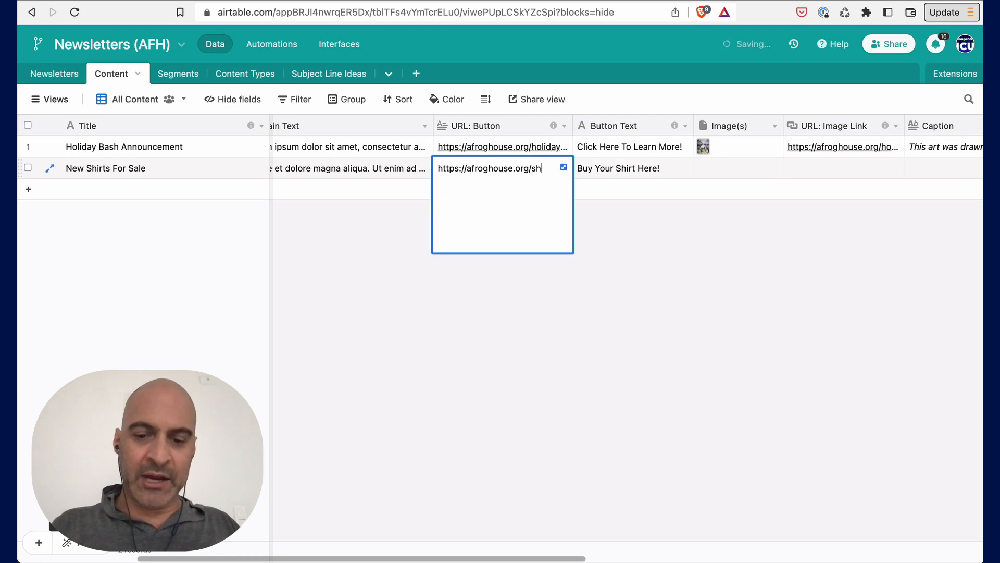
text(irts)
click(604, 174)
click(495, 173)
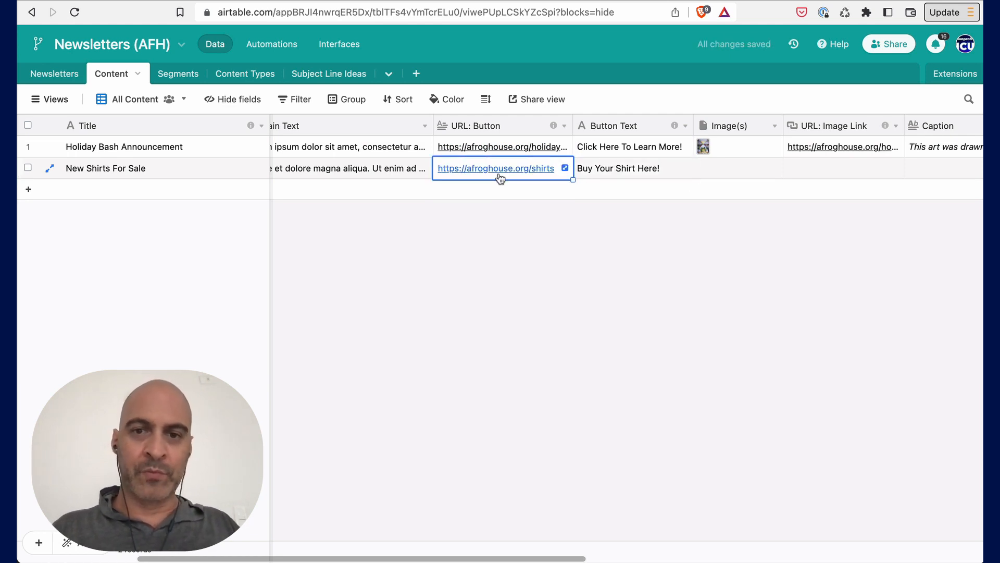
click(714, 166)
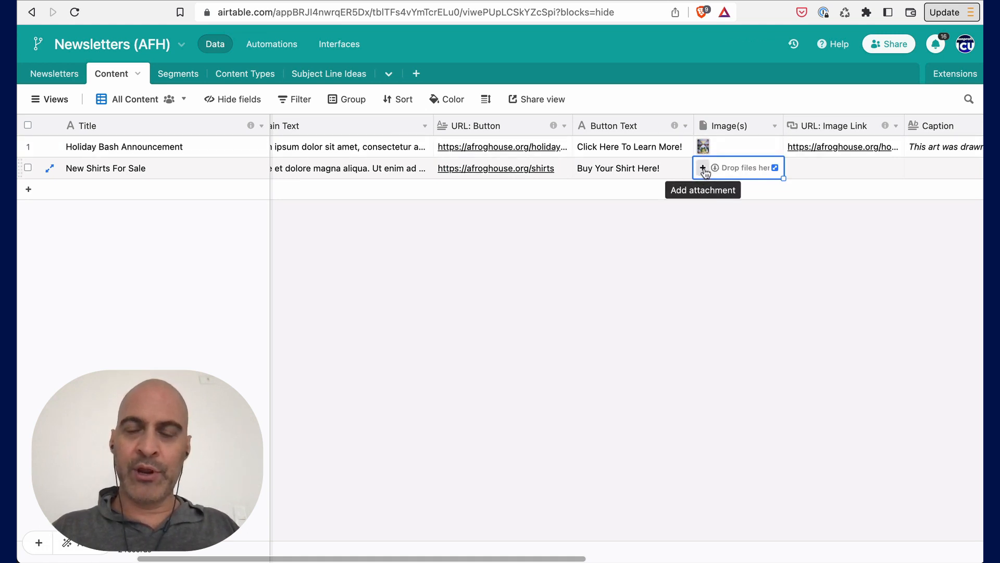
click(703, 168)
click(644, 167)
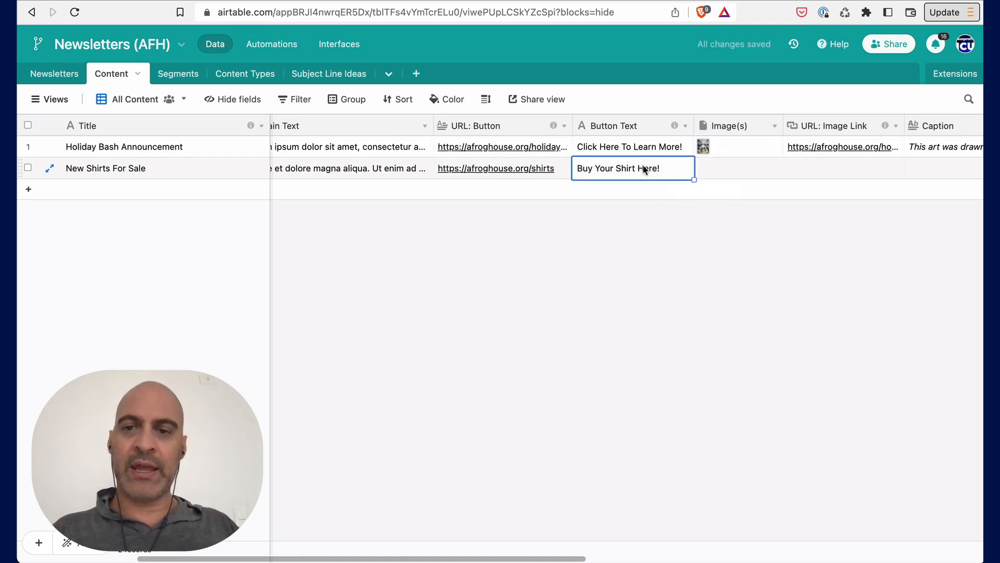
scroll(643, 164, right, 10)
click(399, 168)
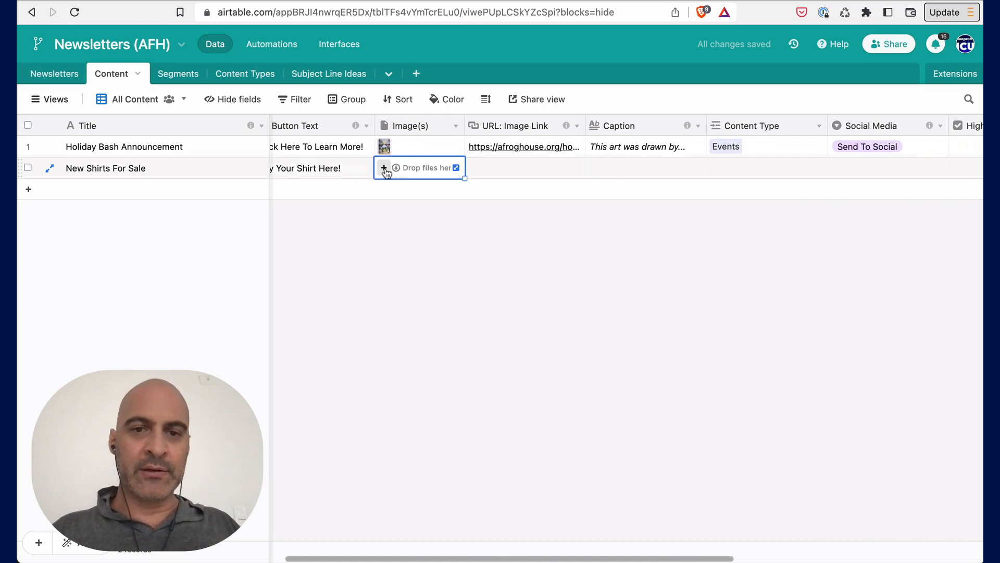
- Paste the shirts link into the New Shirts For Sale Image Link URL field
click(515, 167)
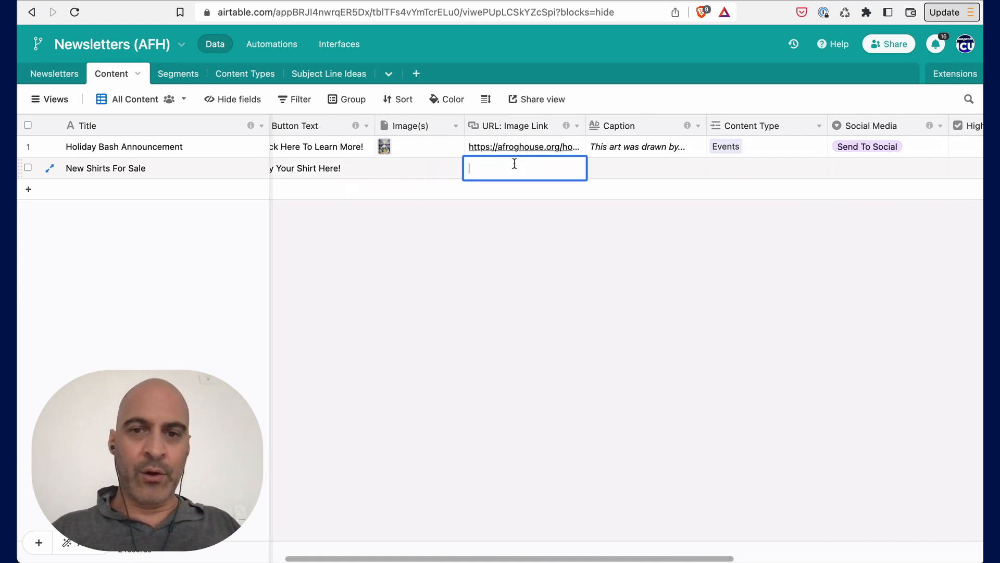
key(super+v)
click(424, 168)
- Copy the Holiday Bash Announcement's caption into the New Shirts For Sale caption
scroll(424, 167, left, 5)
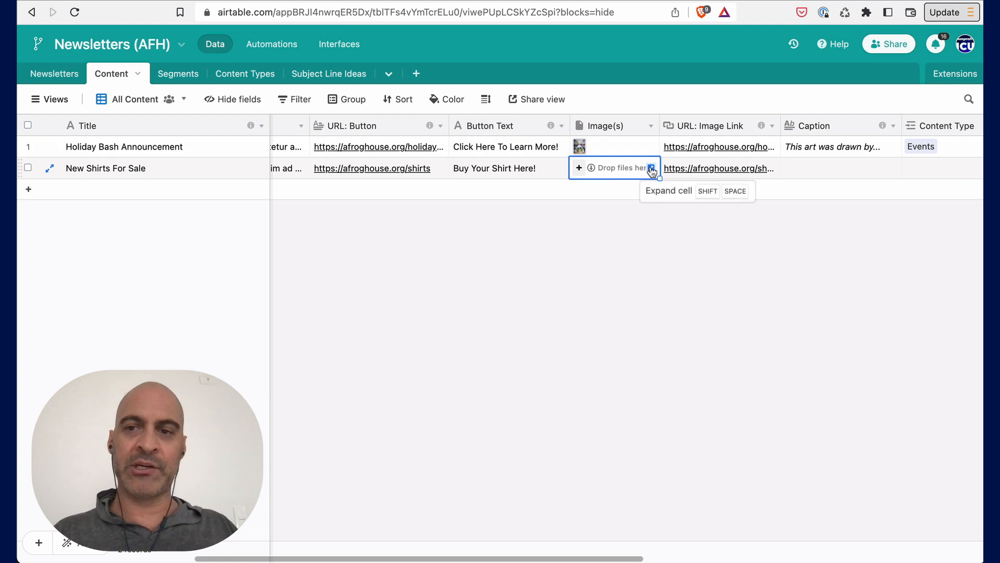
scroll(650, 171, right, 4)
double_click(625, 148)
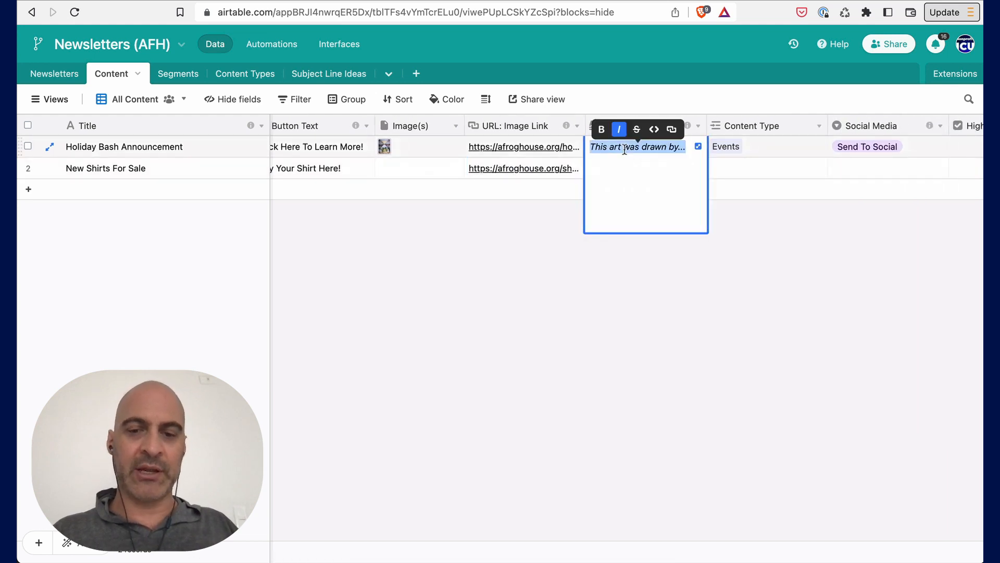
click(748, 169)
double_click(667, 175)
key(super+v)
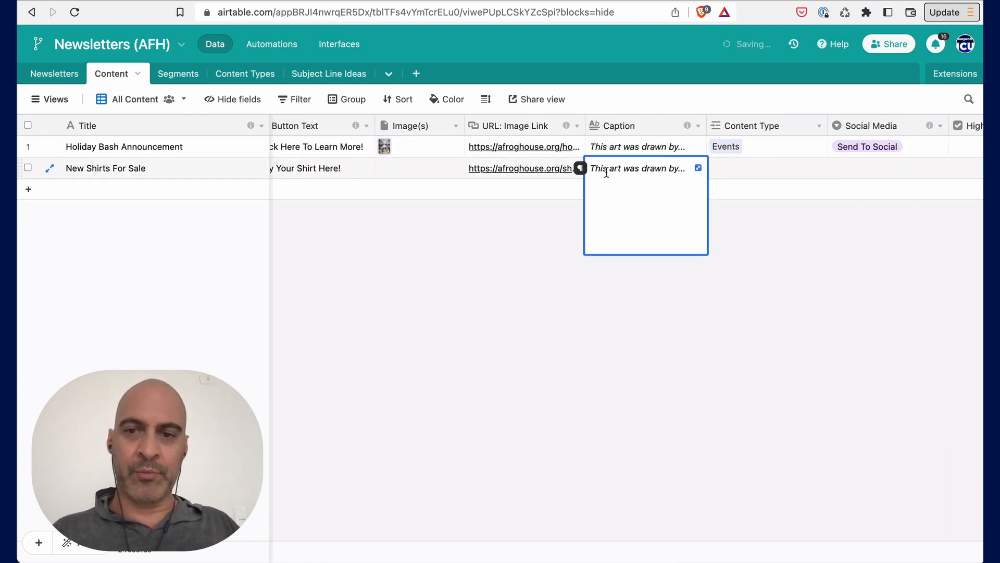
- Rewrite the New Shirts For Sale caption as This shirts are awesome..
double_click(606, 168)
text(shie)
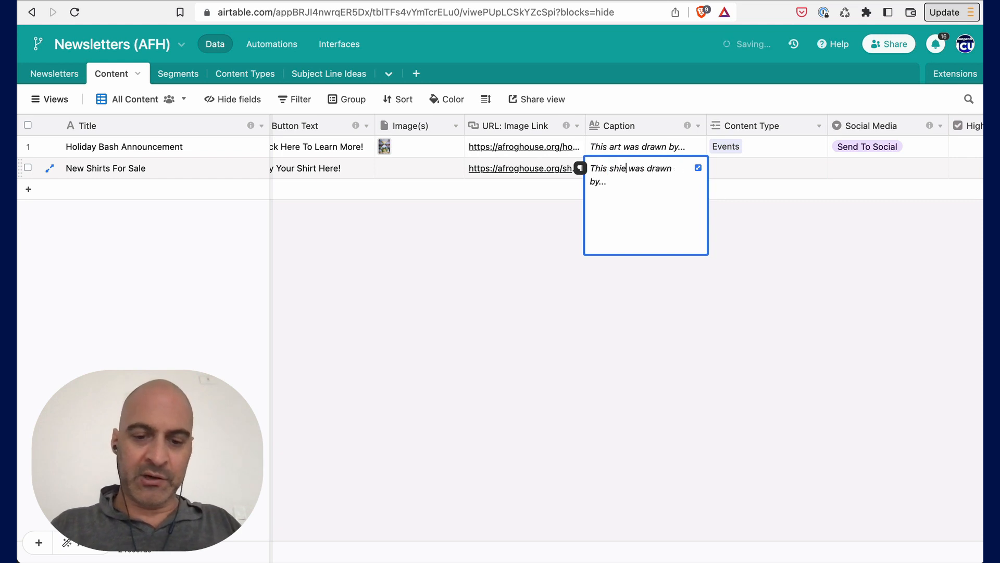
key(BackSpace)
text(r)
text(ts are awesome.)
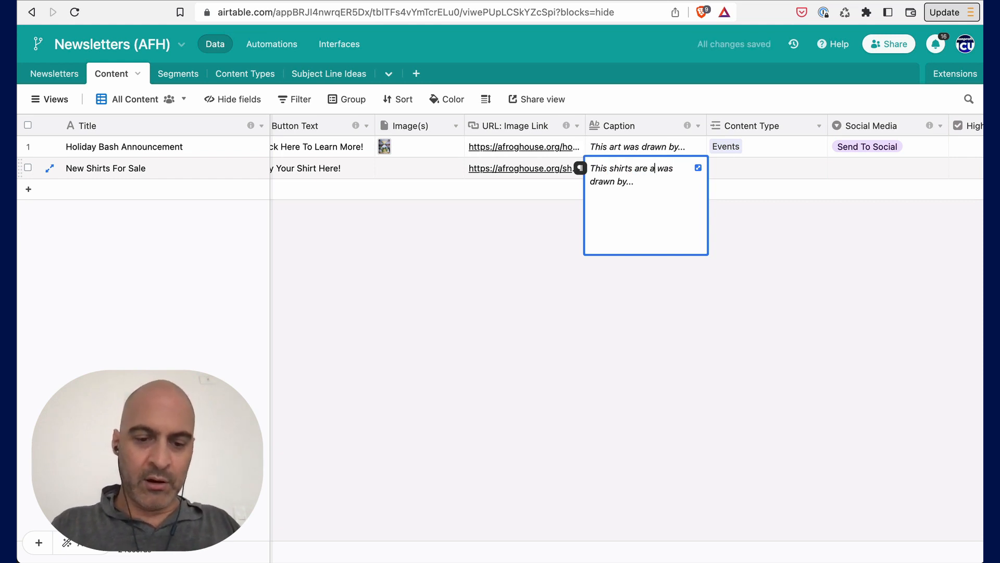
key(shift+Left)
key(shift+Left)
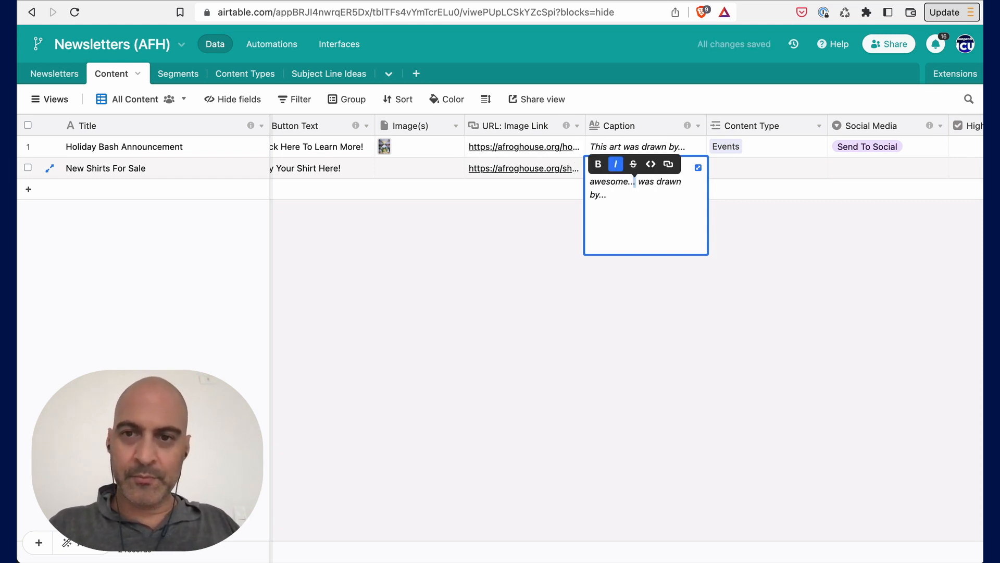
key(shift+Down)
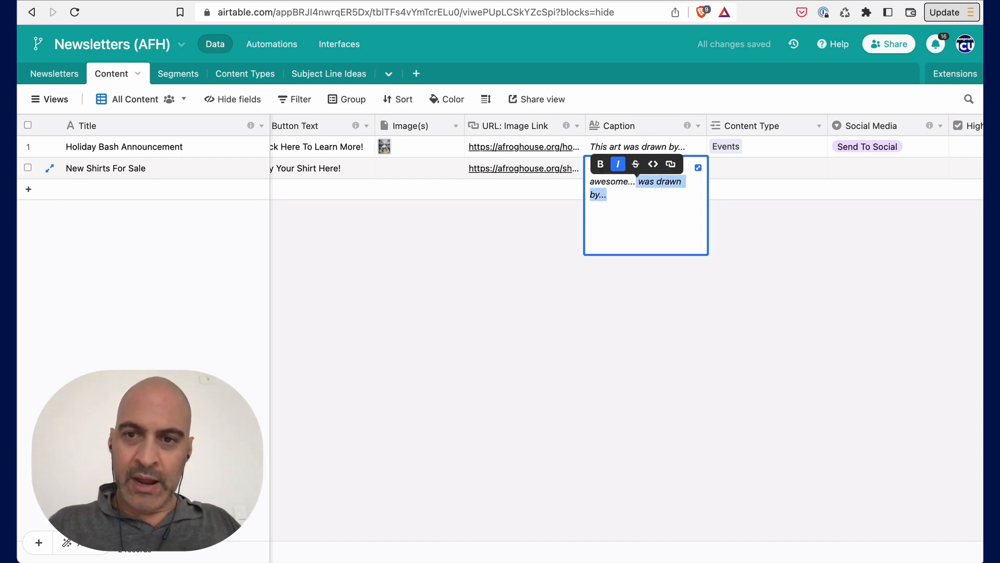
key(BackSpace)
click(737, 163)
- Set the New Shirts For Sale content type to Gift Center (Shop / Merch)
mouse_move(688, 127)
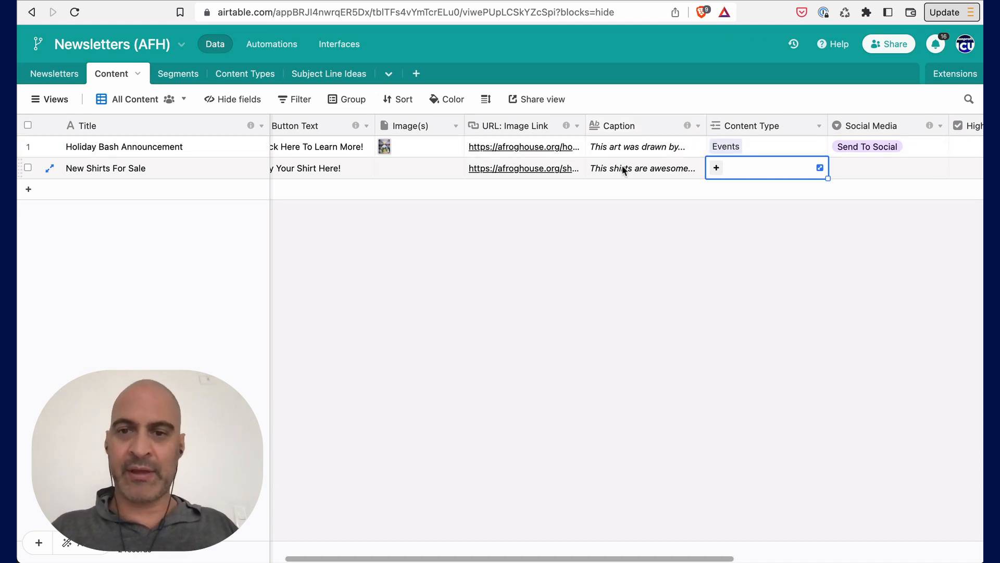
scroll(621, 168, right, 5)
mouse_move(466, 129)
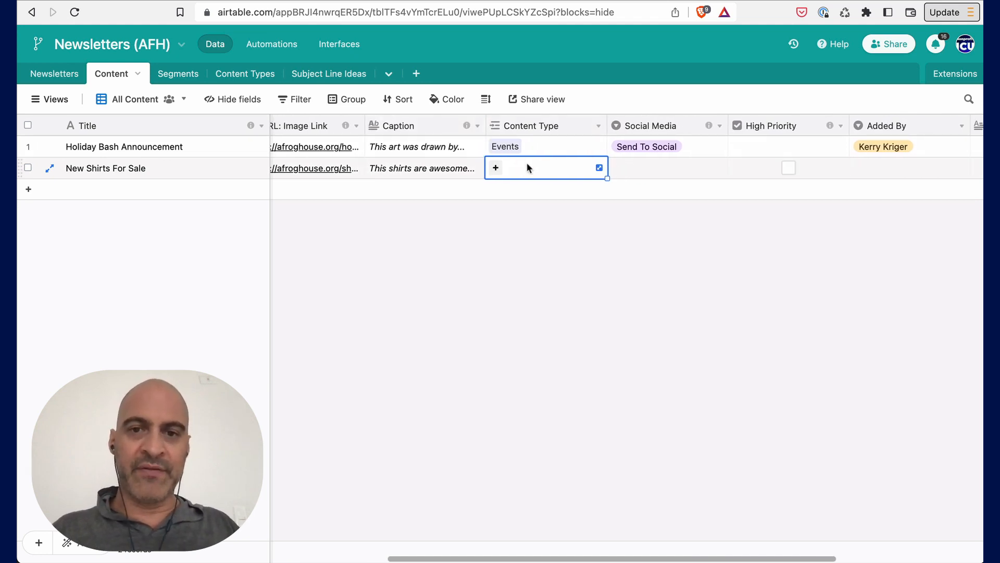
click(495, 168)
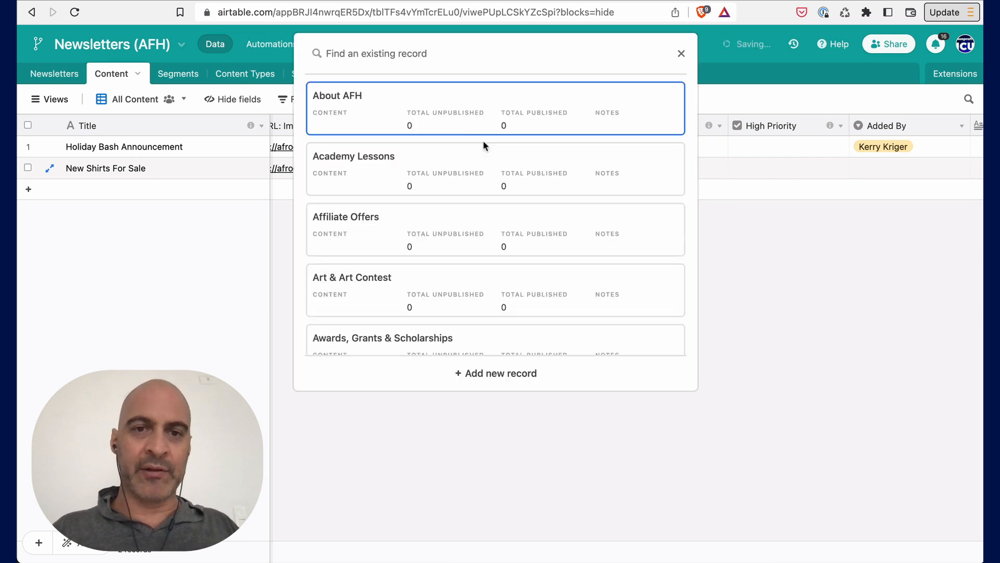
text(gi)
click(465, 136)
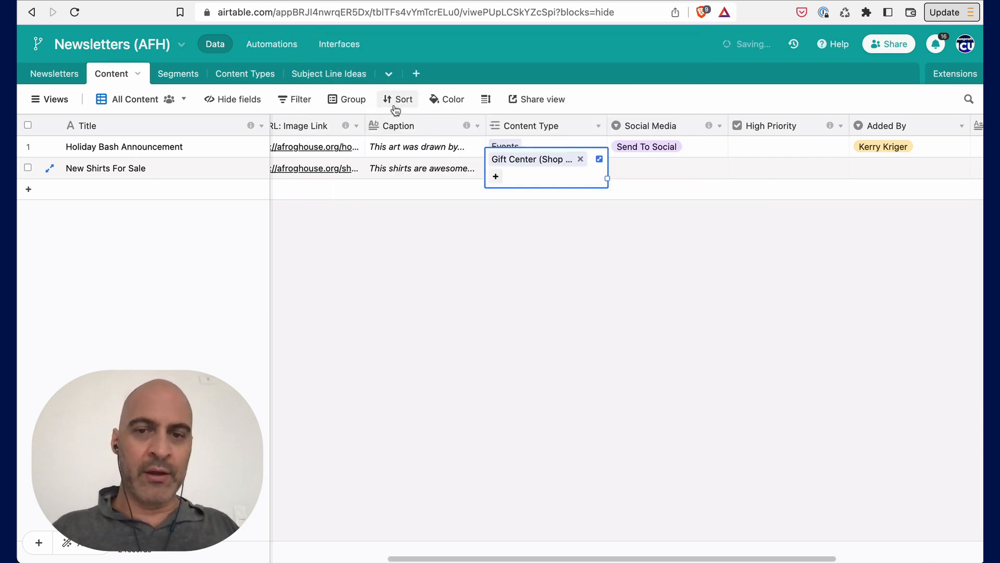
click(635, 167)
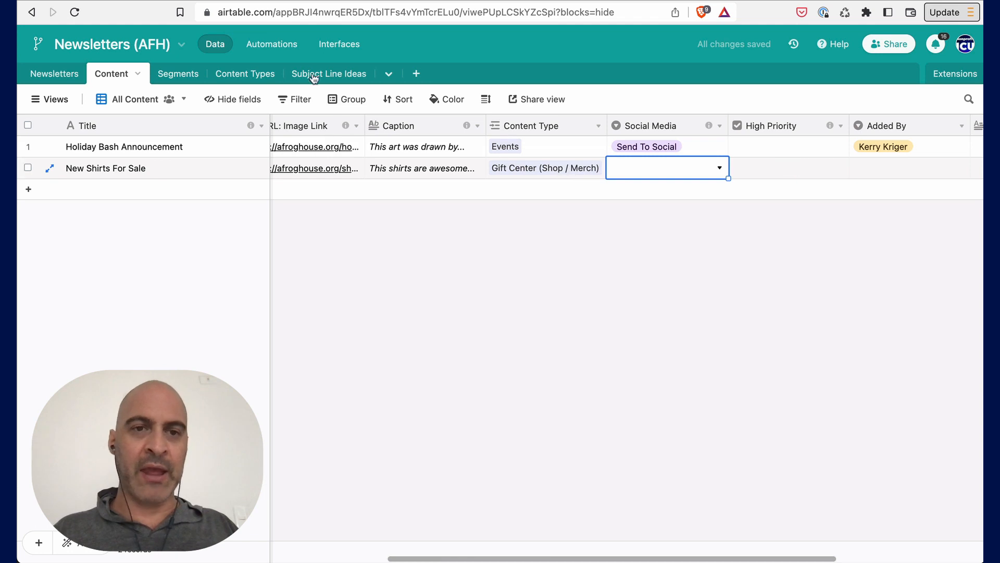
- Open the Content Types table and review which content is linked to each type
click(247, 77)
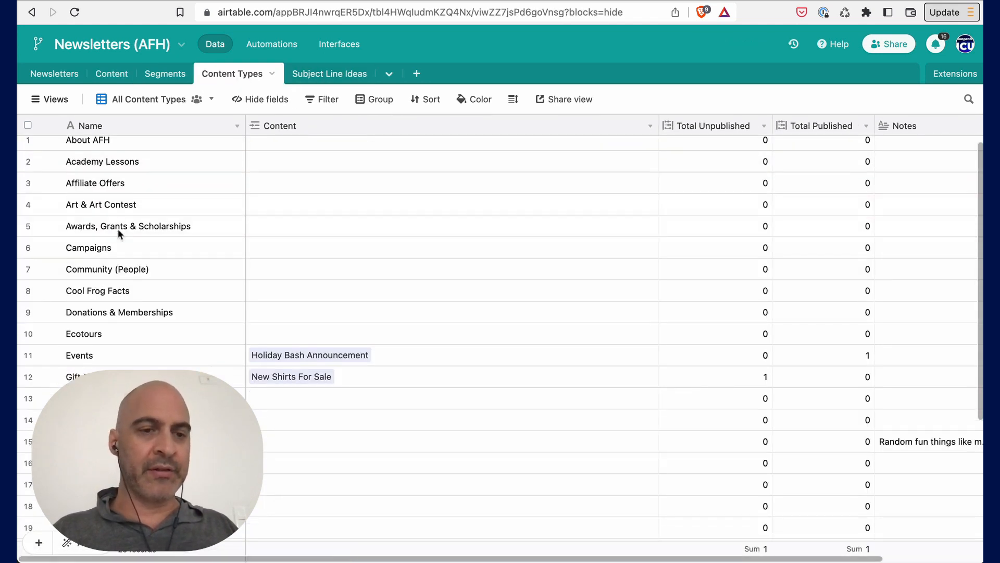
scroll(118, 229, down, 5)
scroll(119, 234, up, 5)
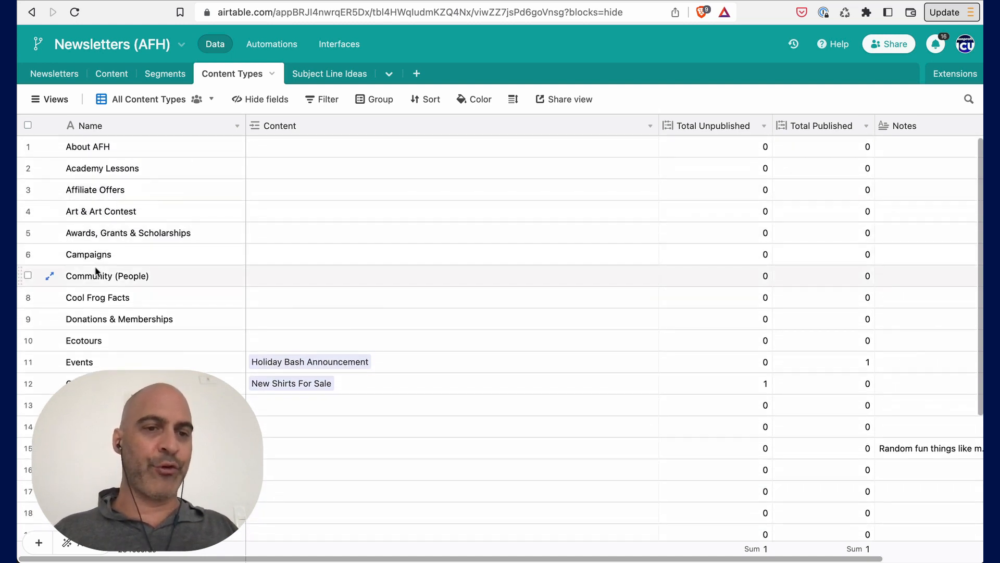
scroll(95, 270, down, 5)
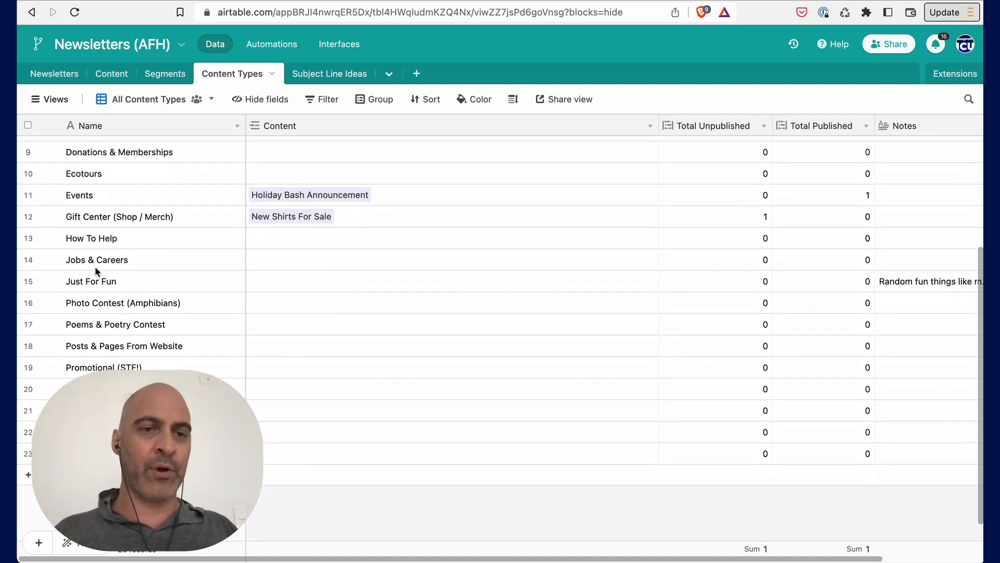
scroll(95, 266, up, 5)
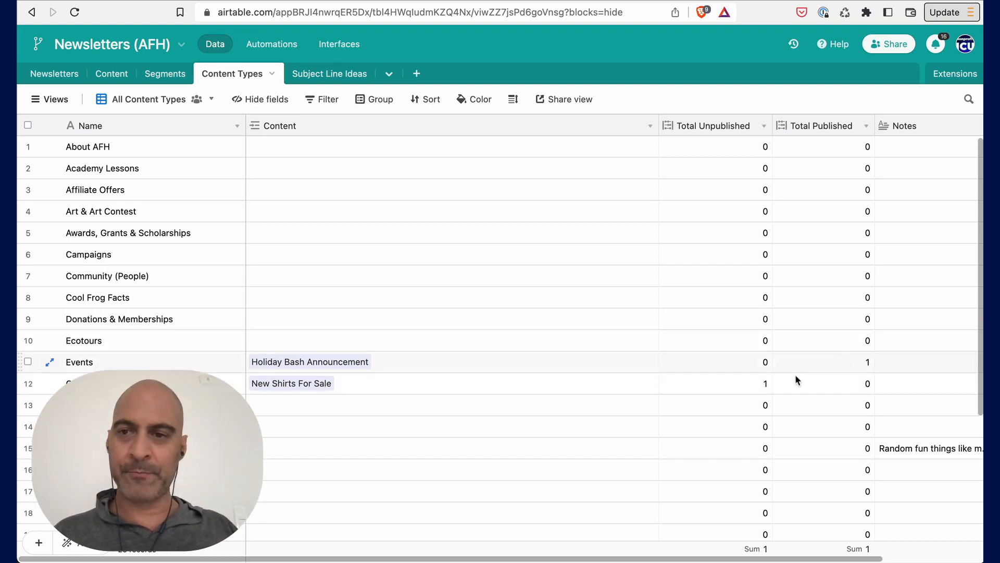
scroll(739, 379, right, 3)
scroll(739, 380, down, 2)
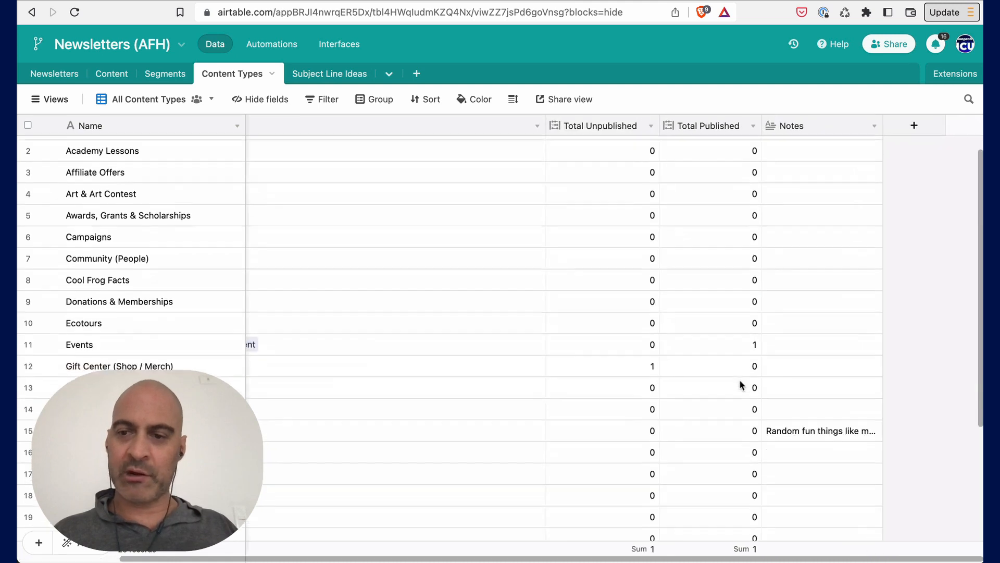
scroll(677, 354, left, 3)
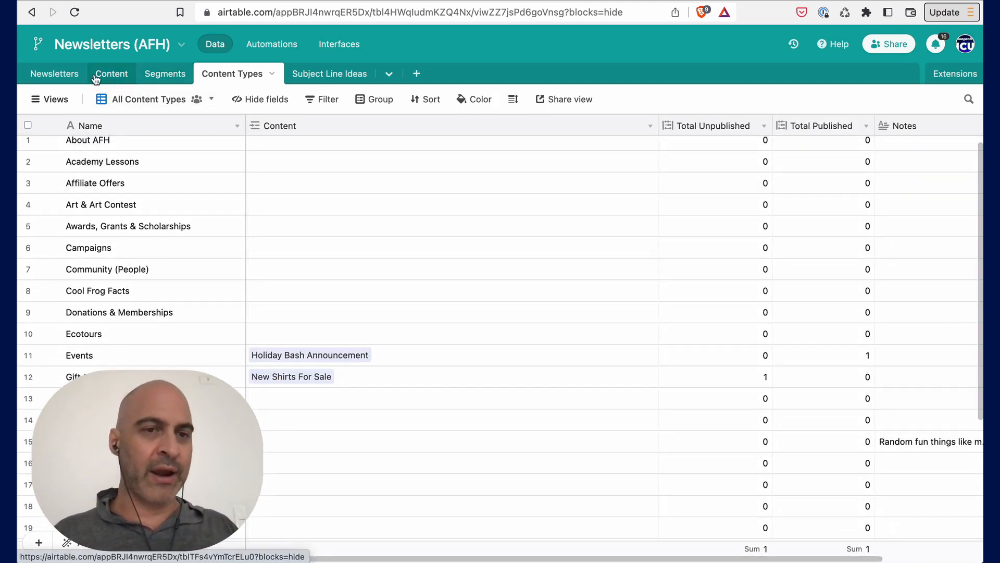
- Return to the Content table and view the Social Media, High Priority and Added By columns
click(117, 76)
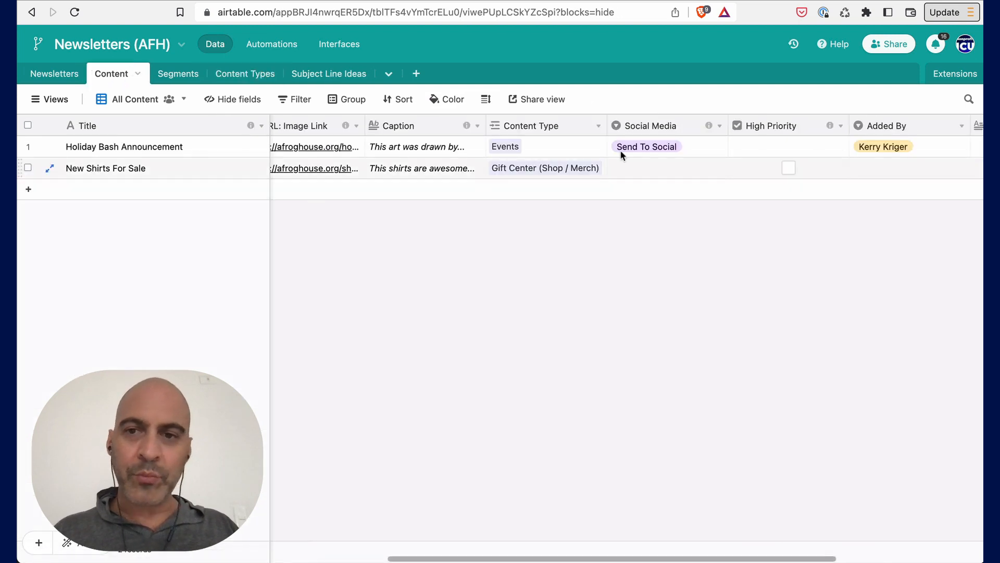
scroll(598, 165, right, 5)
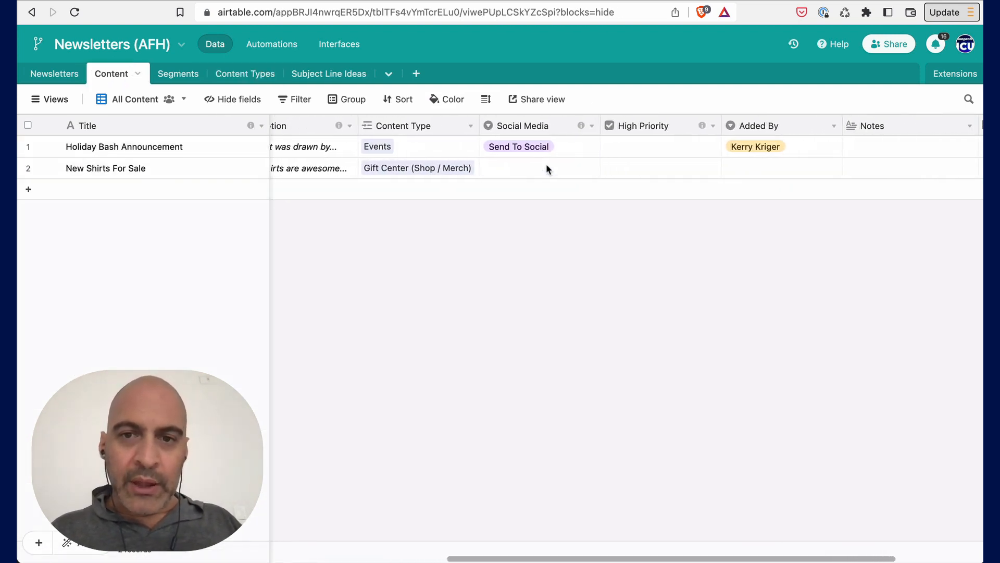
mouse_move(580, 126)
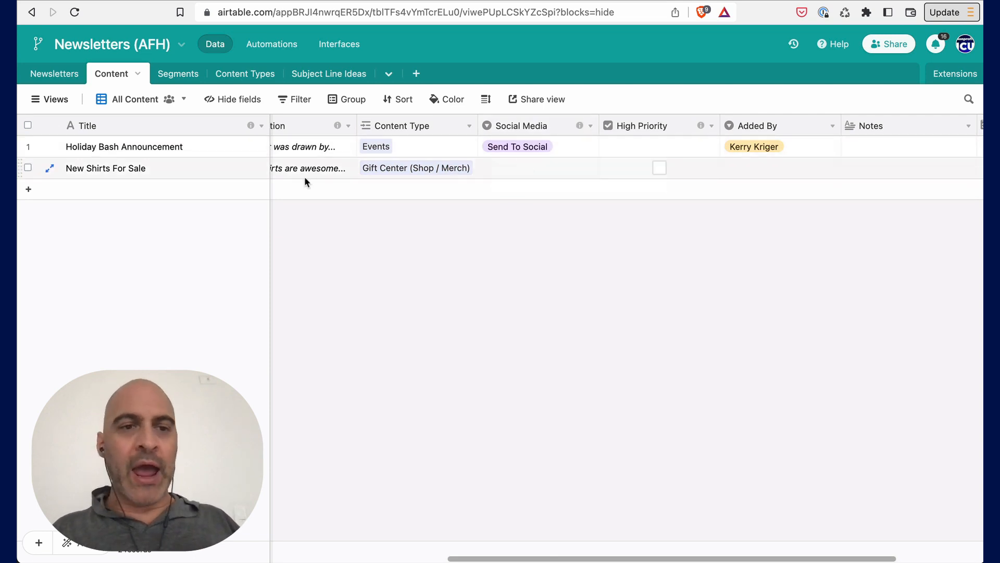
- Set the New Shirts For Sale Social Media option to Do Not Send To Social
scroll(323, 167, left, 10)
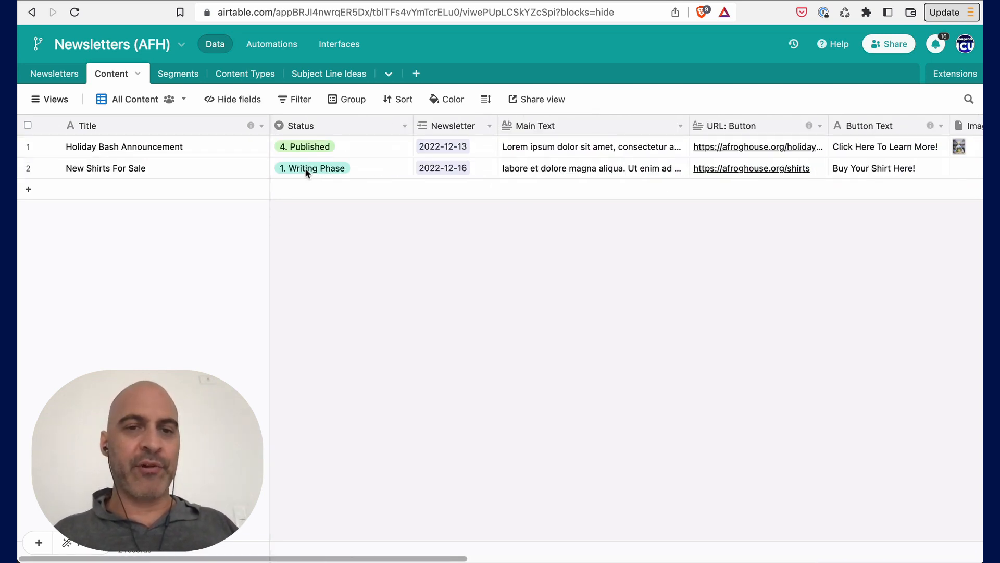
scroll(555, 168, right, 5)
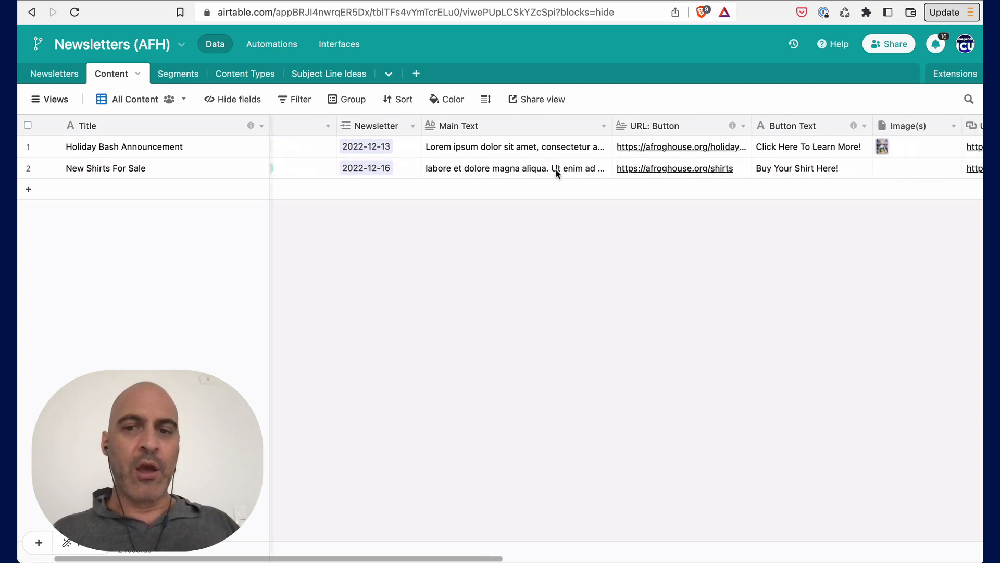
scroll(556, 172, right, 8)
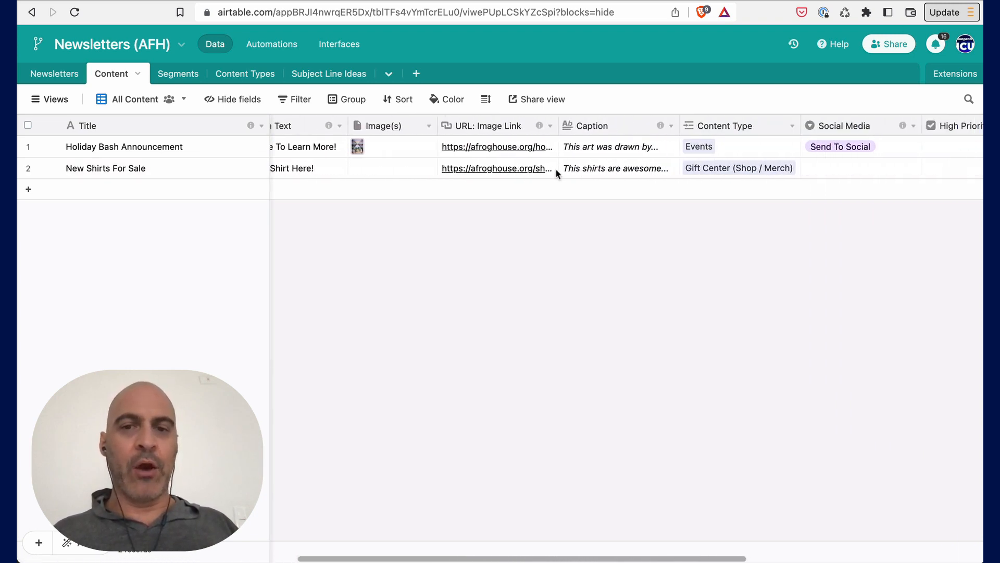
scroll(555, 174, right, 1)
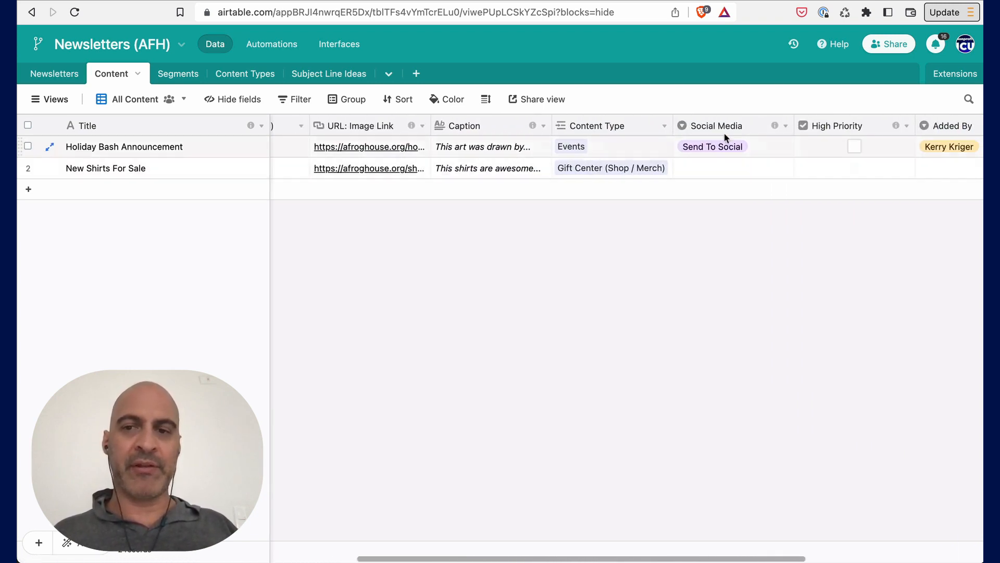
drag(793, 128, 782, 131)
click(701, 171)
click(701, 173)
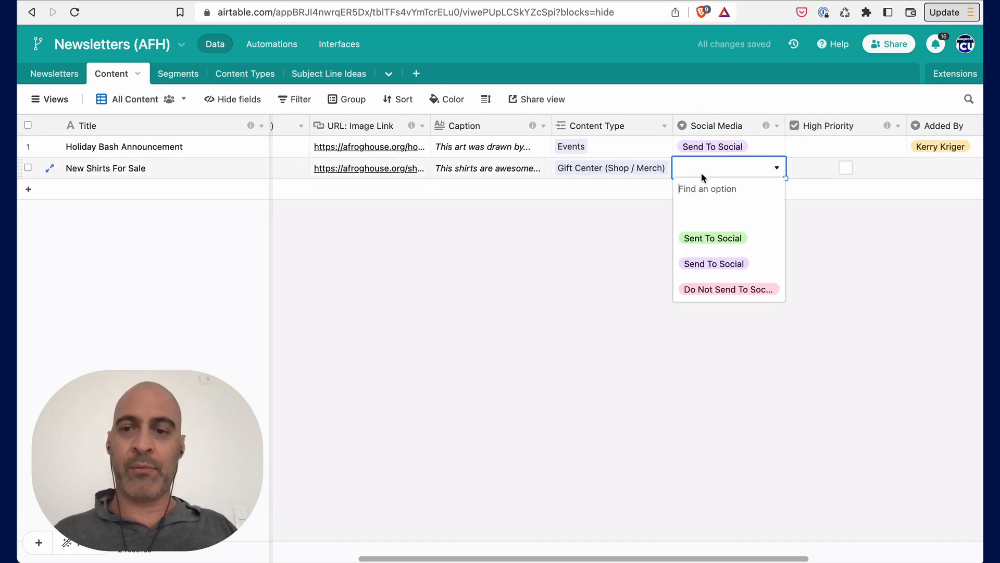
click(708, 239)
click(741, 172)
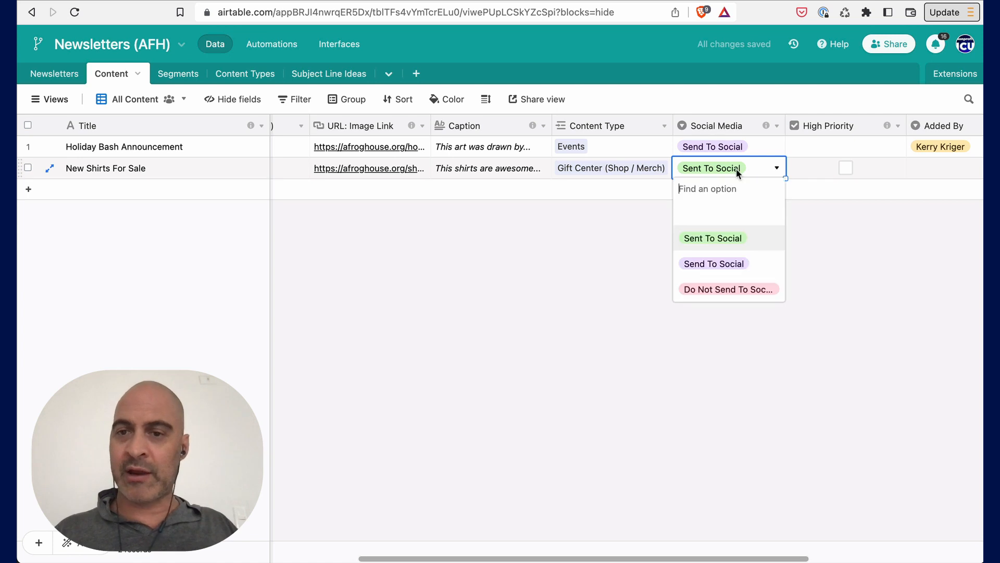
click(712, 289)
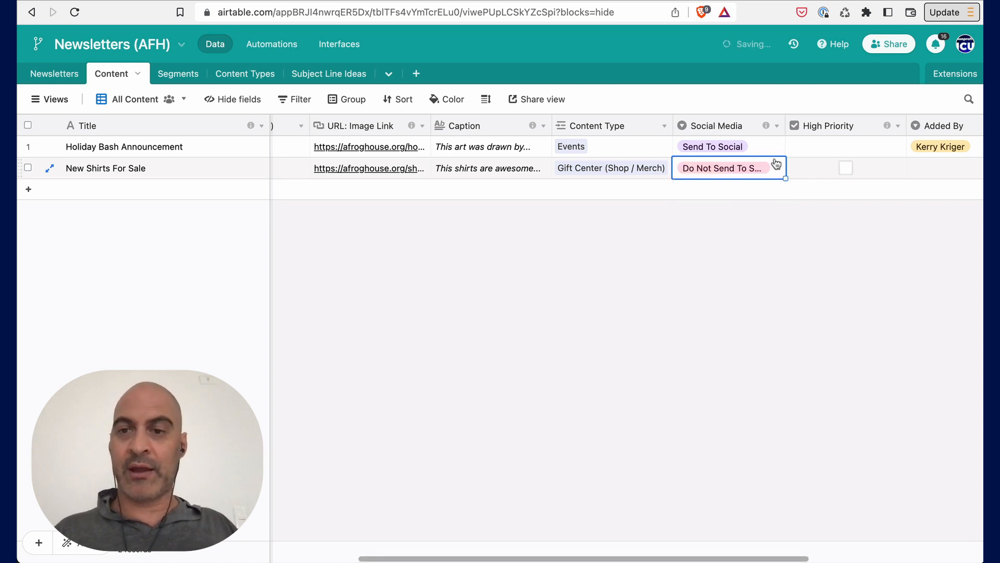
- Tick the High Priority checkbox for New Shirts For Sale
drag(782, 133, 805, 133)
click(819, 167)
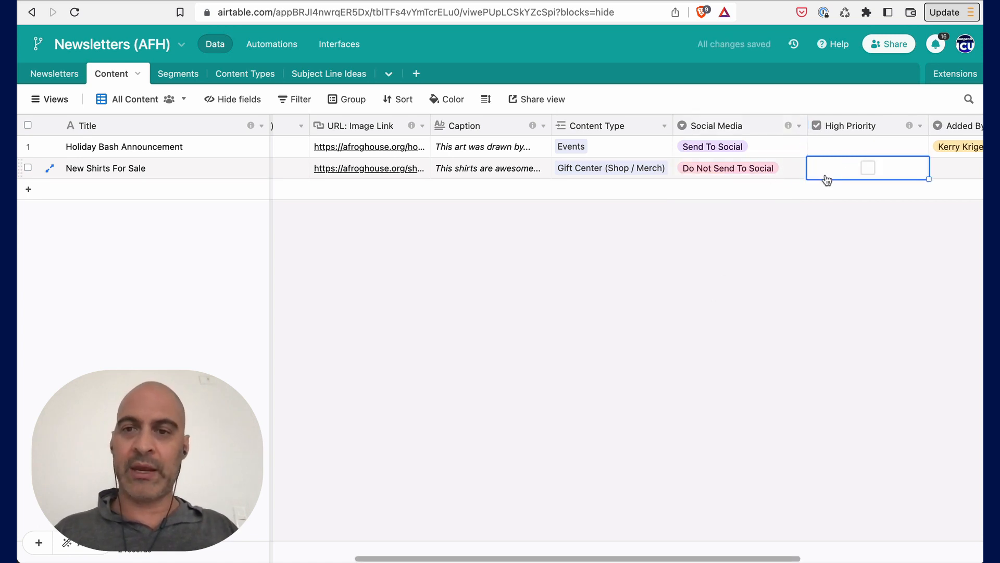
scroll(675, 165, right, 5)
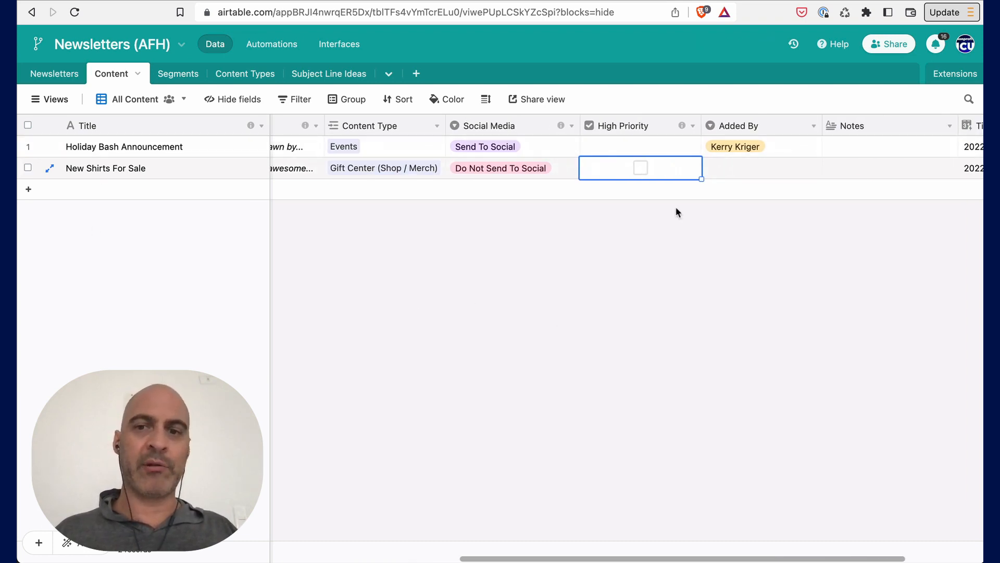
click(641, 169)
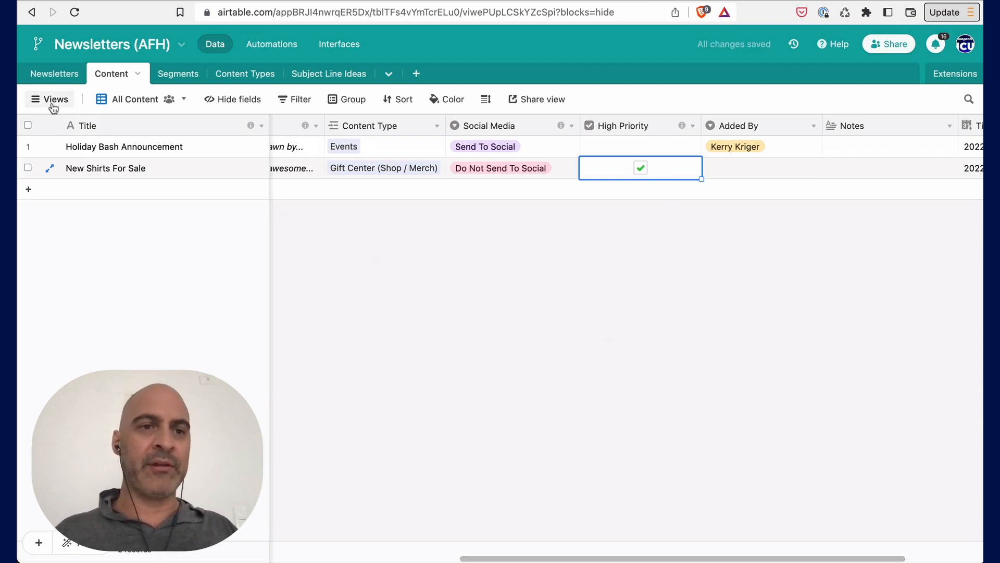
- Open the High Priority view and clear the High Priority checkbox on New Shirts For Sale
mouse_move(49, 102)
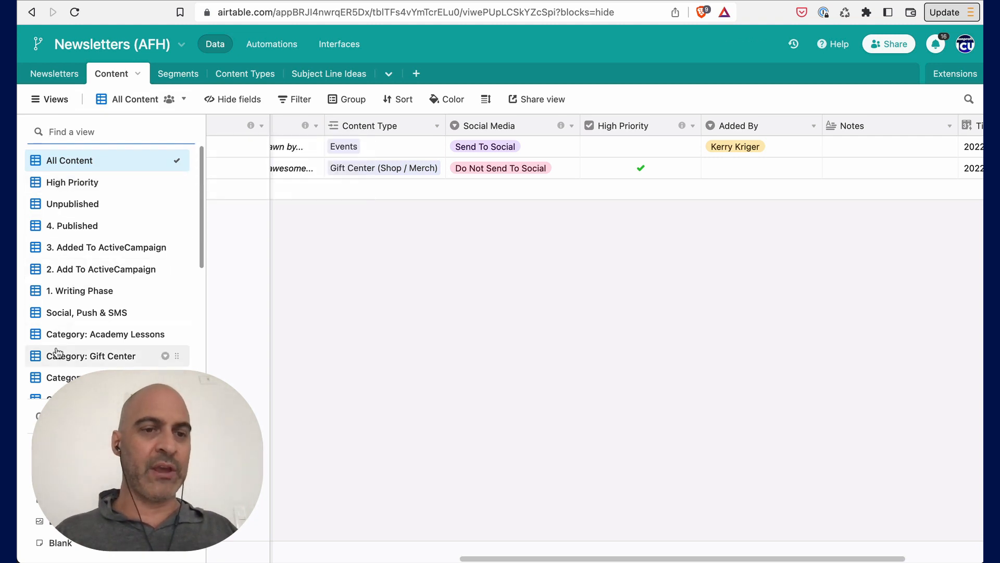
click(54, 185)
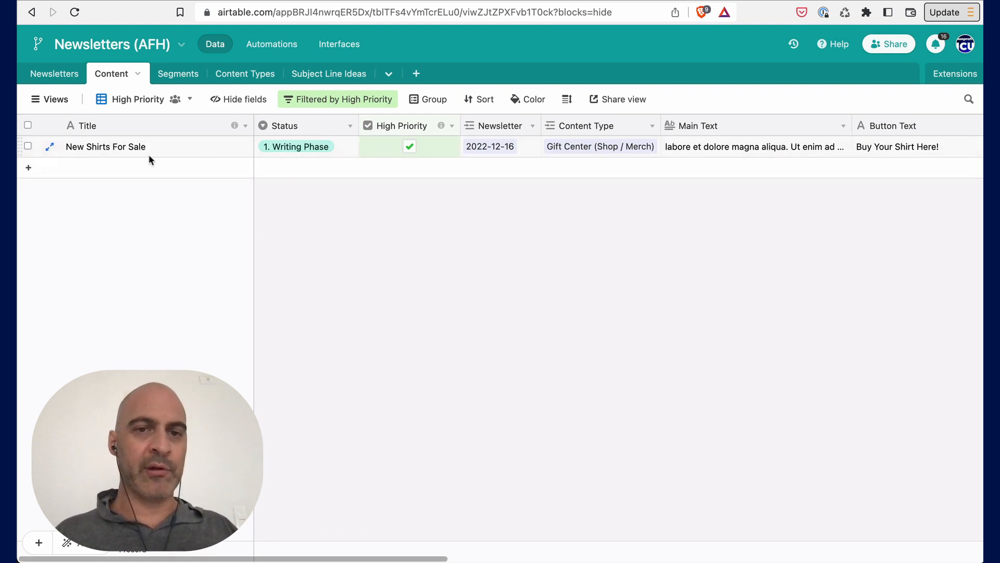
click(410, 148)
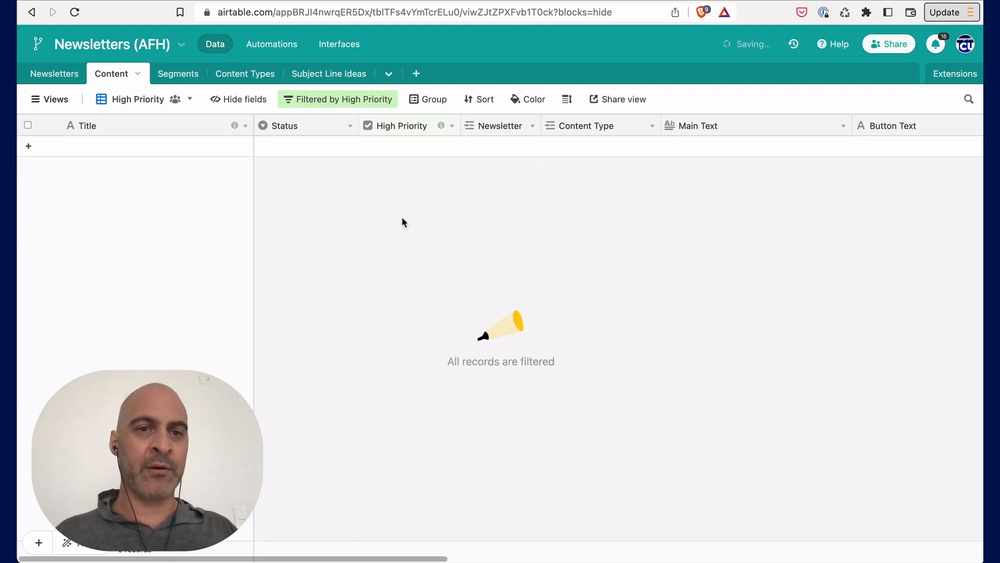
- Rename the 3. Added To ActiveCampaign view to 3. Added To FluentCRM and copy FluentCRM
click(47, 99)
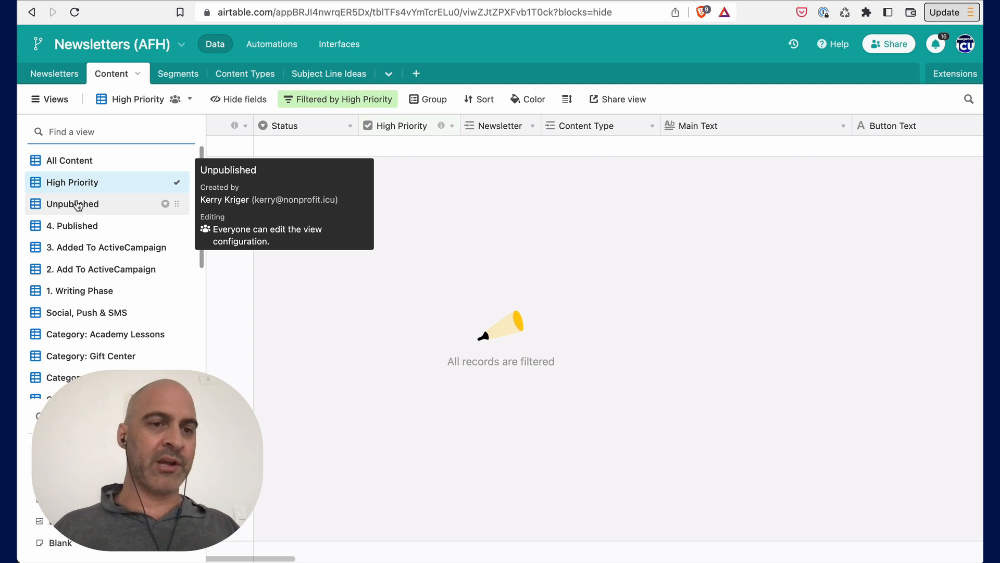
double_click(78, 248)
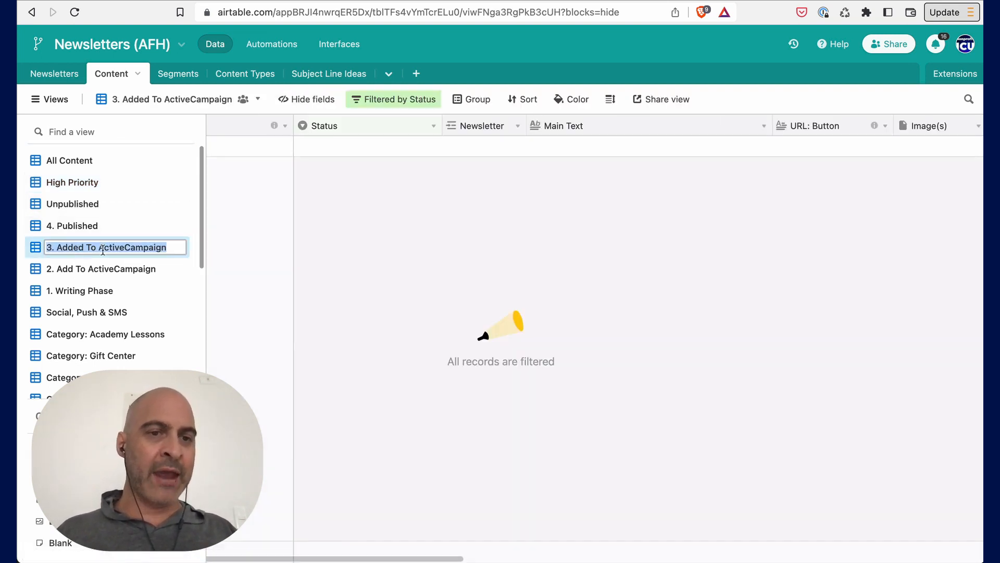
drag(99, 248, 165, 249)
text(Fl)
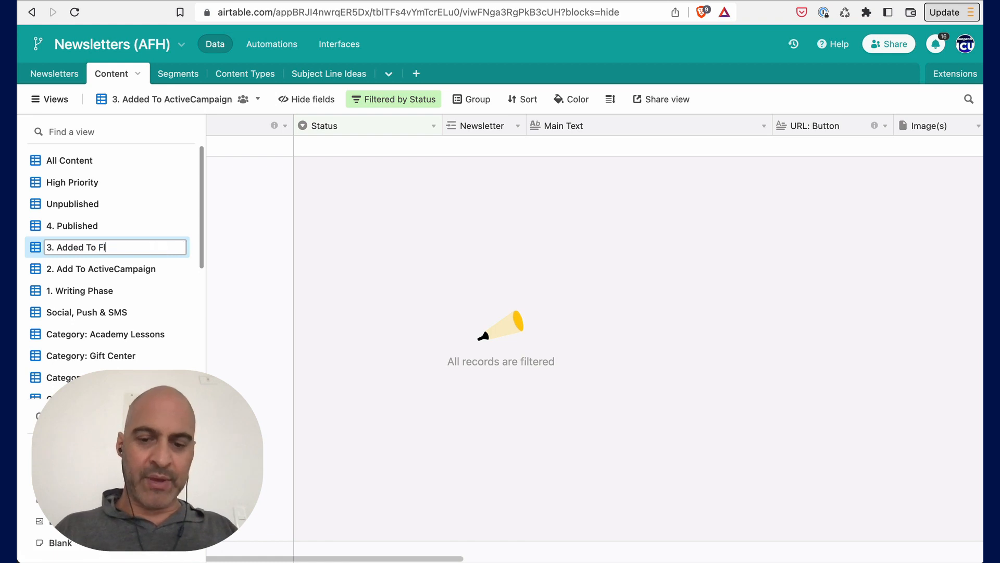
text(uentCRM)
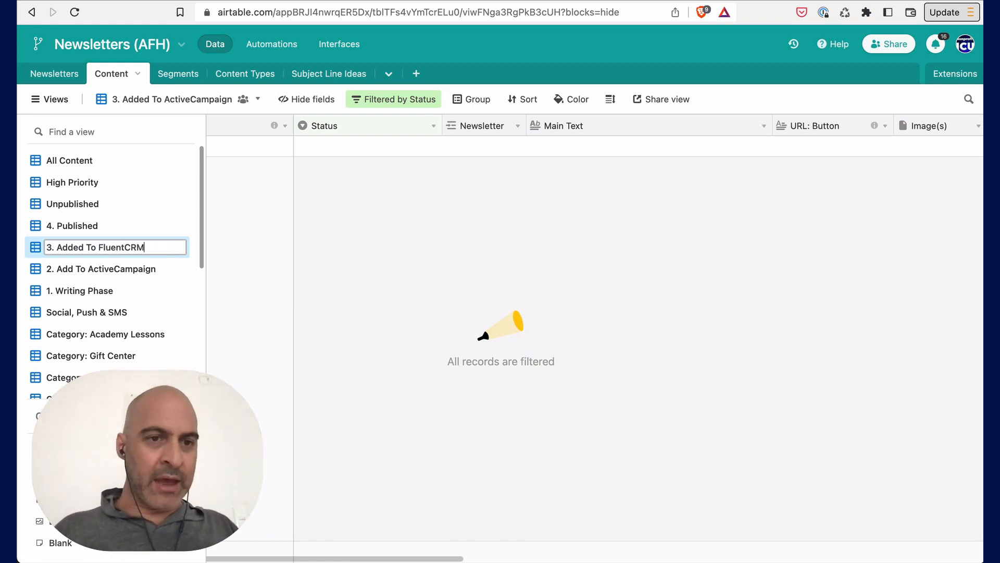
drag(99, 247, 168, 246)
key(super+c)
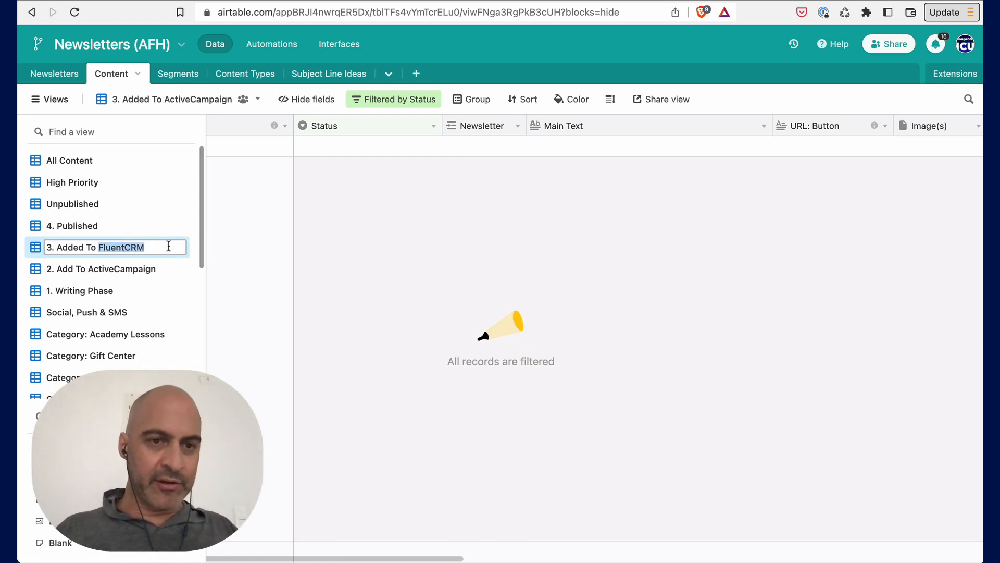
- Rename the 2. Add To ActiveCampaign view to 2. Add To FluentCRM
double_click(130, 268)
double_click(149, 270)
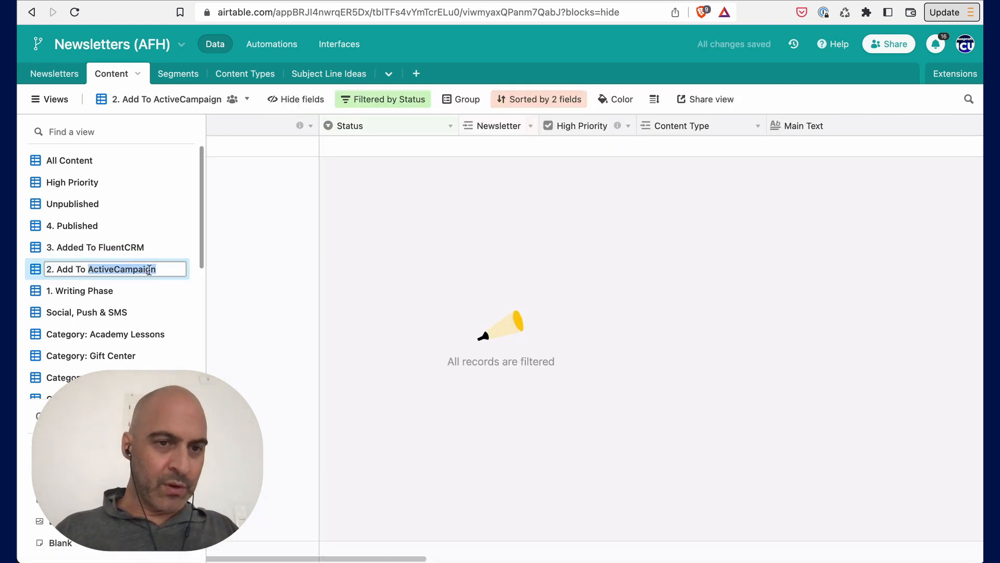
key(super+v)
key(Return)
- Open the 3. Added To FluentCRM view and review its Status filter condition
click(80, 247)
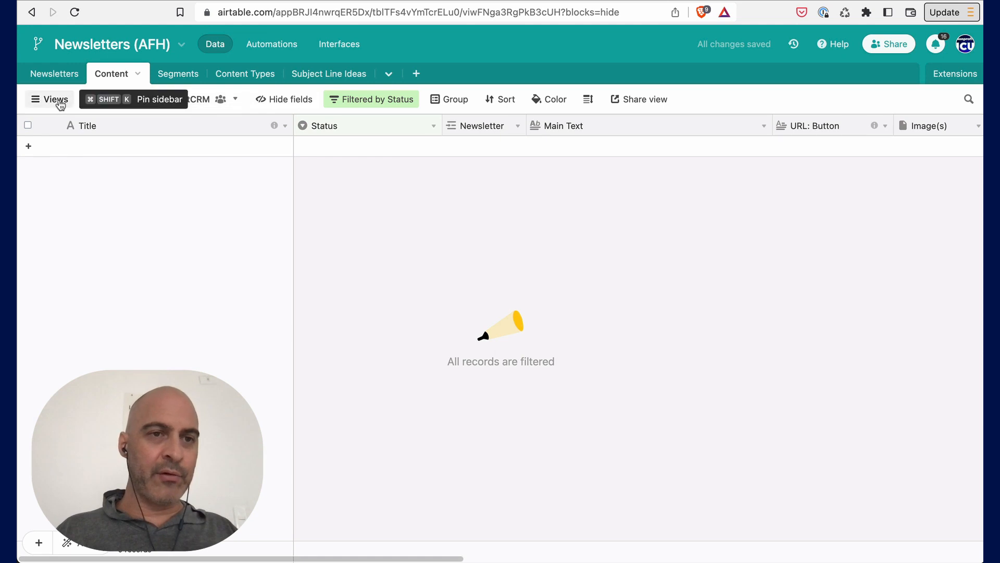
mouse_move(55, 100)
click(83, 416)
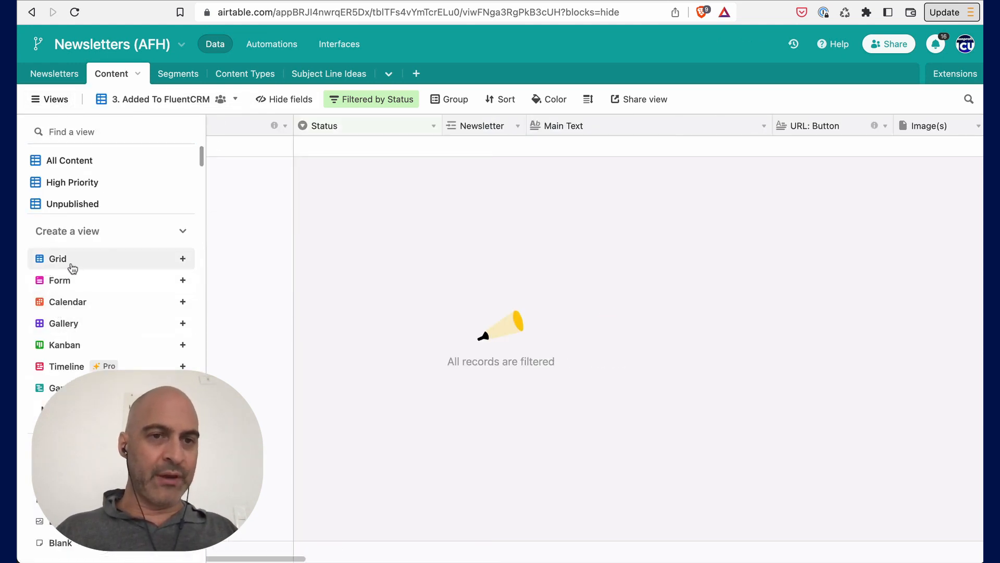
mouse_move(73, 268)
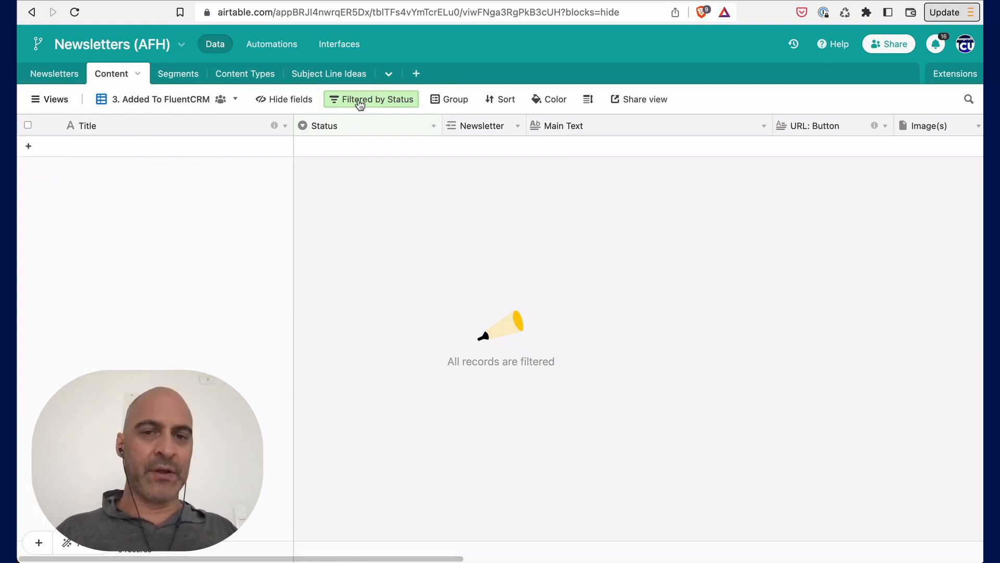
click(360, 105)
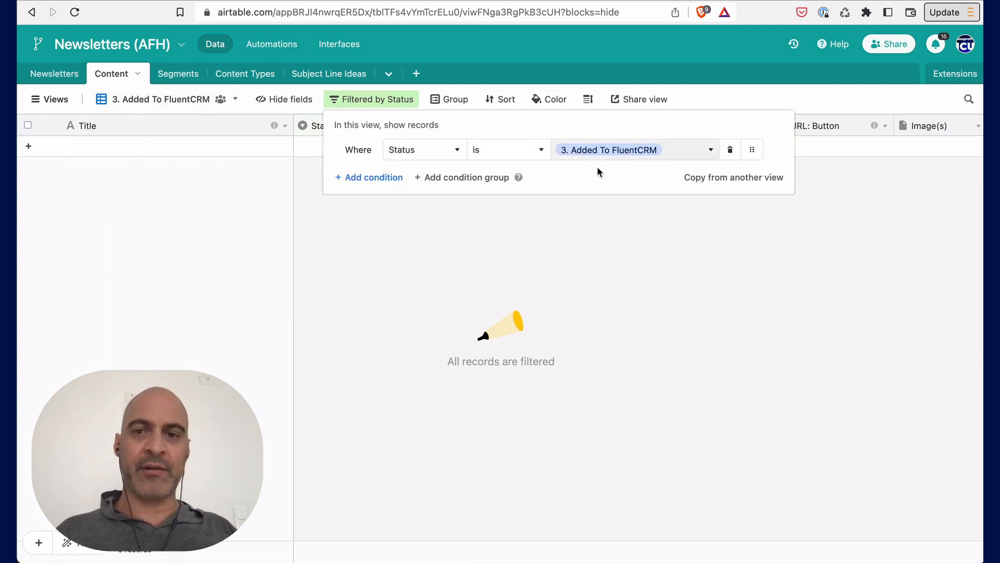
click(590, 208)
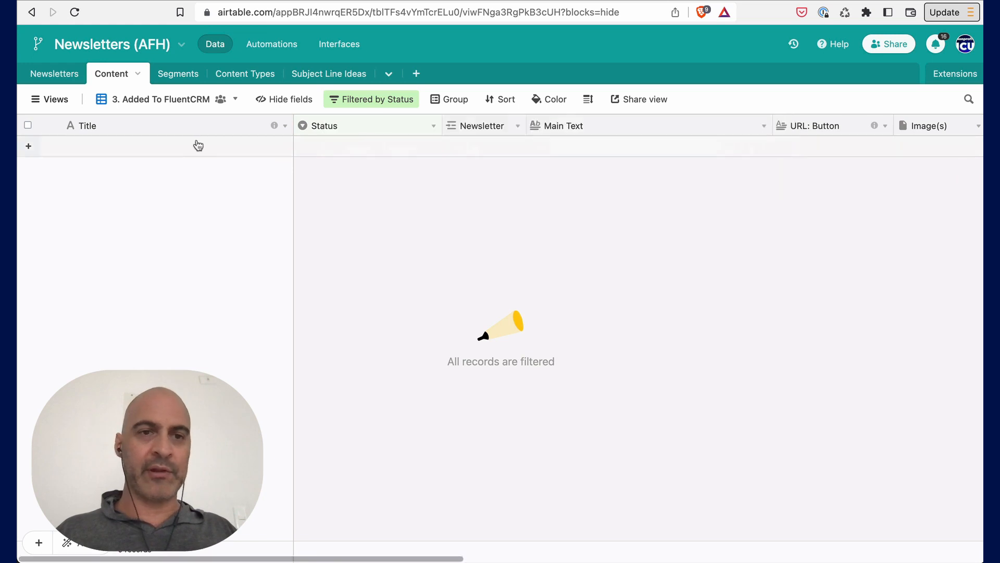
- Return to All Content and set the New Shirts For Sale status to 3. Added To FluentCRM
click(63, 100)
scroll(63, 197, up, 3)
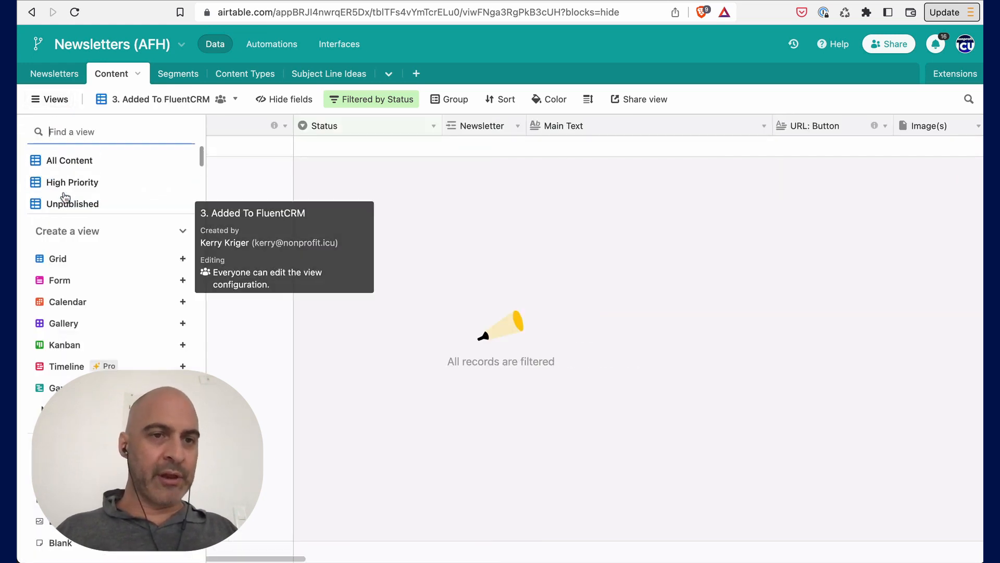
click(64, 161)
scroll(402, 173, left, 10)
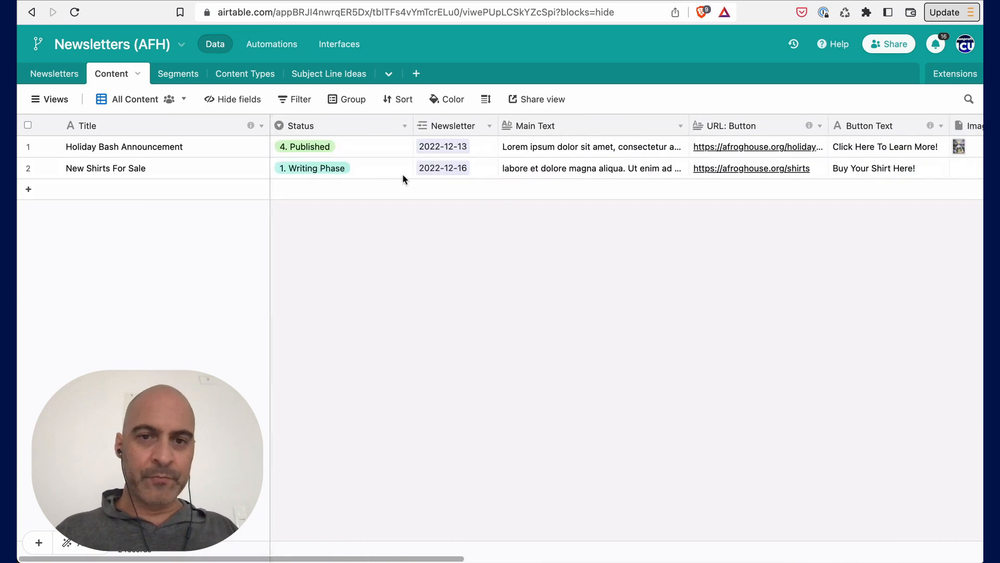
click(320, 168)
click(297, 169)
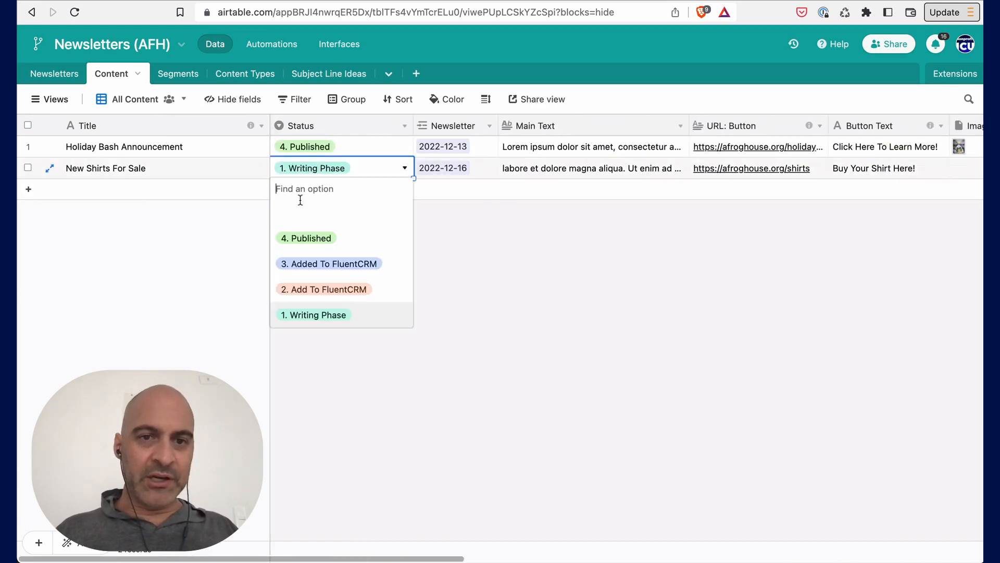
click(308, 262)
- Open the 3. Added To FluentCRM view to check which content it lists
click(53, 99)
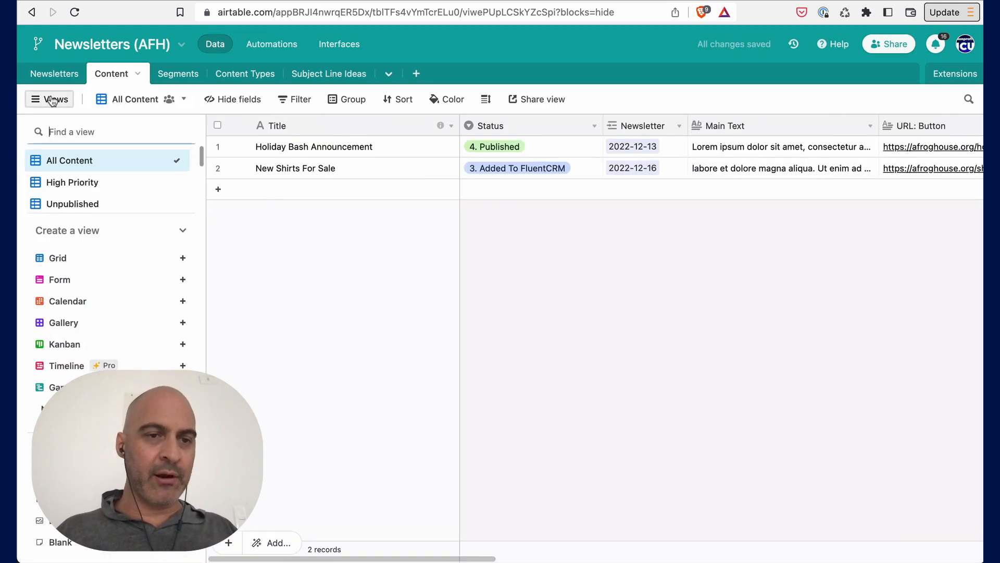
click(157, 235)
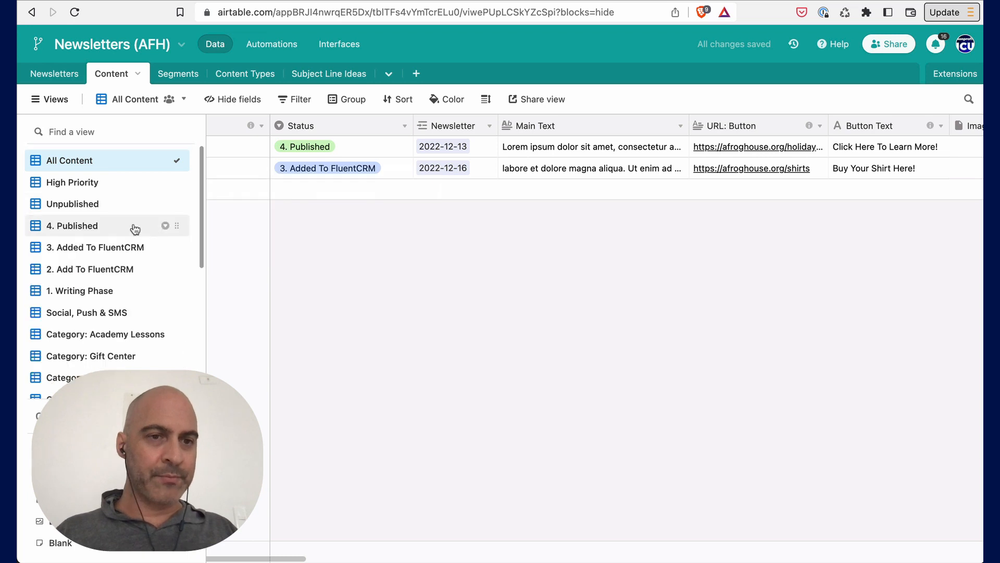
click(76, 248)
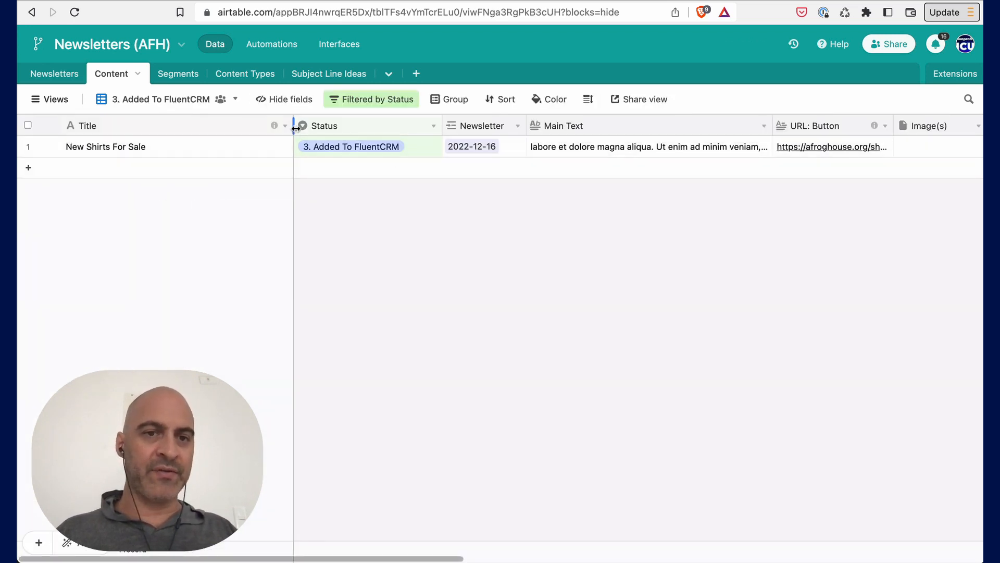
drag(293, 125, 235, 126)
- Back in All Content, set New Shirts For Sale's Added By to the person who added Holiday Bash Announcement
click(49, 102)
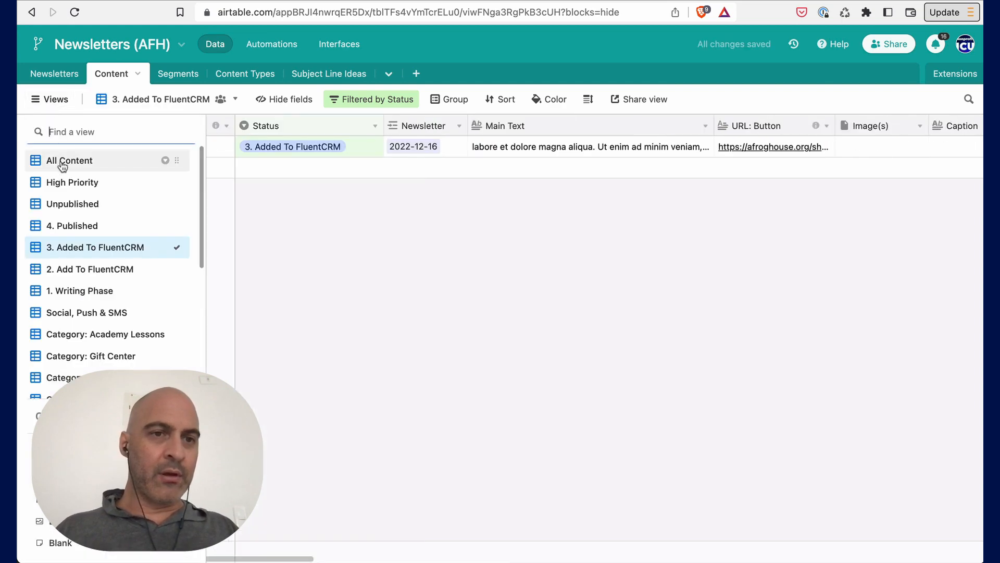
click(73, 161)
click(557, 167)
scroll(573, 168, right, 10)
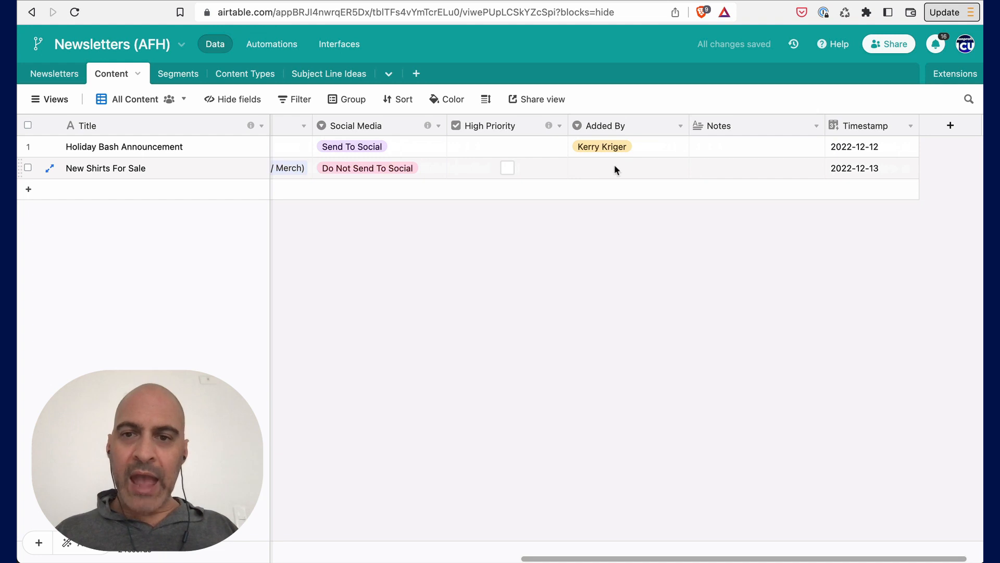
double_click(604, 165)
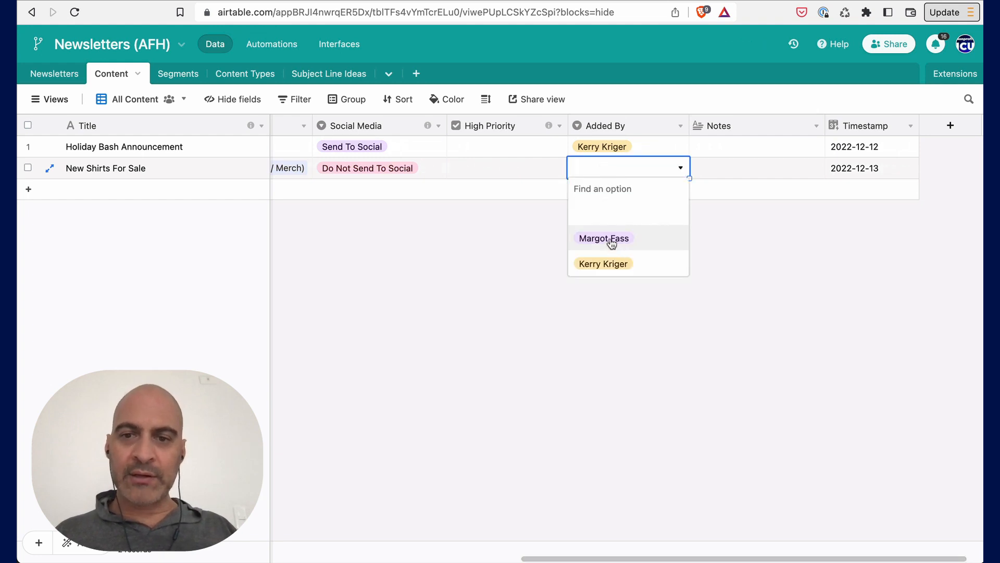
click(603, 264)
- Switch to the Newsletters table
click(710, 164)
scroll(711, 168, left, 10)
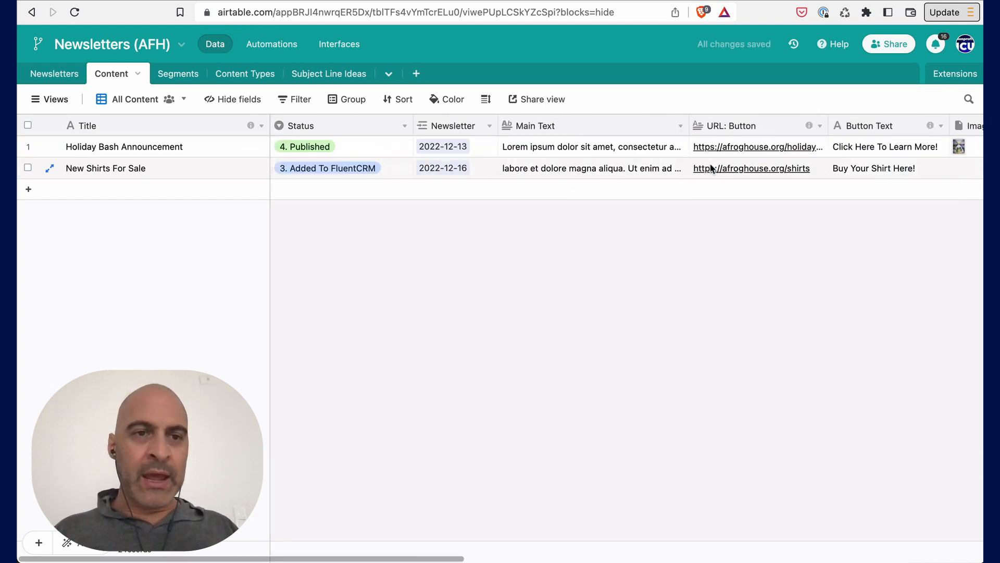
click(54, 78)
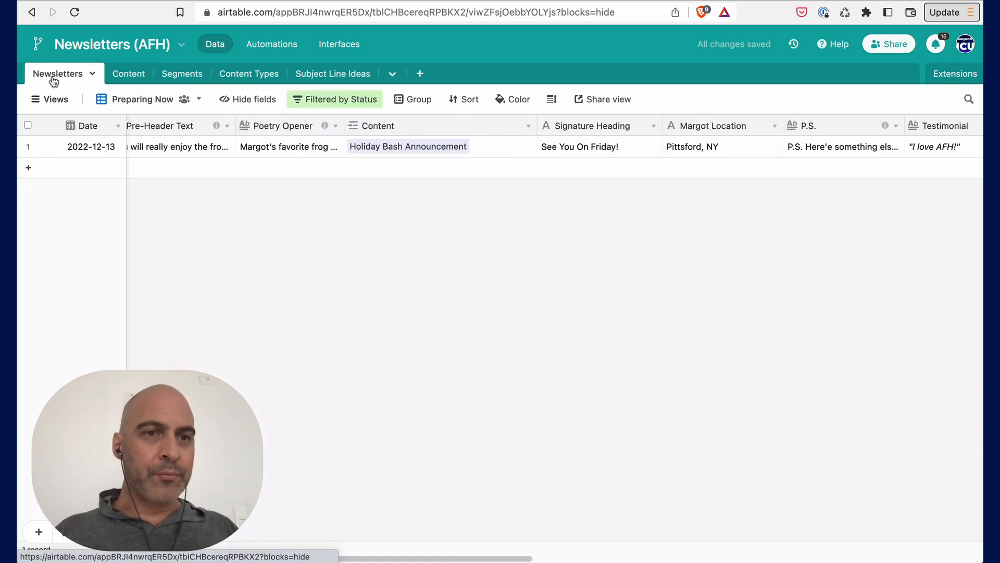
- Switch to the All Newsletters view and set the 2022-12-16 newsletter's Segment(s) to Members
scroll(169, 154, left, 8)
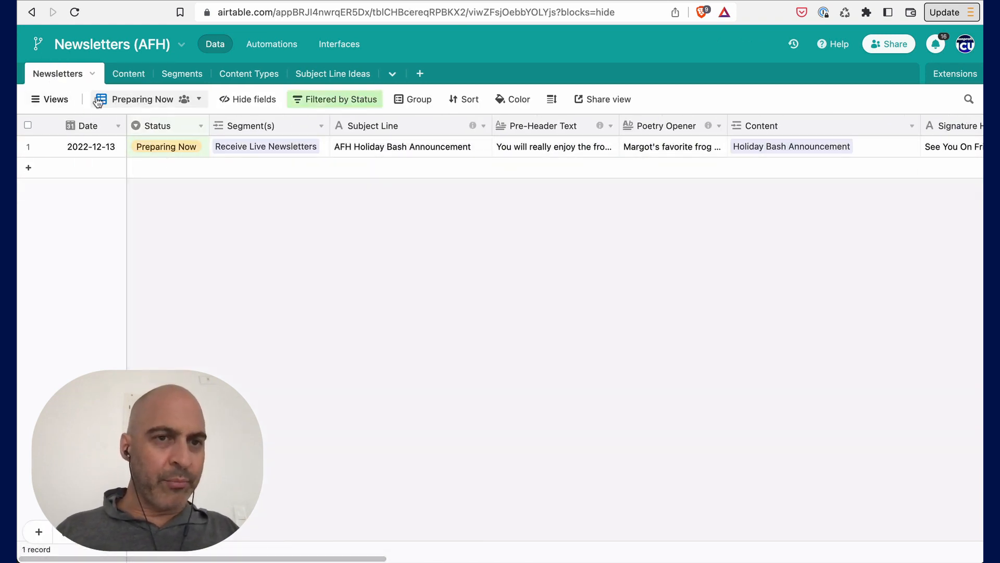
click(50, 98)
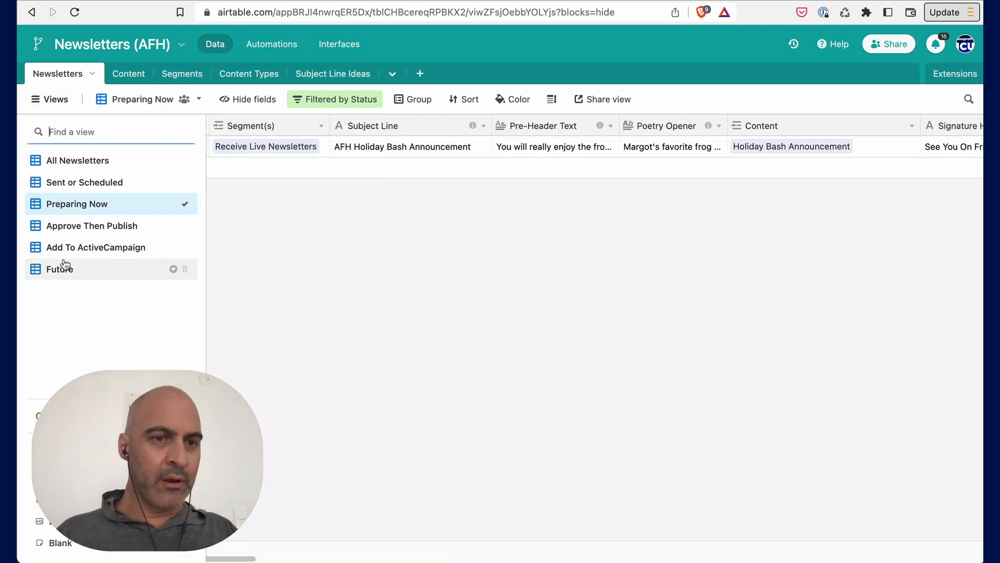
mouse_move(65, 267)
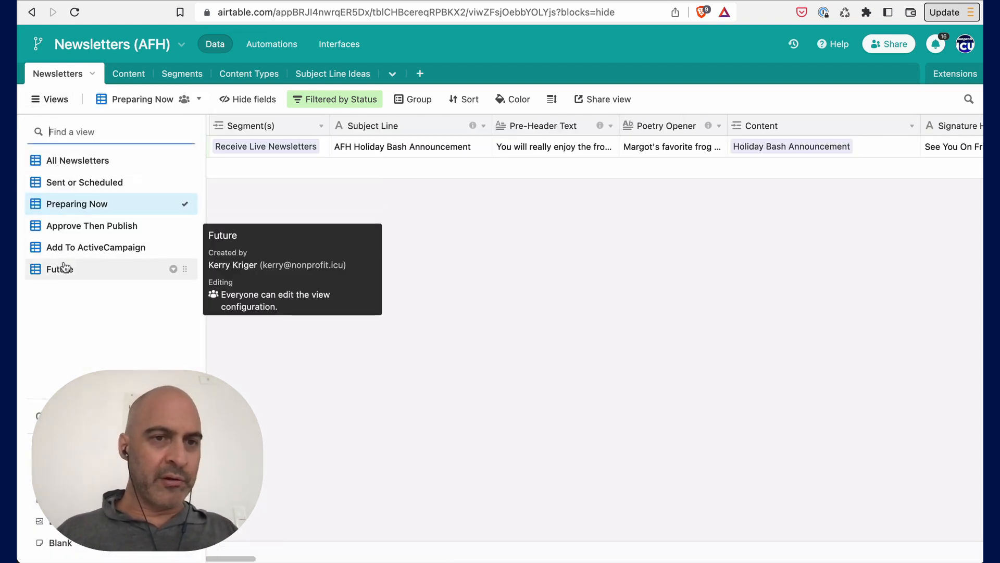
click(51, 160)
click(305, 172)
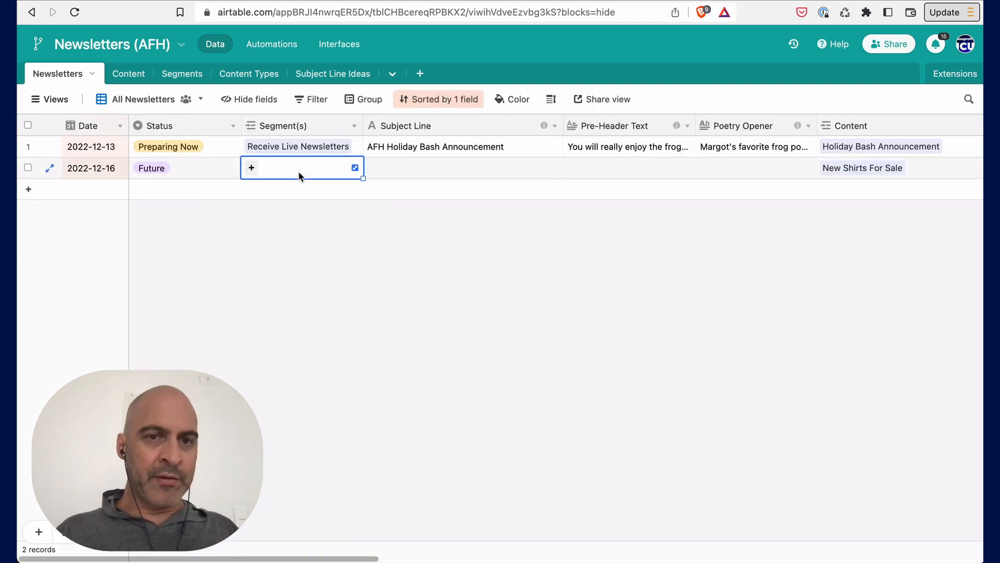
click(252, 168)
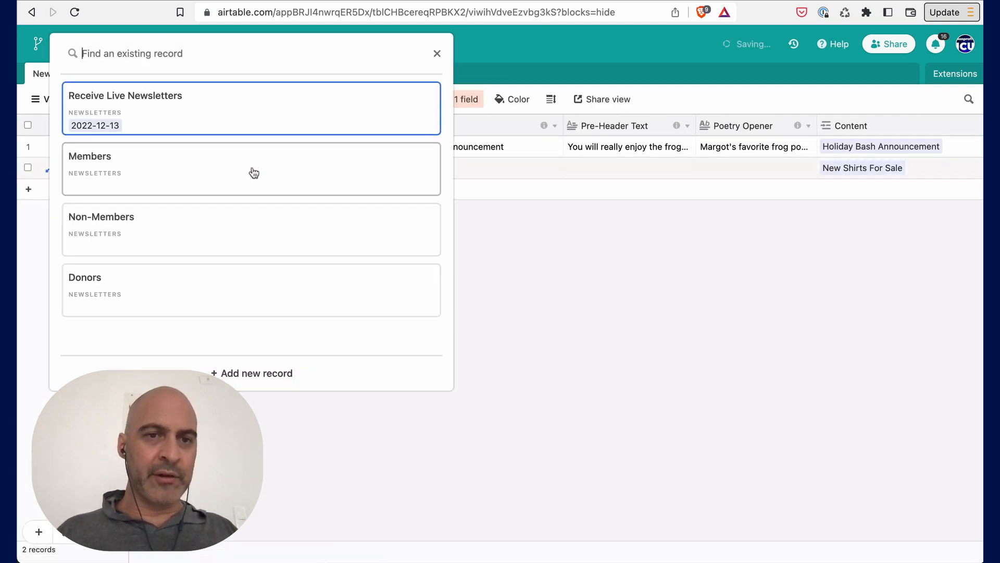
click(207, 175)
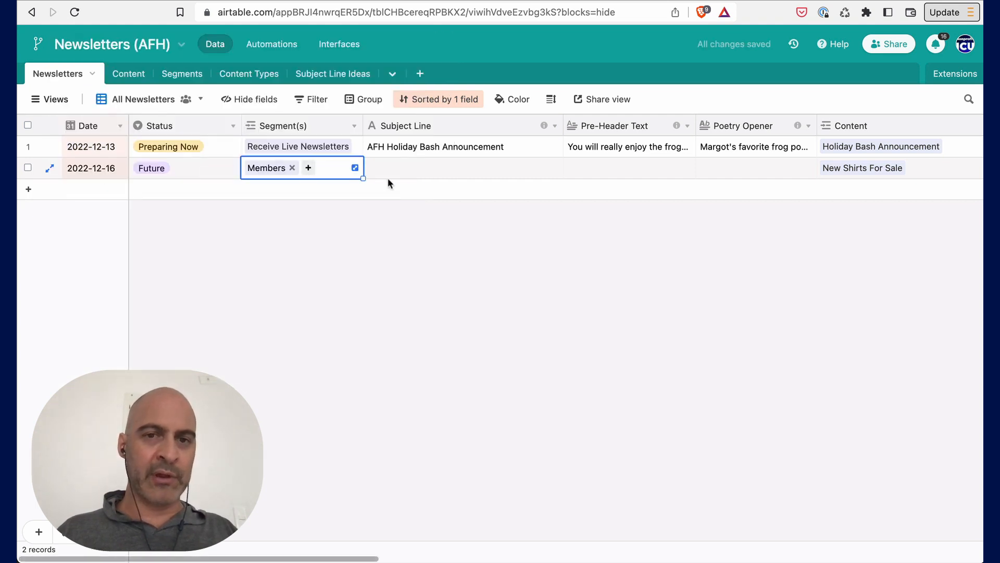
- Enter the subject line "Members Only Newsletters - New Shirts" for the 2022-12-16 newsletter
click(412, 178)
text(Members Only Newsletters- New Shirts)
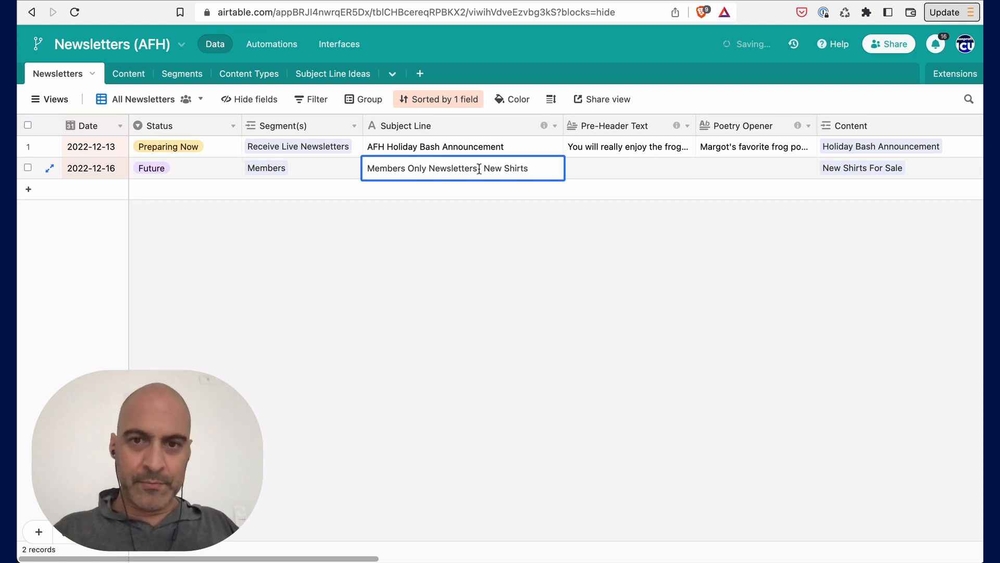
click(479, 169)
text(-)
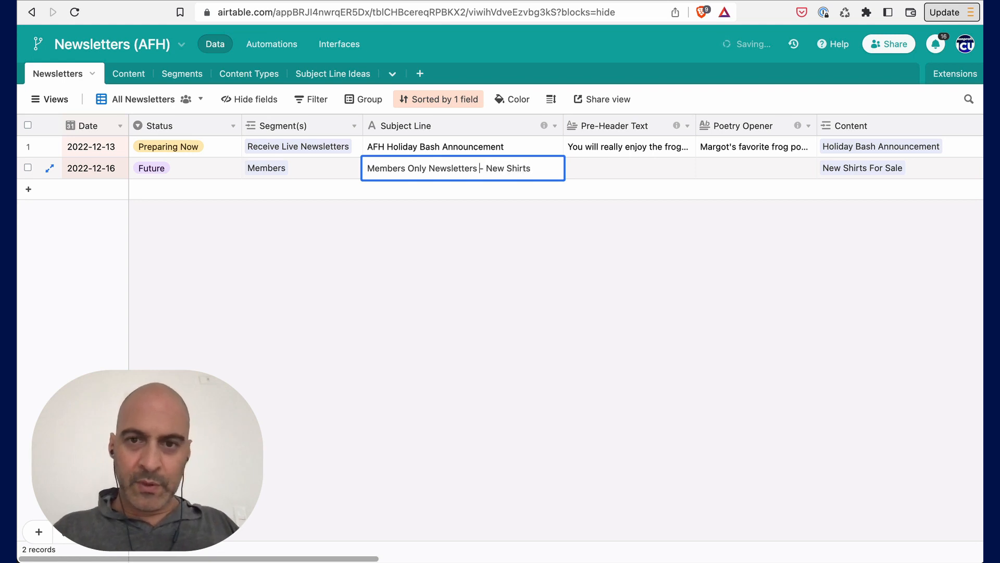
- Fill in the pre-header text "Look inside for...." and the poetry opener "Poetry" for that newsletter
click(594, 177)
click(608, 172)
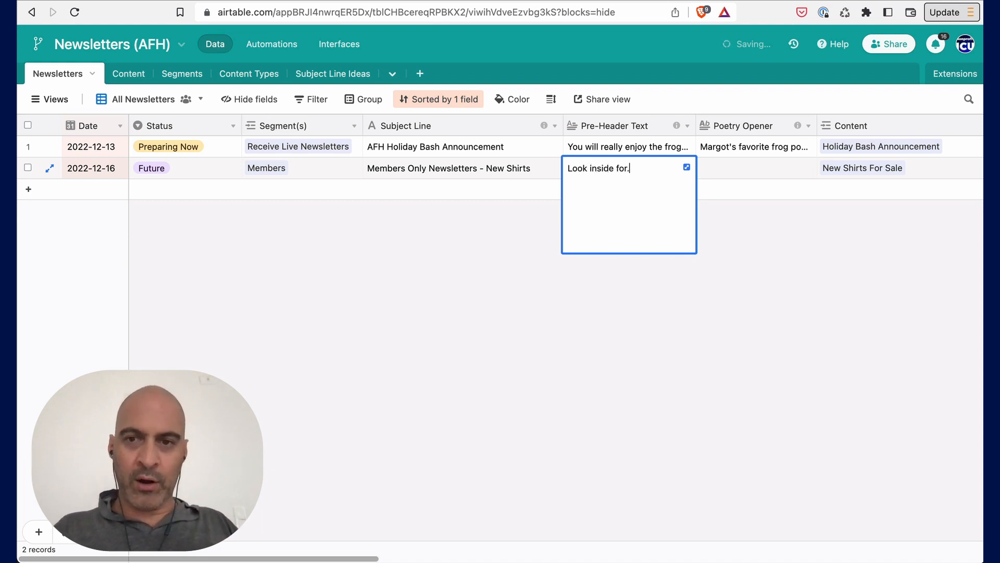
click(724, 173)
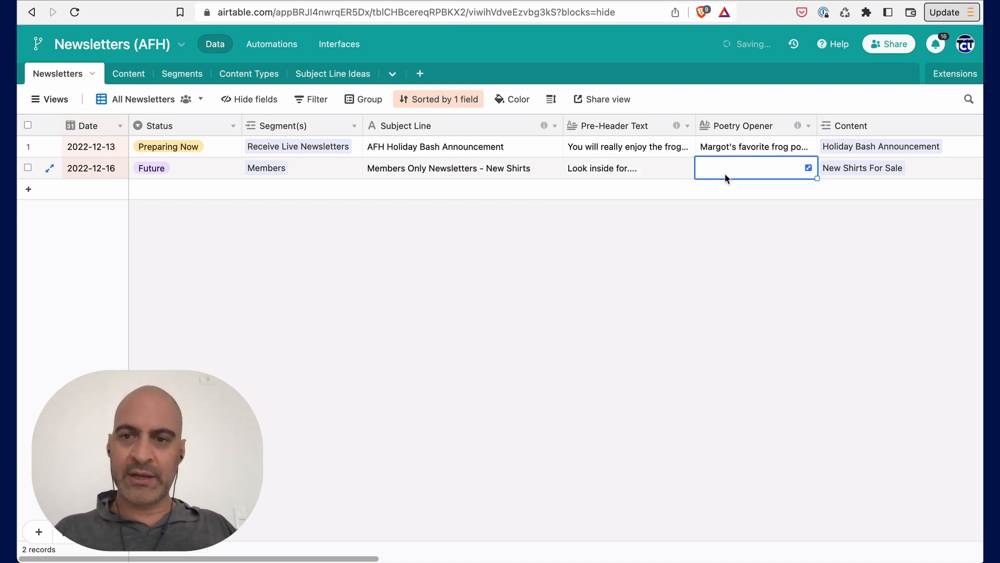
text(Poetry)
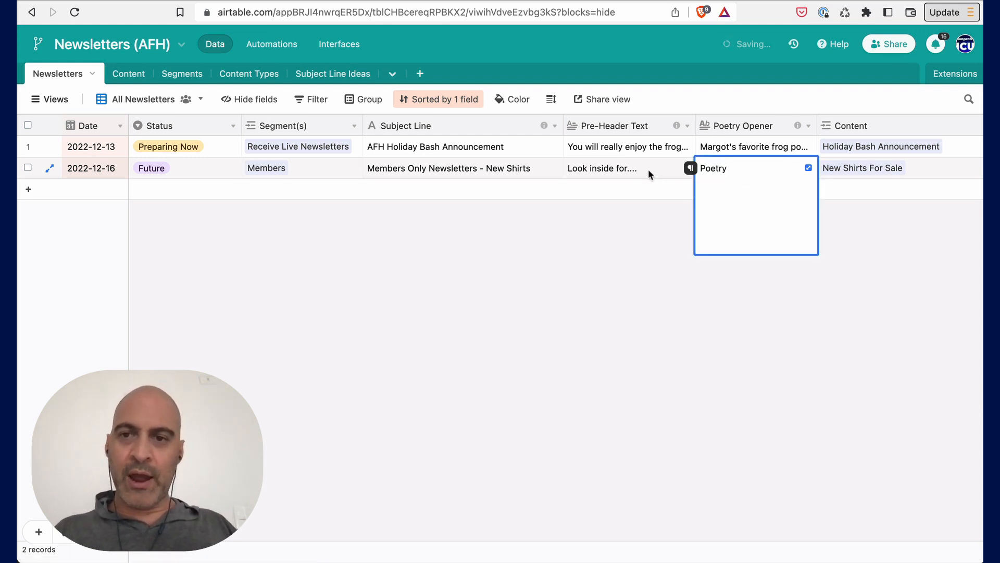
click(648, 169)
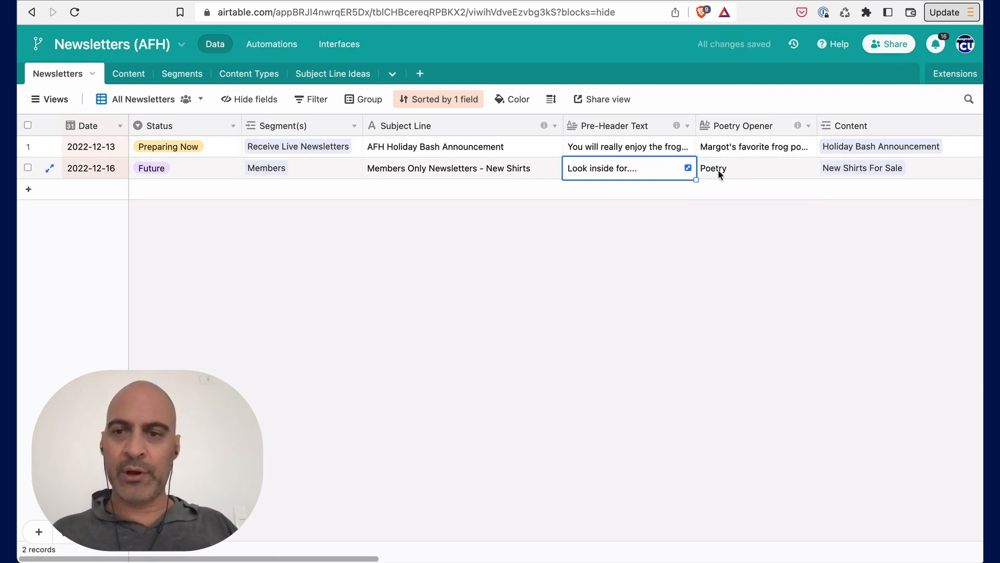
- Change the second newsletter's poetry opener to "Poetry..."
scroll(677, 167, right, 5)
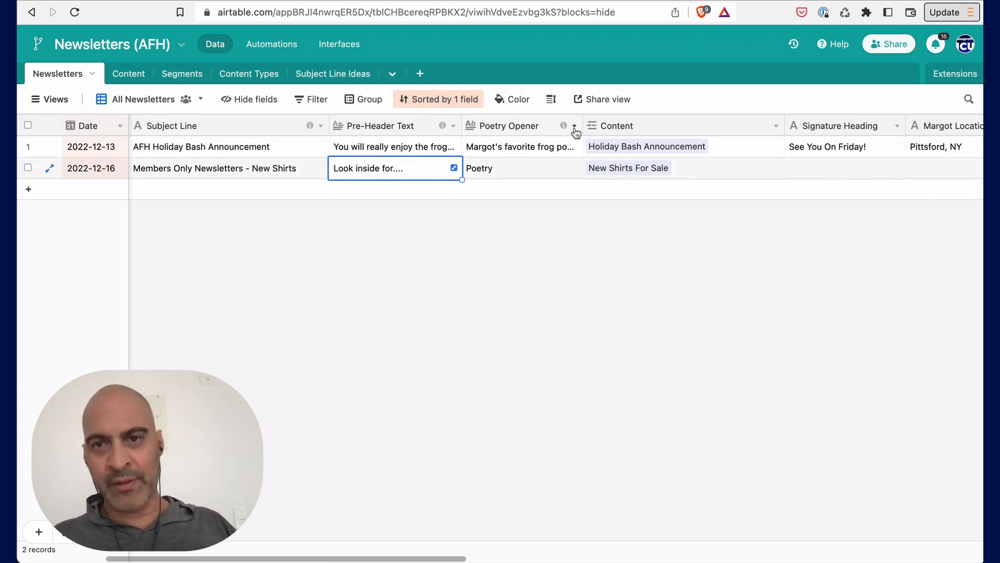
click(519, 171)
scroll(517, 173, right, 4)
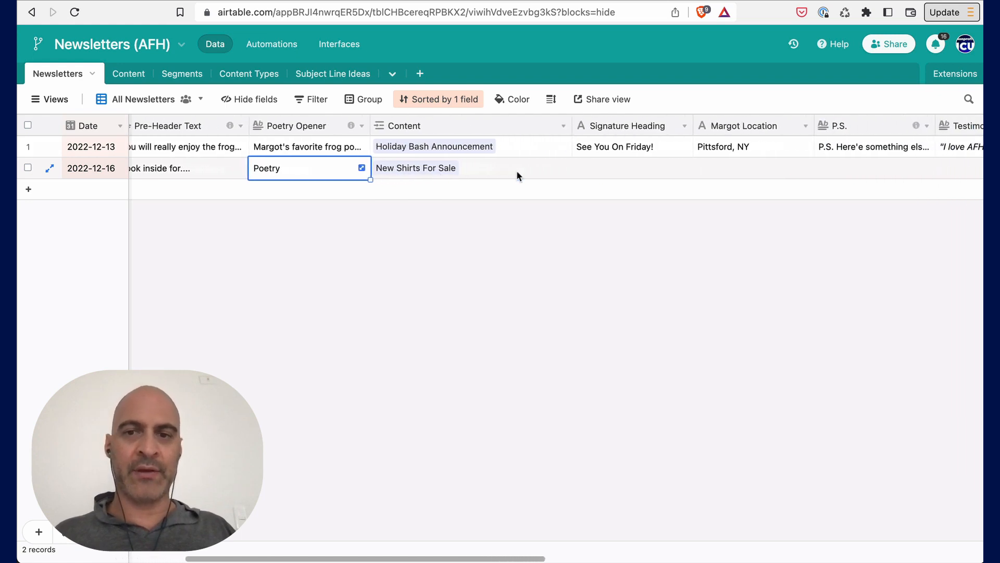
scroll(517, 170, right, 1)
double_click(301, 173)
text(...)
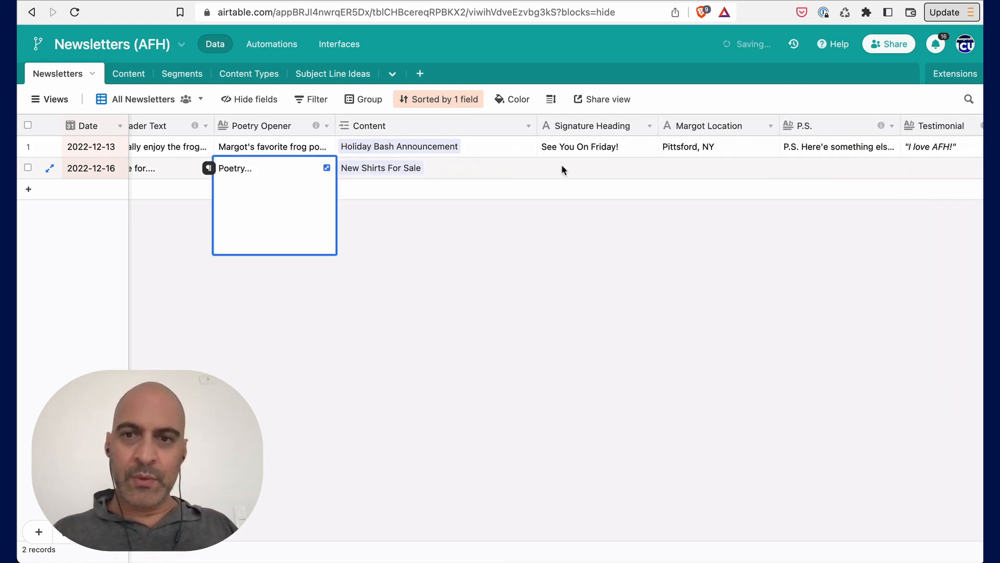
click(562, 165)
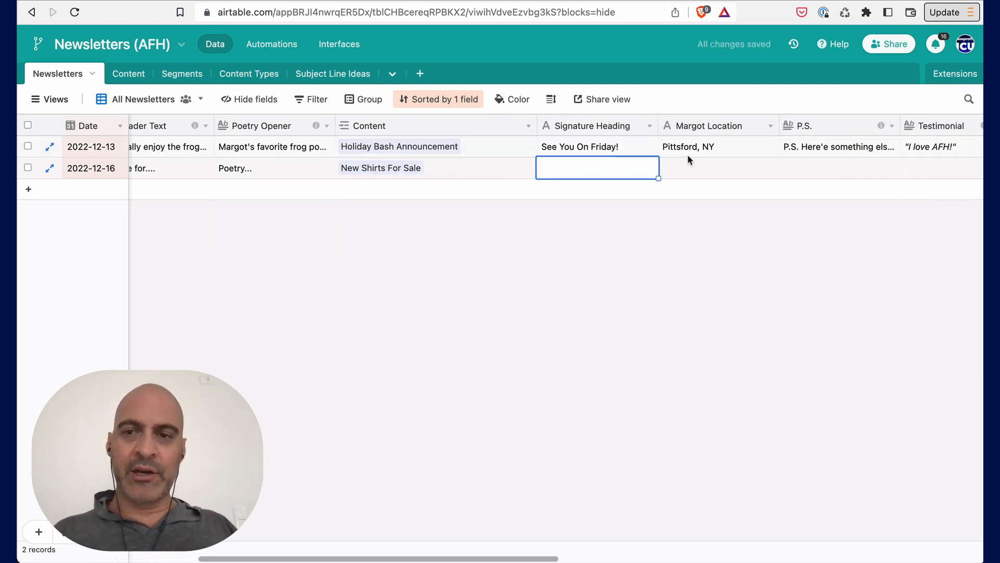
- Examine the descriptions of the P.S. and Testimonial fields and the first newsletter's testimonial
scroll(709, 148, right, 1)
scroll(707, 147, right, 2)
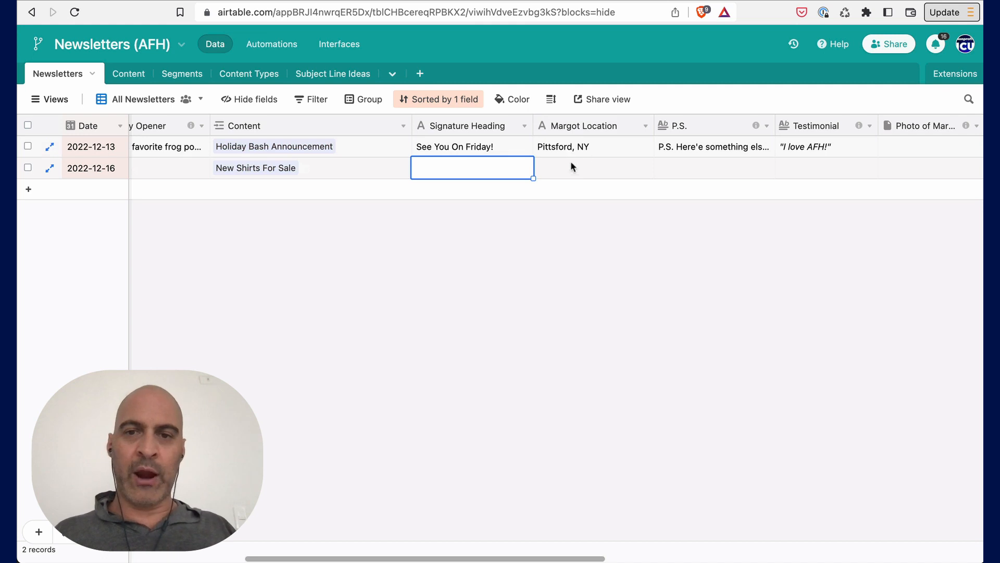
scroll(706, 177, right, 1)
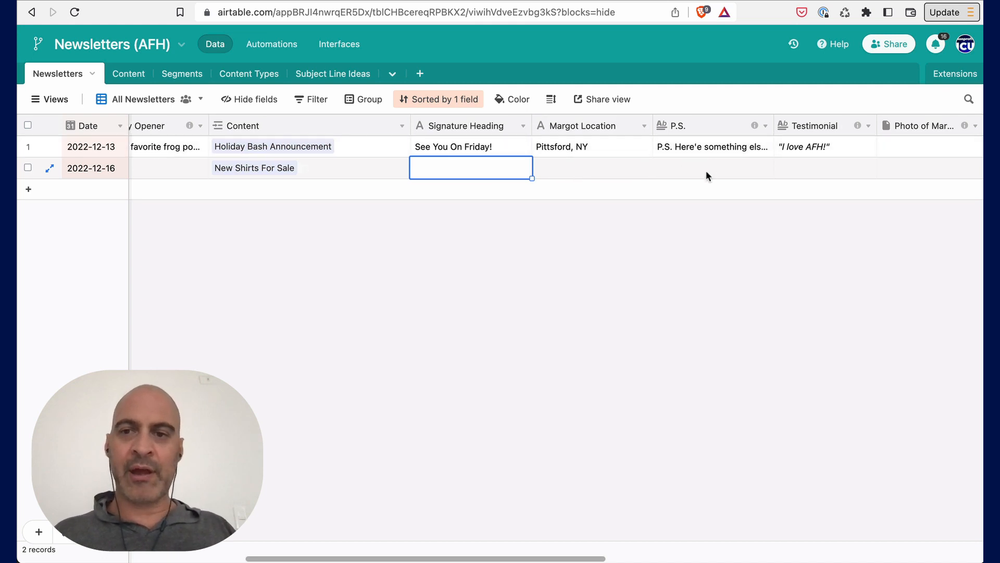
scroll(706, 172, right, 3)
mouse_move(584, 130)
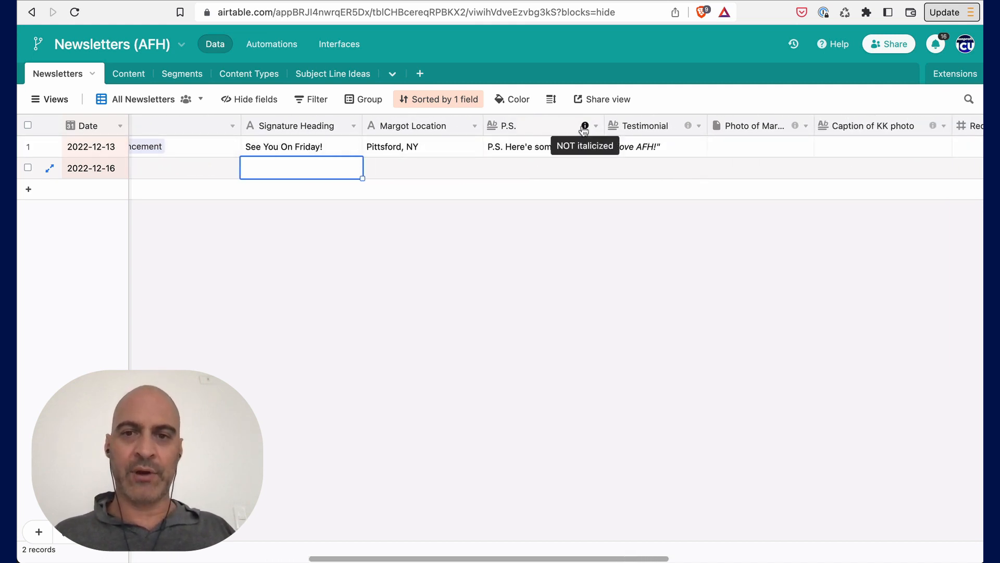
mouse_move(686, 130)
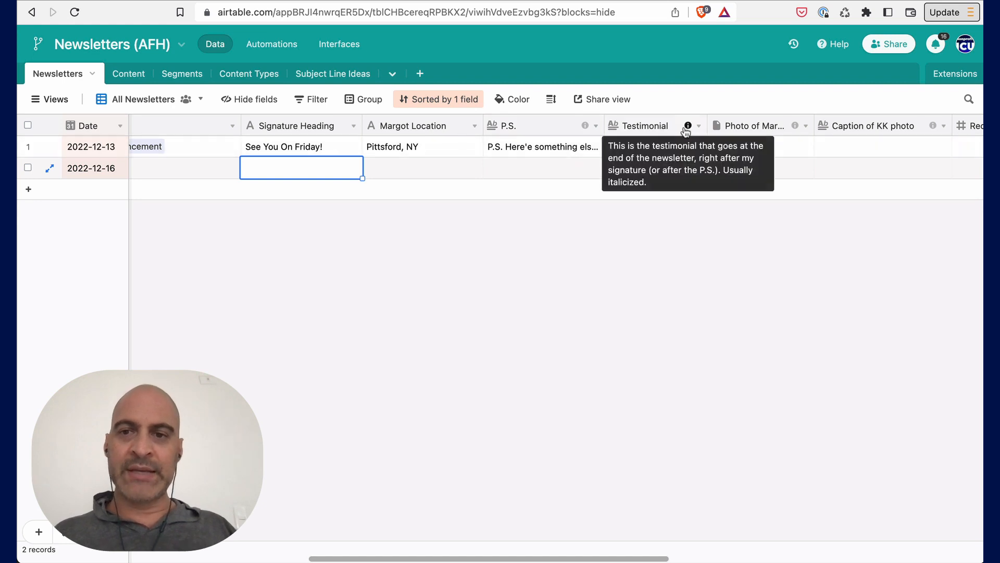
click(630, 152)
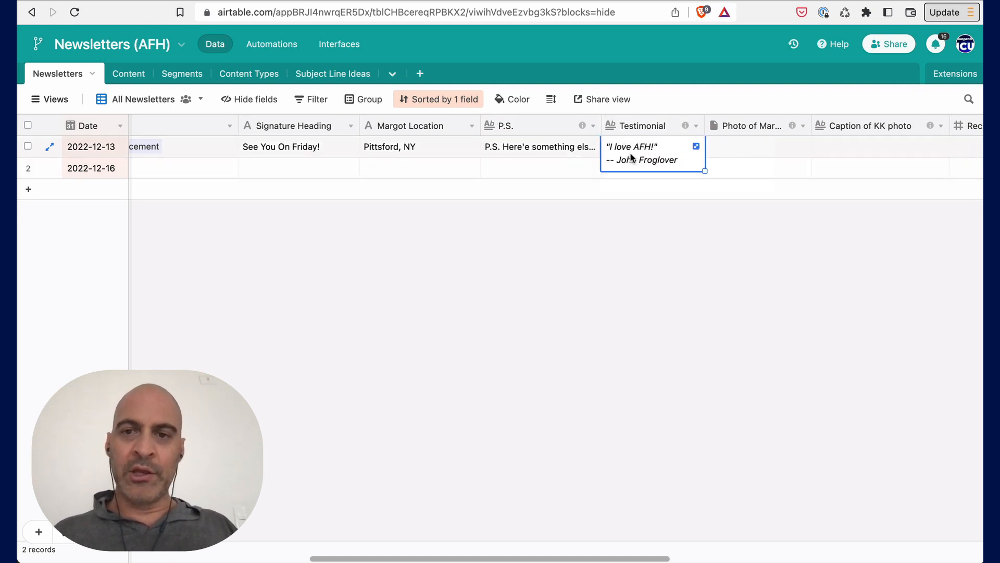
scroll(631, 156, right, 2)
click(458, 172)
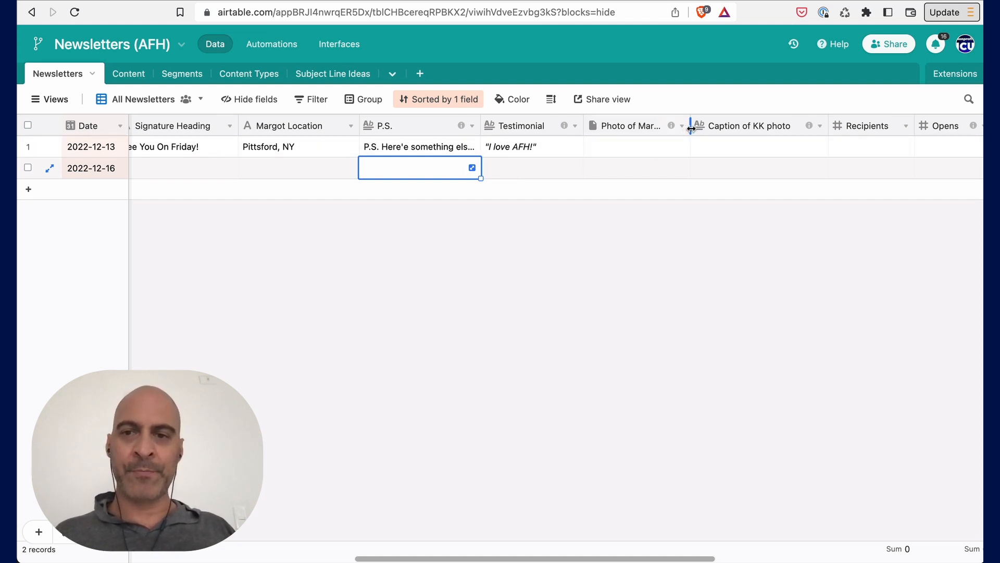
- Widen the Photo of Margot column and scroll through the remaining newsletter fields
drag(691, 126, 703, 126)
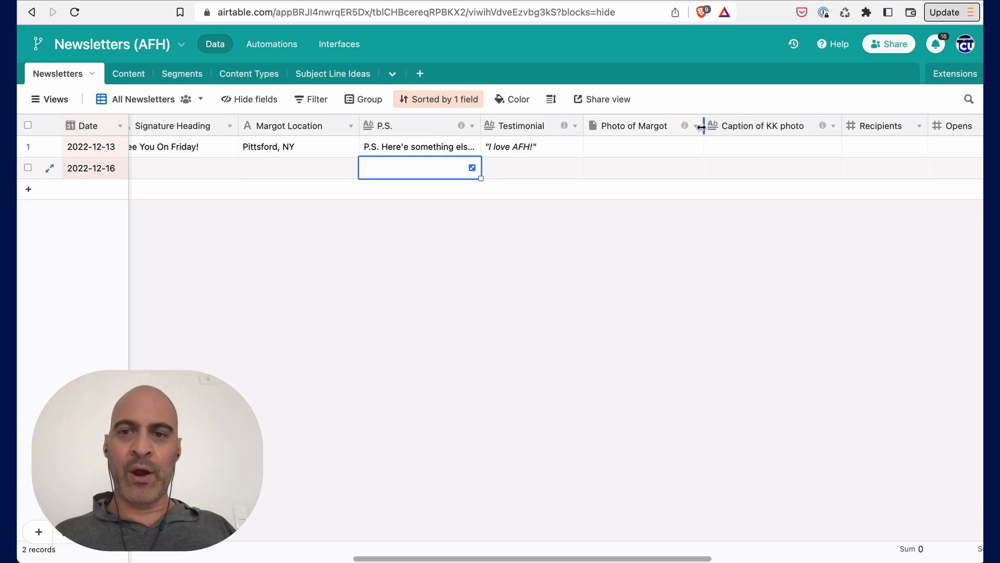
click(605, 174)
scroll(603, 176, right, 5)
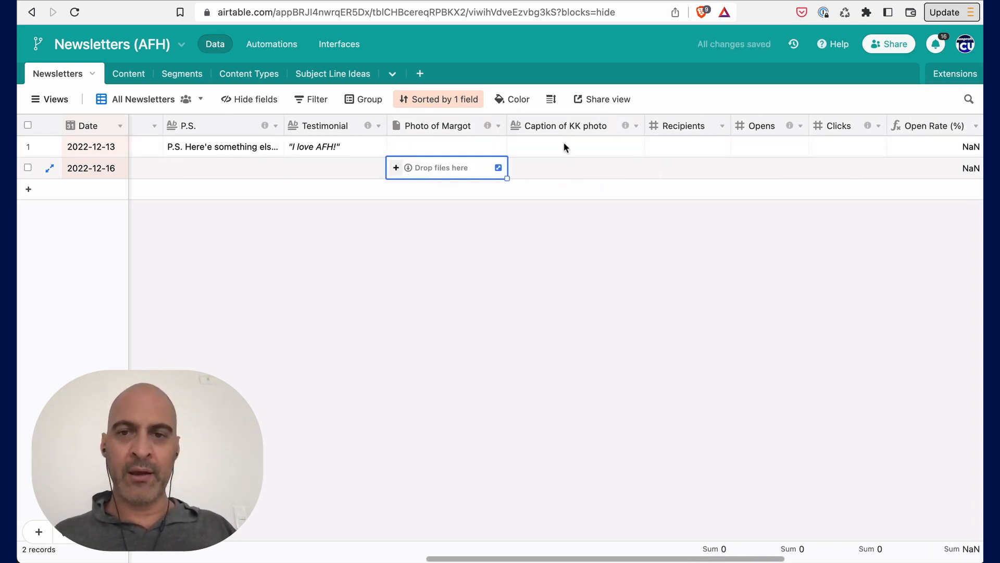
scroll(682, 169, right, 5)
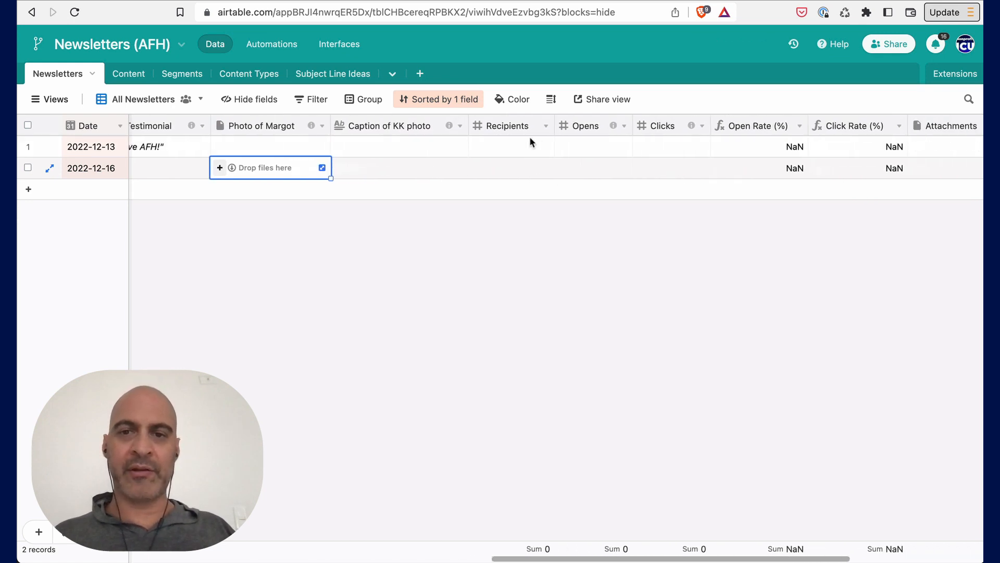
scroll(844, 127, right, 3)
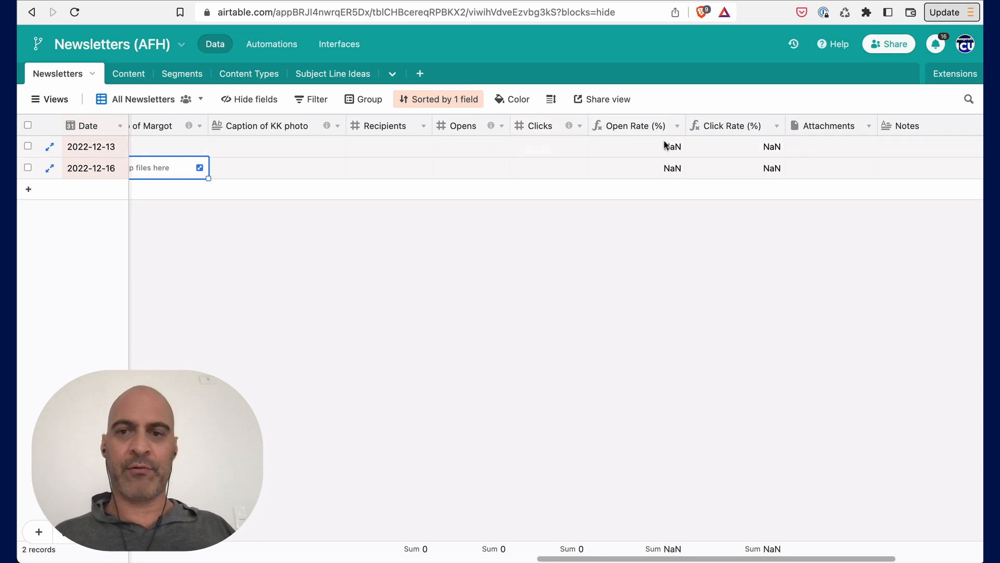
click(464, 153)
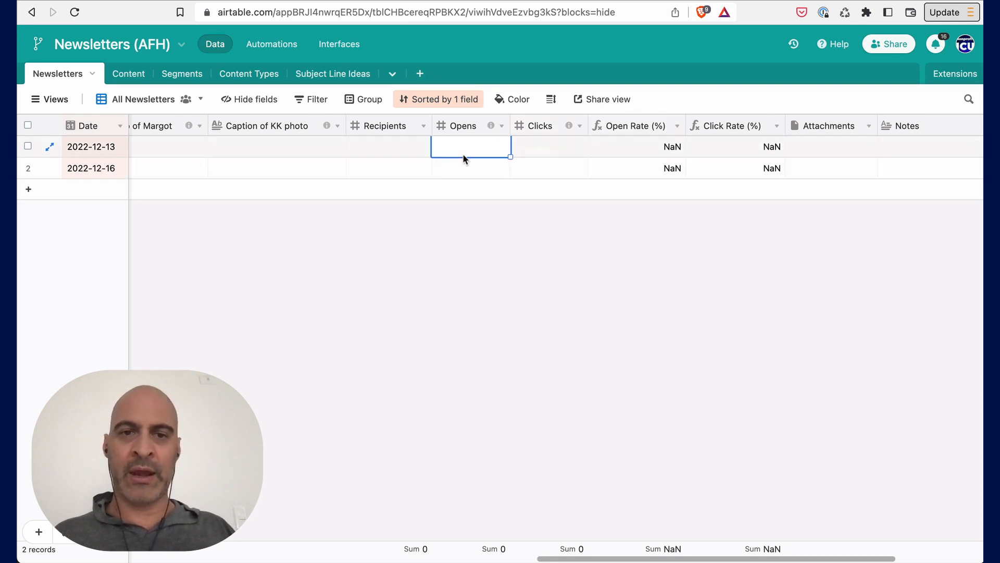
scroll(462, 153, left, 15)
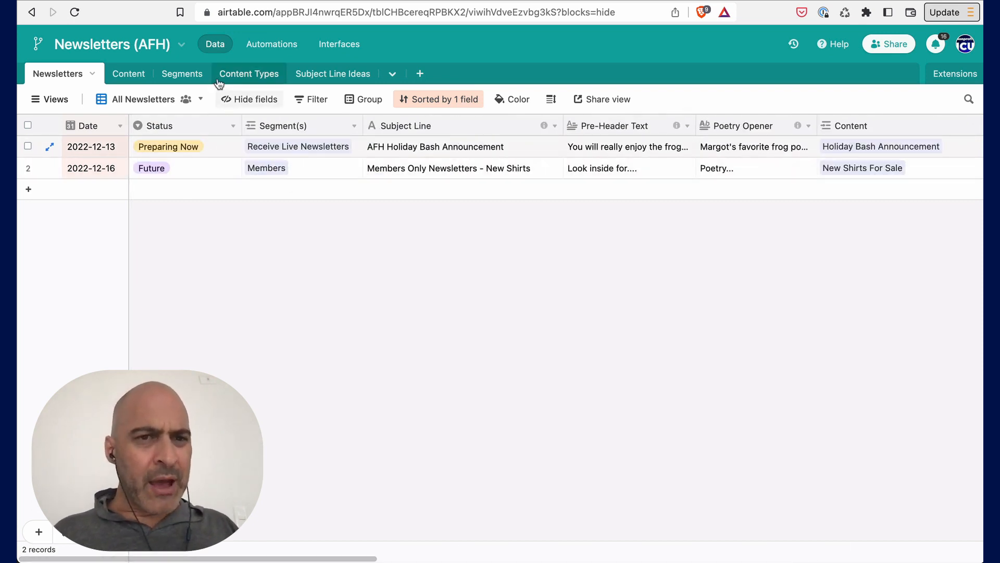
- Open the Subject Line Ideas table and narrow its Name column
click(313, 77)
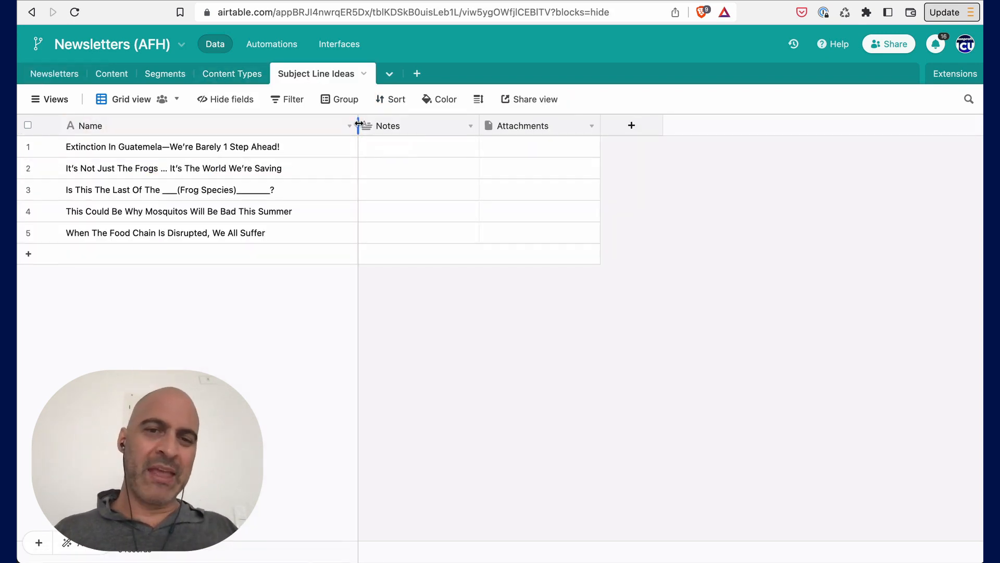
drag(358, 125, 310, 122)
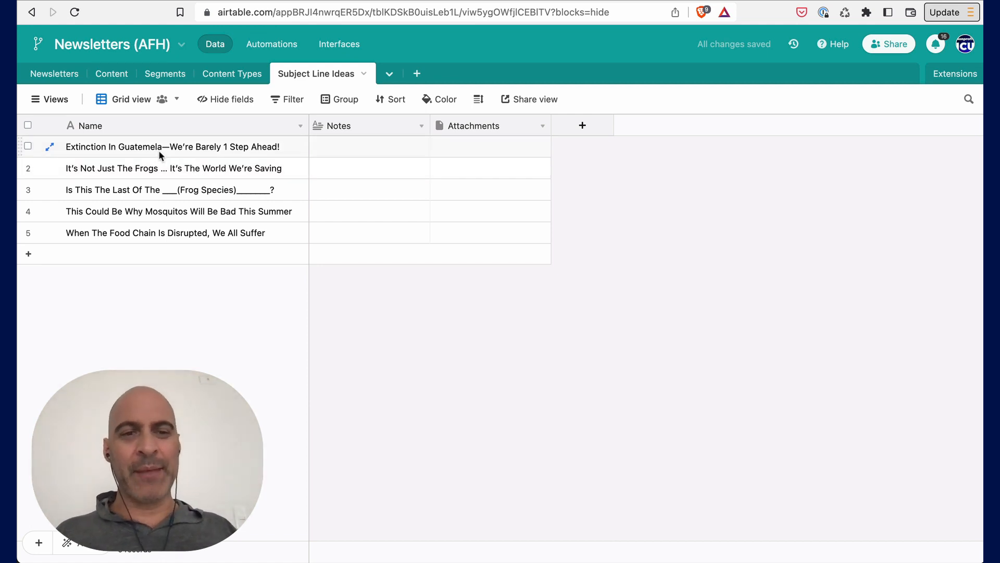
- Create a new table named Resources
click(415, 81)
click(451, 109)
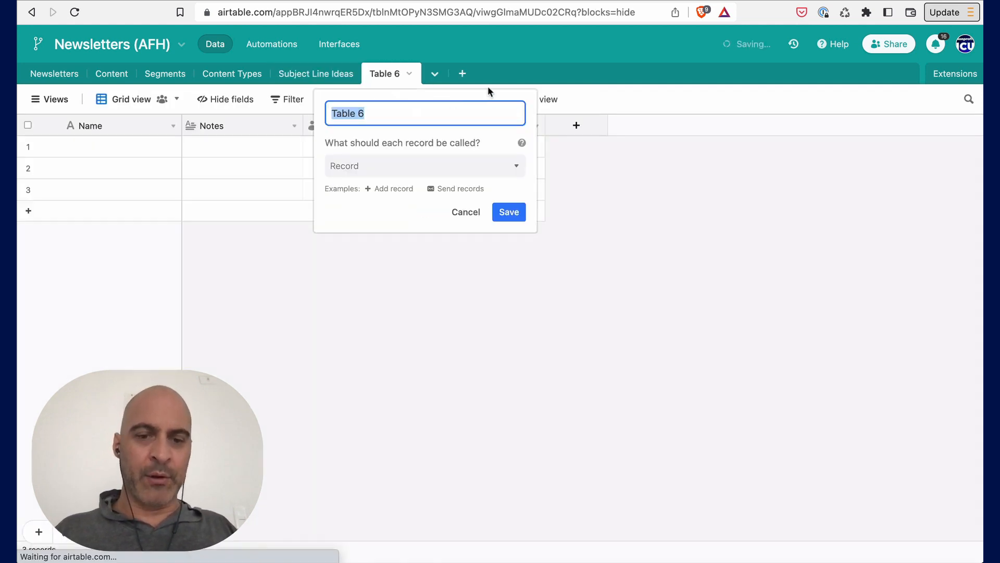
text(Resourc)
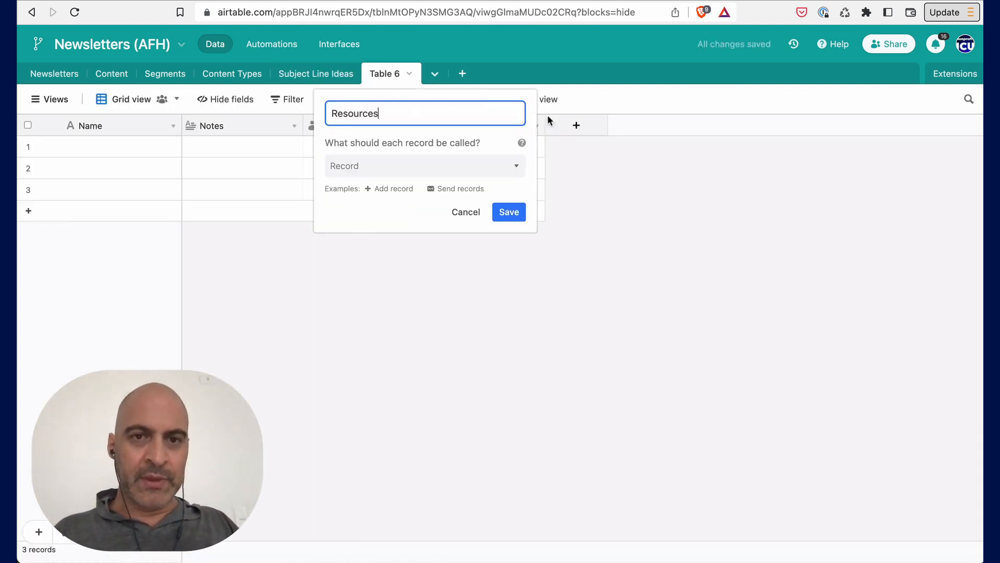
text(es)
click(508, 212)
- Add a Resources record named "How to create newsletters"
click(108, 152)
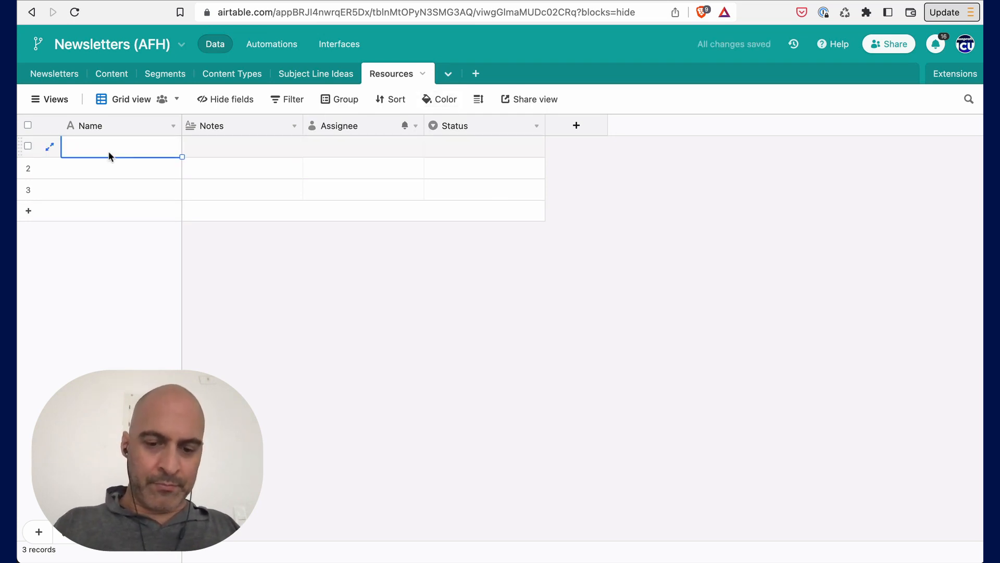
text(How to create newsletters)
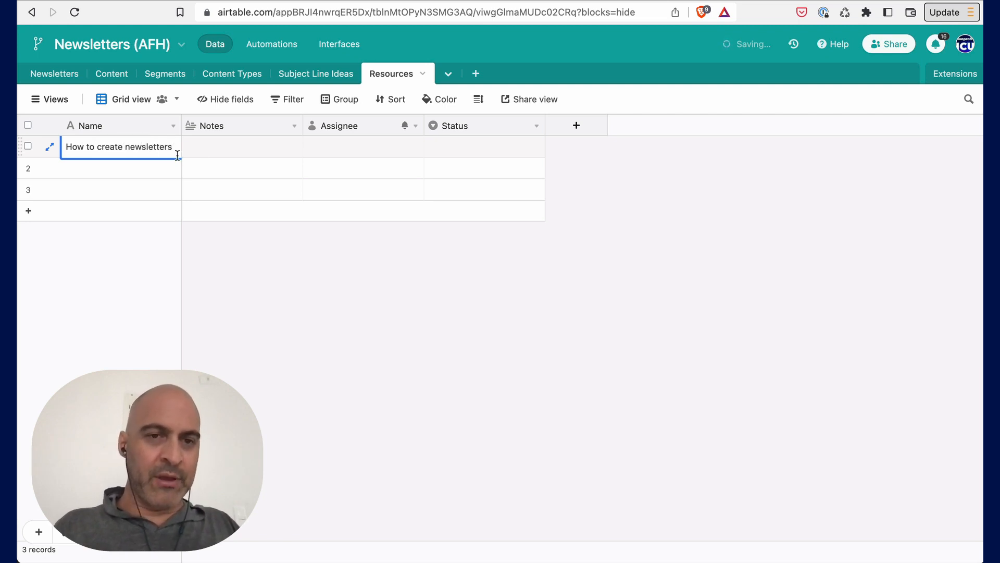
click(242, 150)
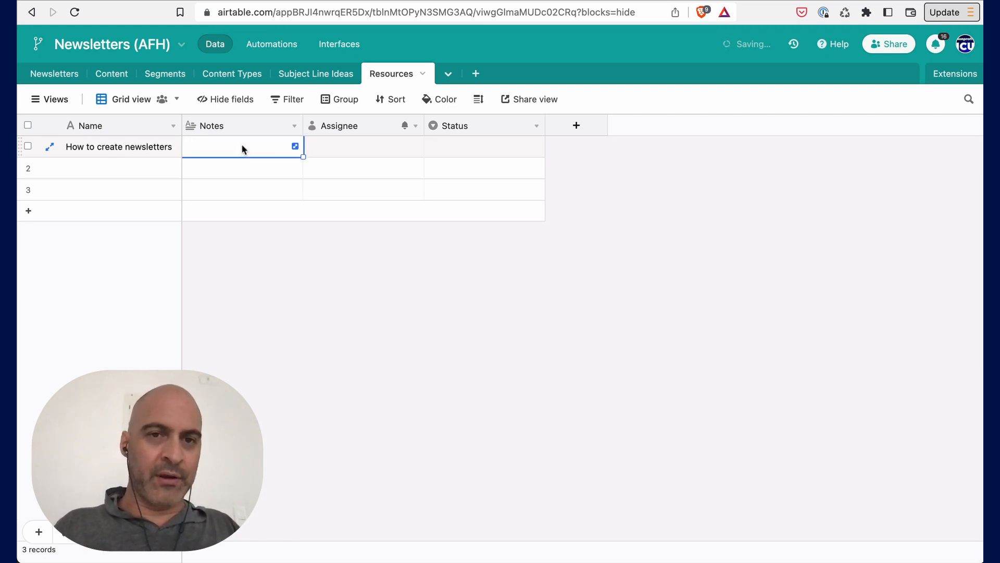
- Rename the Assignee field to URL and change its field type to URL
click(412, 129)
click(353, 156)
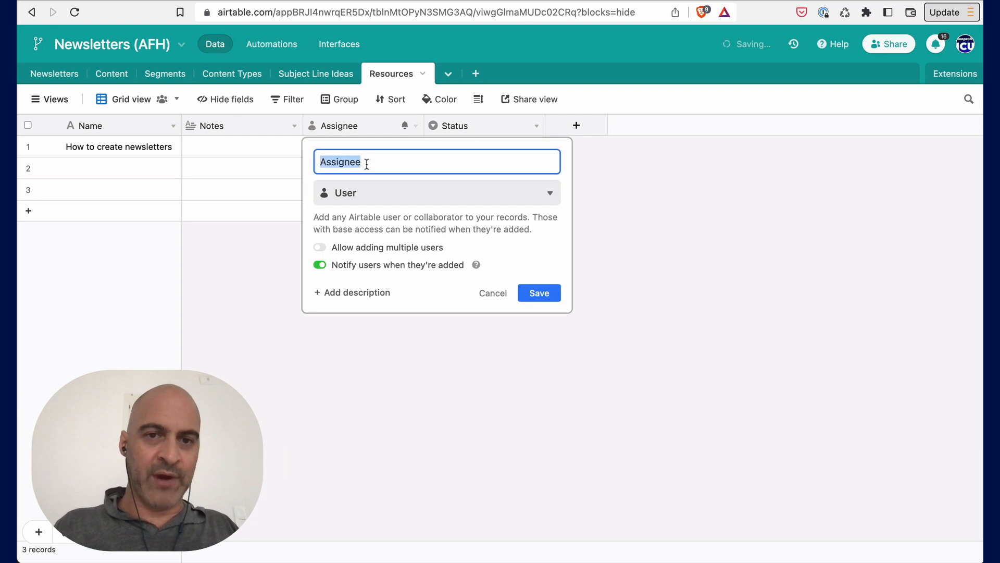
text(URL)
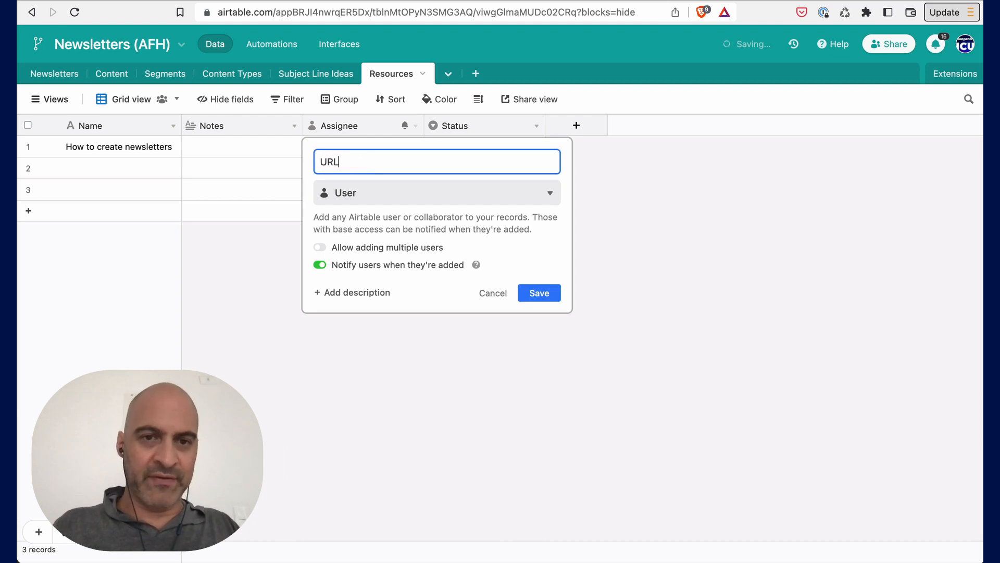
click(410, 201)
text(url)
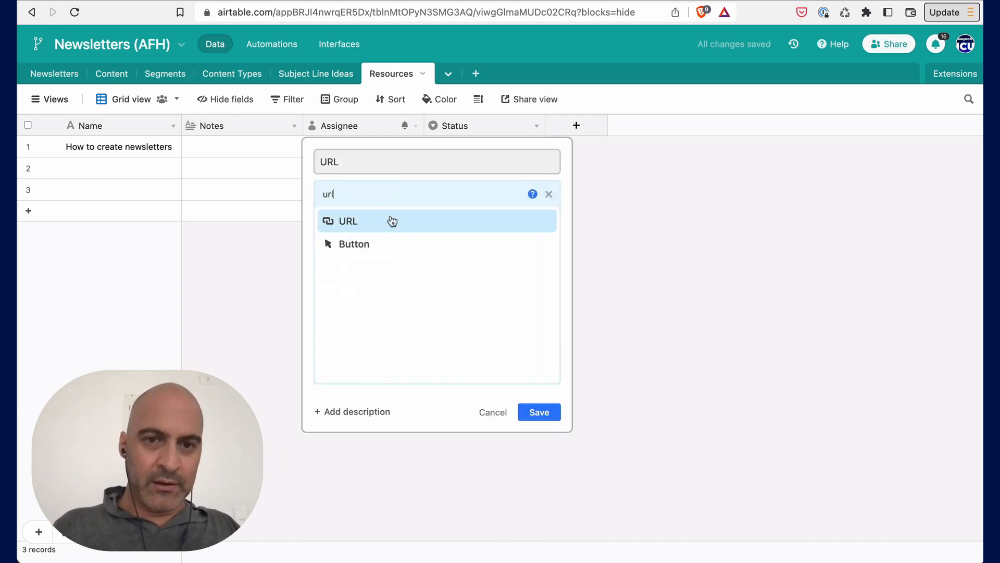
click(392, 221)
click(537, 262)
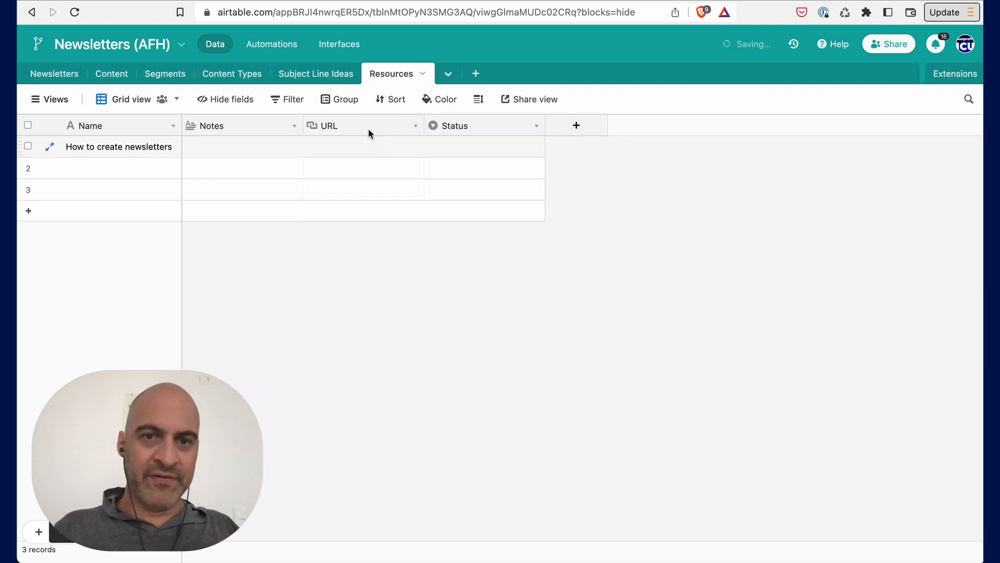
drag(368, 127, 185, 125)
click(213, 144)
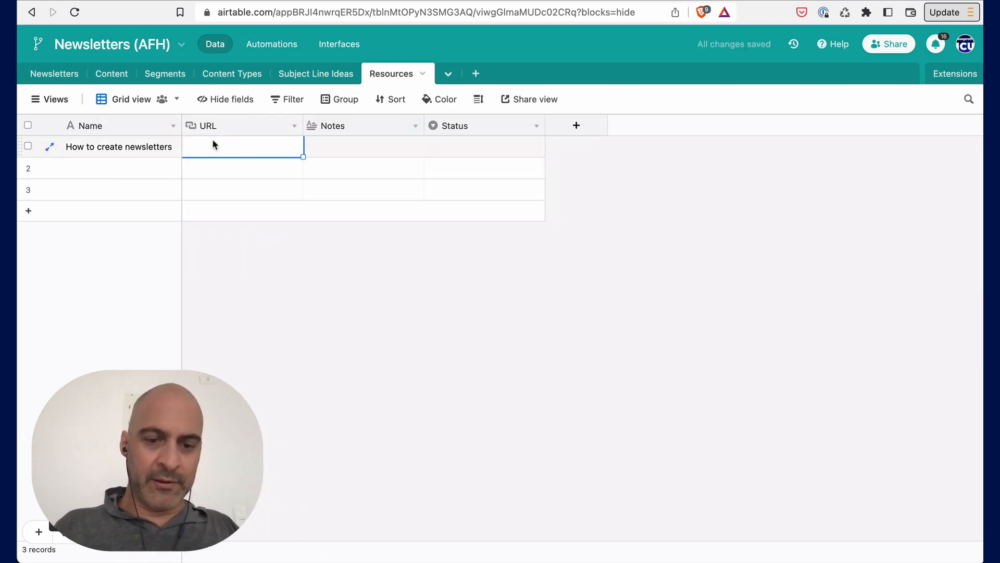
text(https://gr)
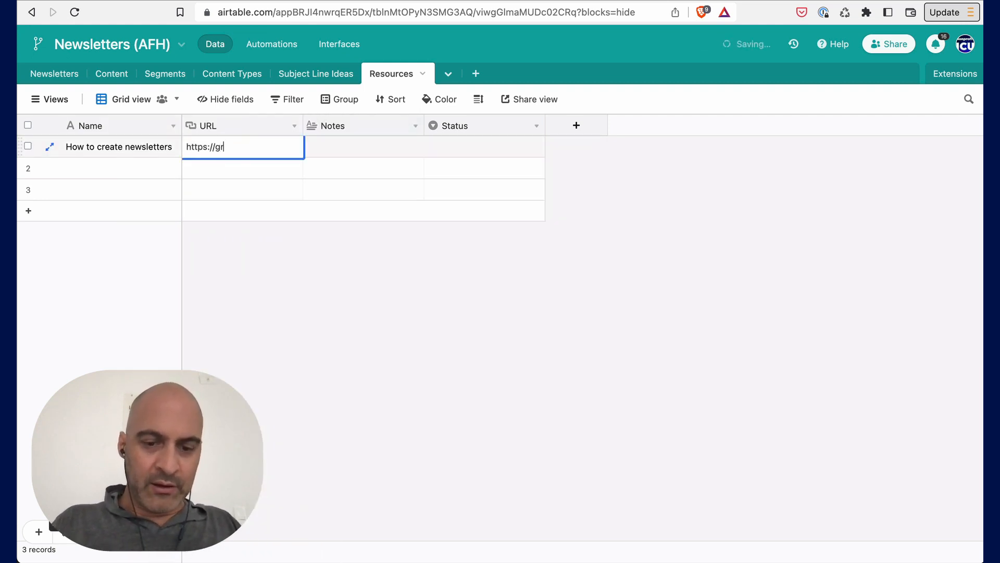
text(eatnewsletters)
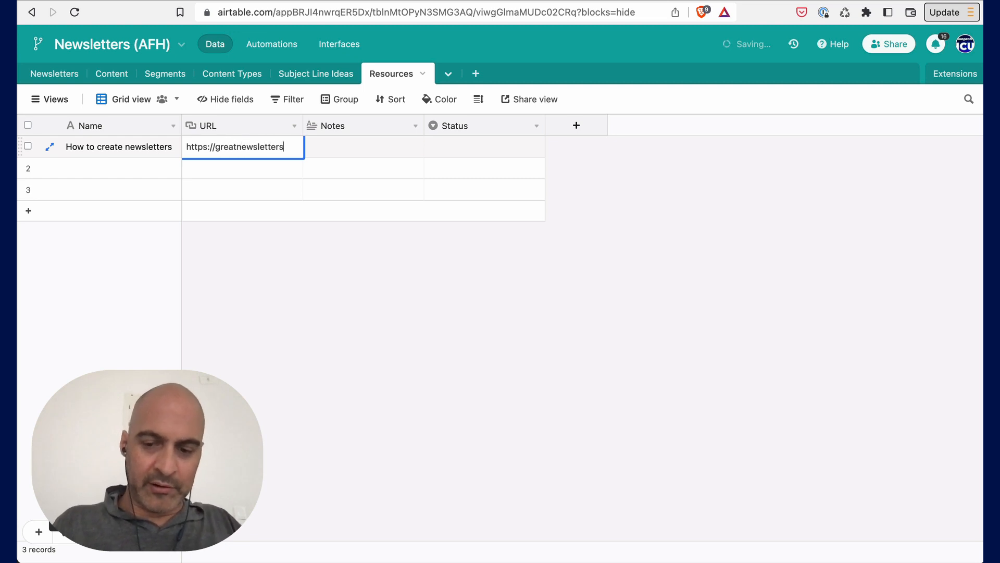
text(.com)
click(331, 148)
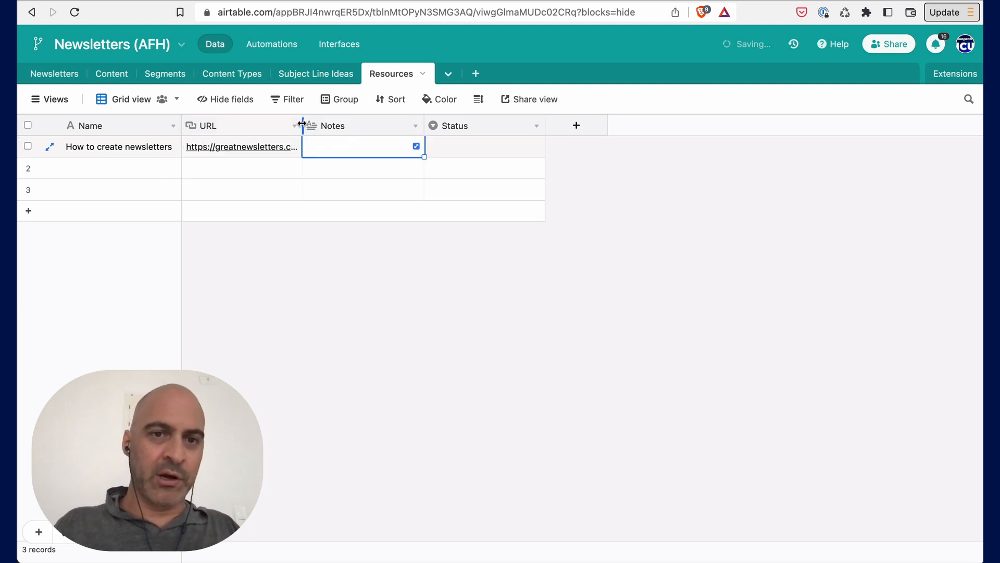
- Widen the URL column so the full link shows
drag(303, 127, 361, 127)
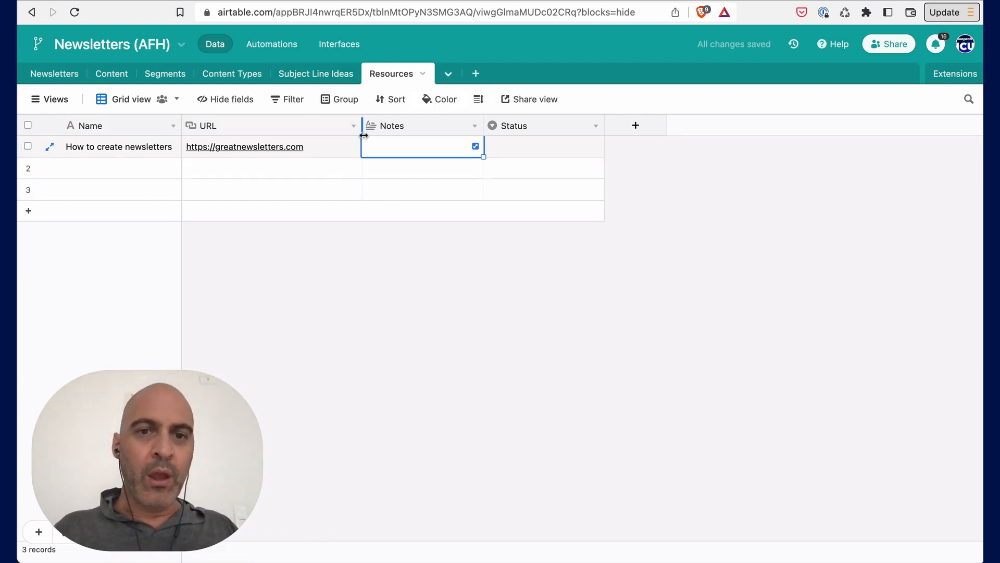
drag(363, 135, 332, 135)
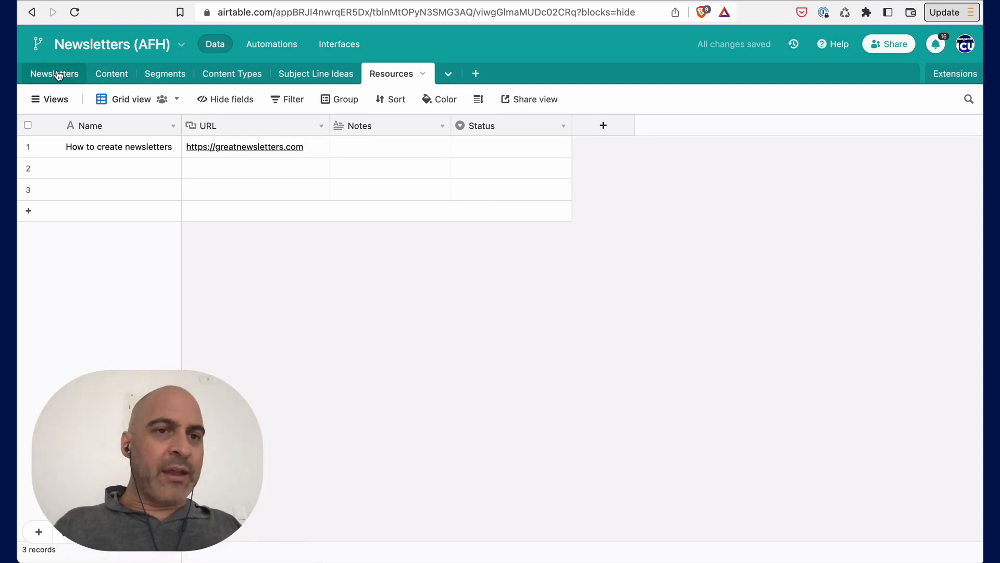
- In the Newsletters table, add three newsletter records dated 2022-12-20, 2022-12-27 and 2023-01-03
click(58, 74)
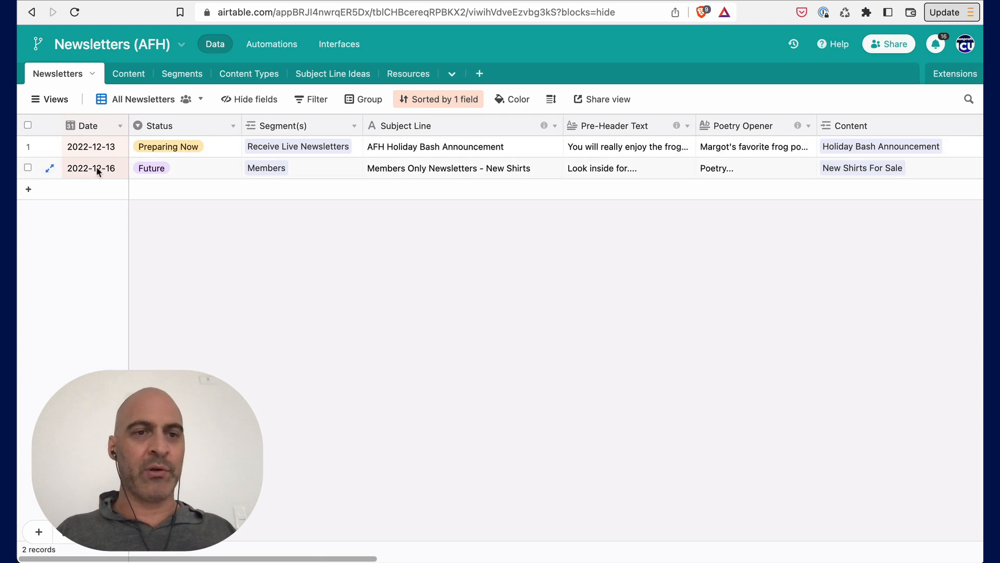
click(97, 195)
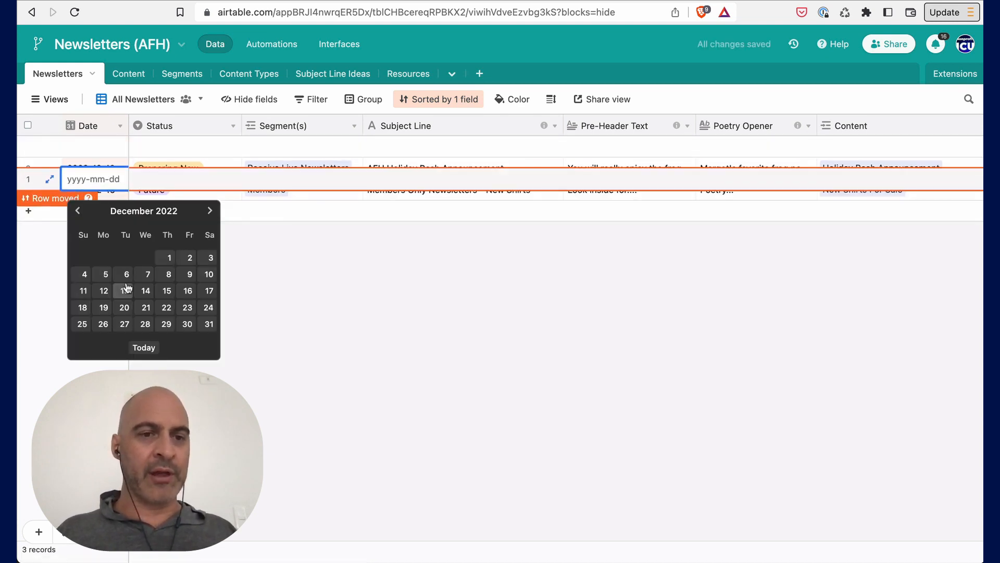
click(125, 310)
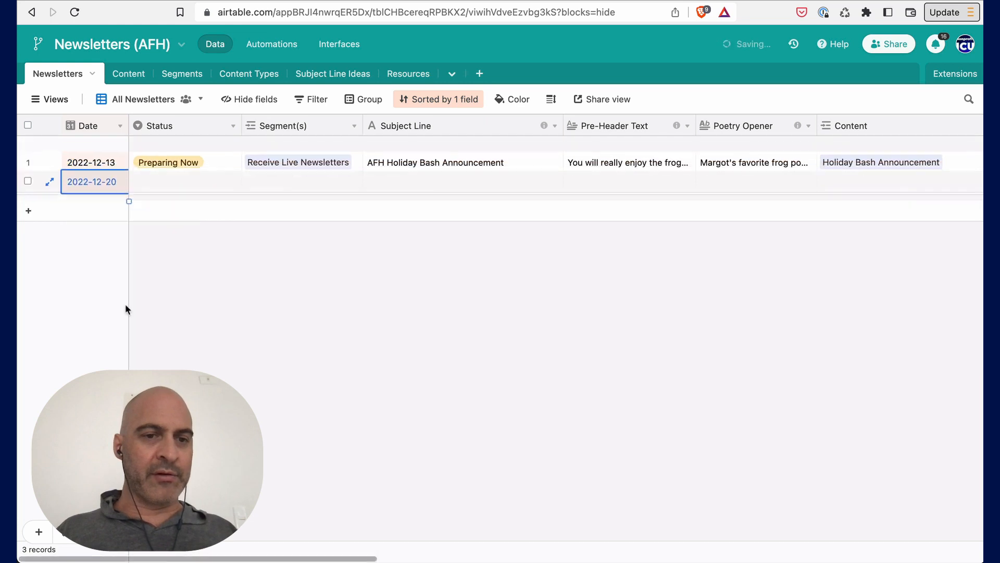
click(99, 211)
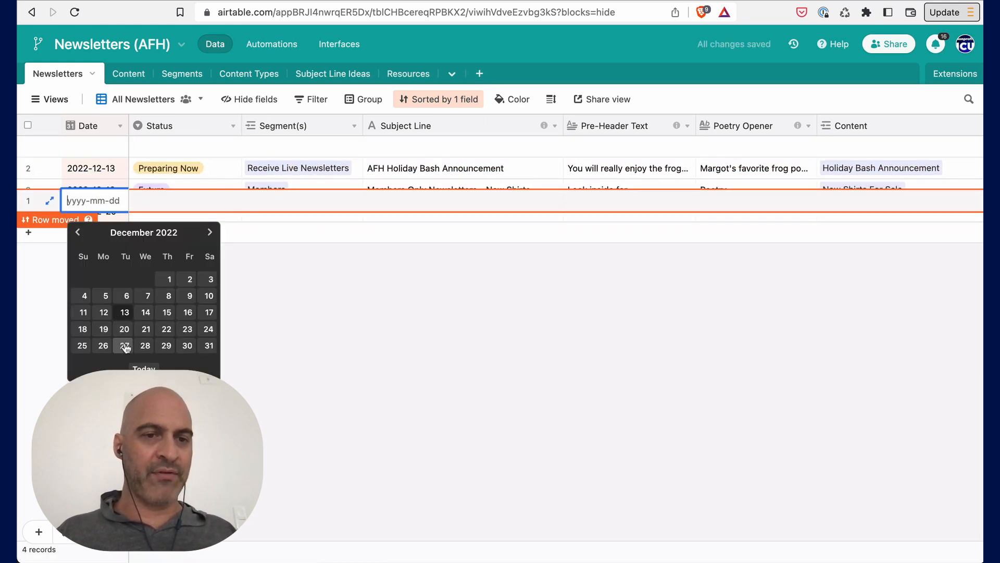
click(125, 345)
click(96, 238)
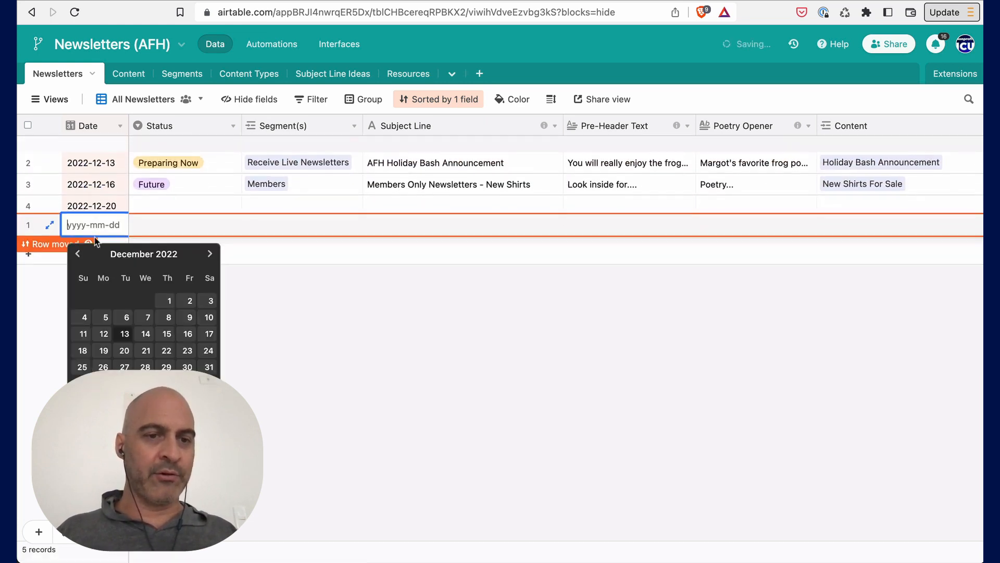
click(210, 253)
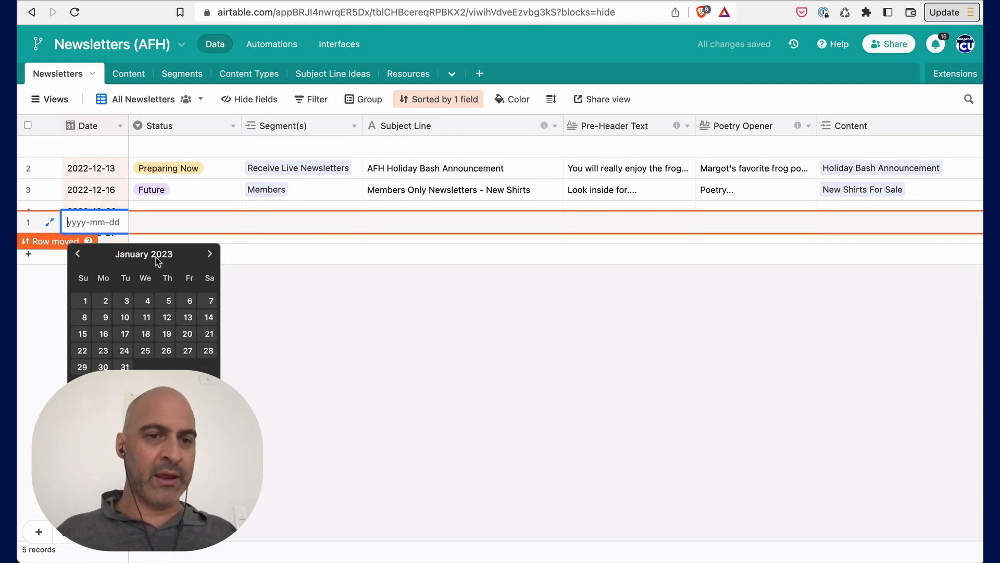
click(123, 302)
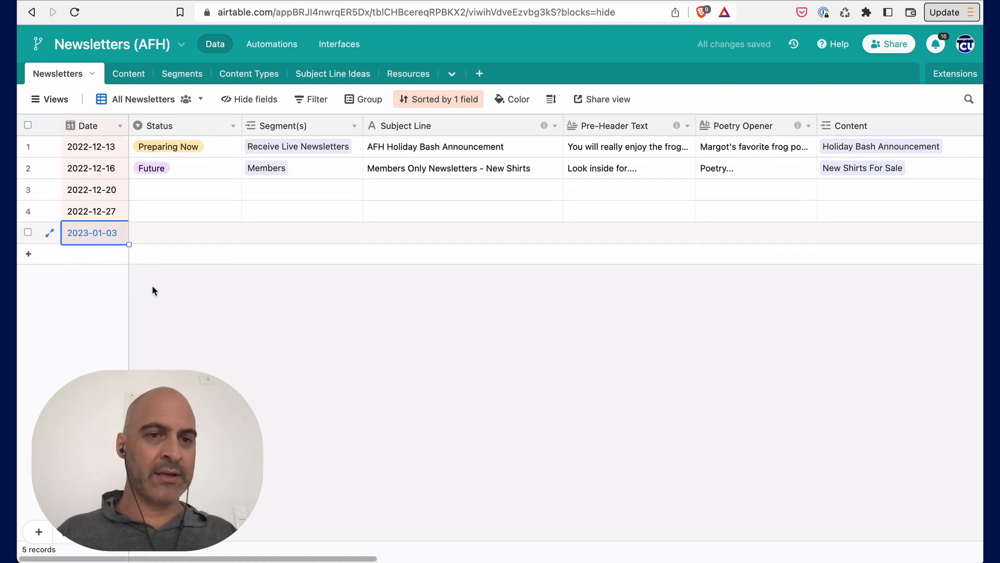
click(152, 285)
- Copy the Future status into the three new newsletter records
click(176, 175)
key(super+c)
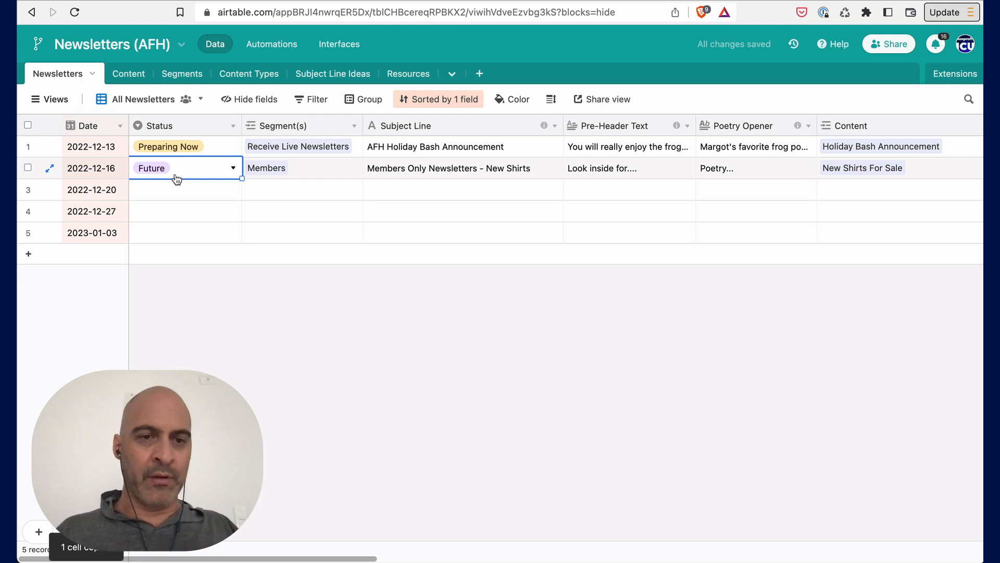
key(Down)
key(shift+Down)
key(shift+Down)
key(super+v)
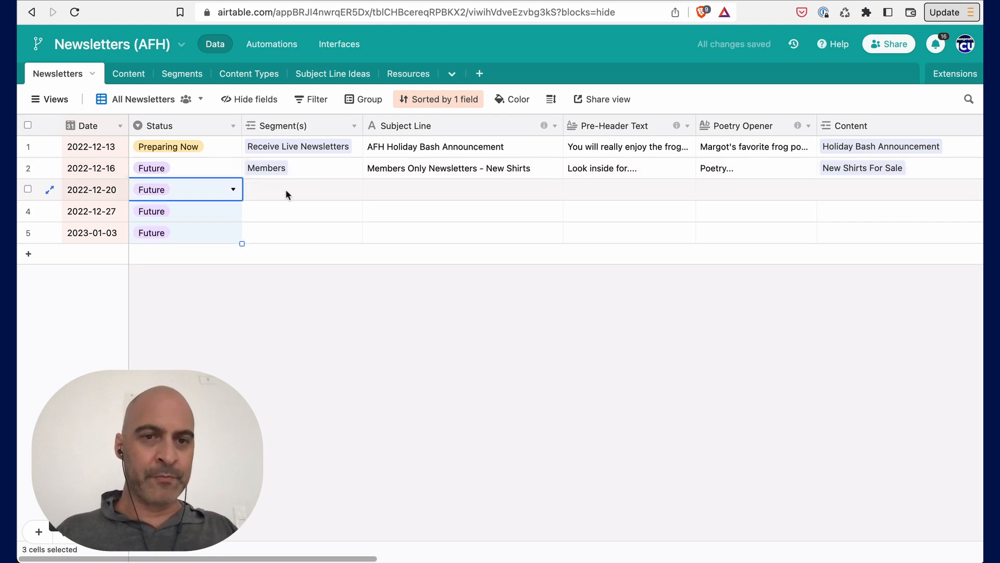
- Set the segment of the three new newsletter records to Receive Live Newsletters
click(286, 190)
click(279, 147)
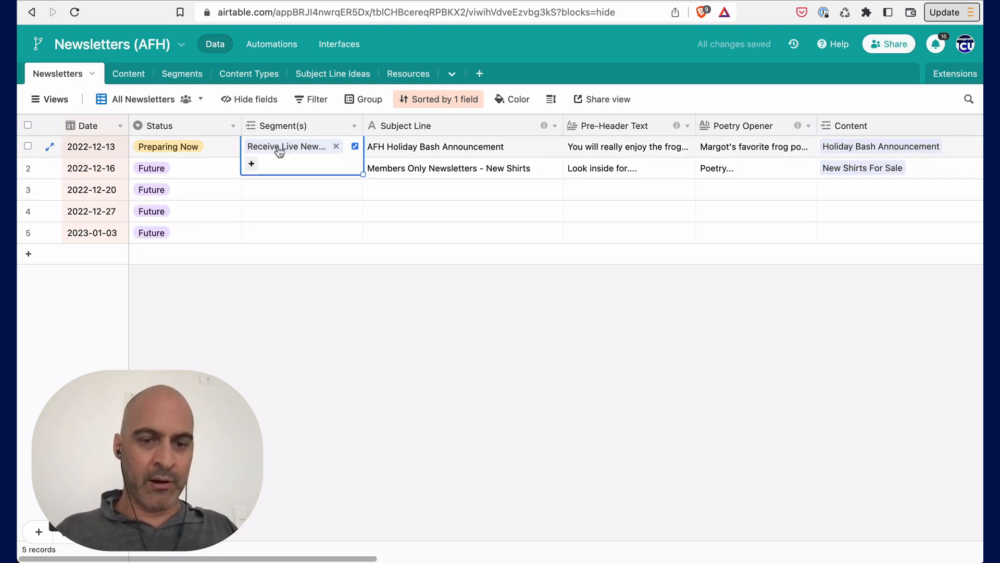
click(284, 186)
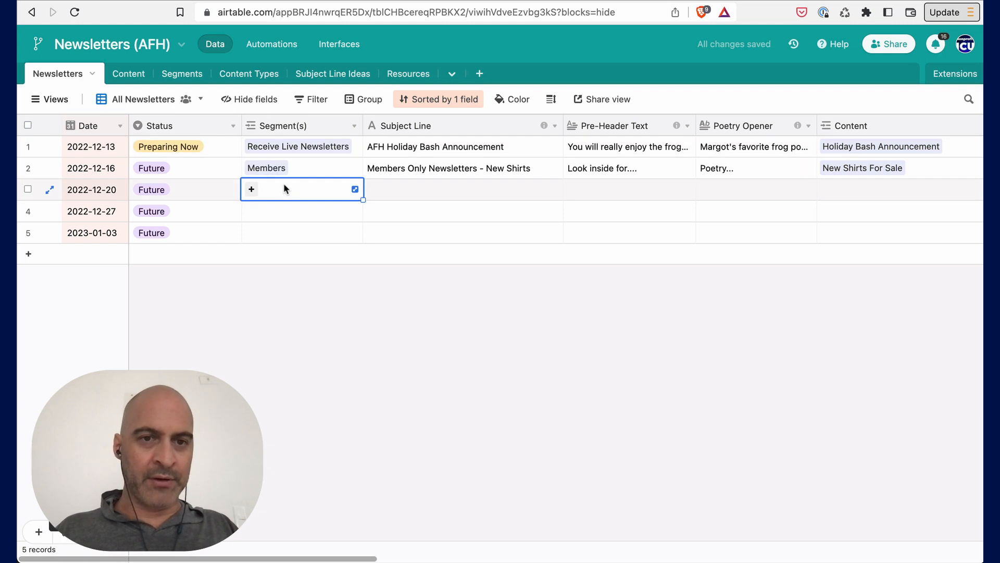
shift+click(286, 229)
click(395, 194)
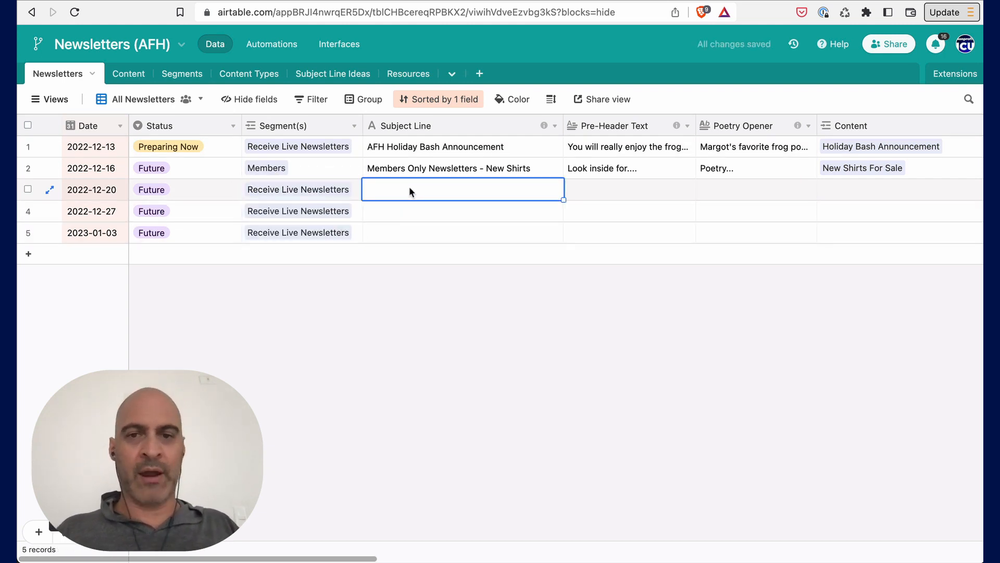
- Open the Content table
click(126, 78)
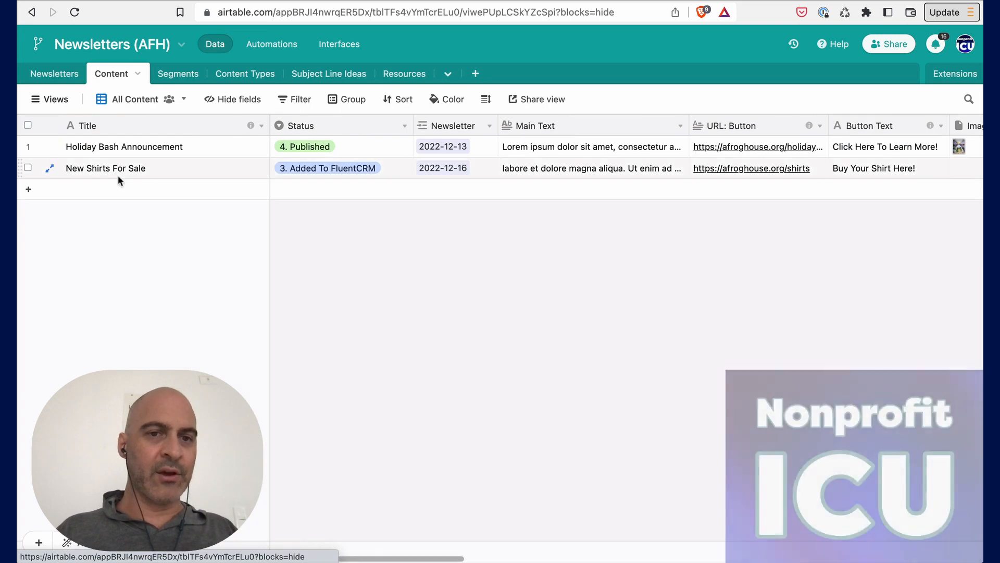